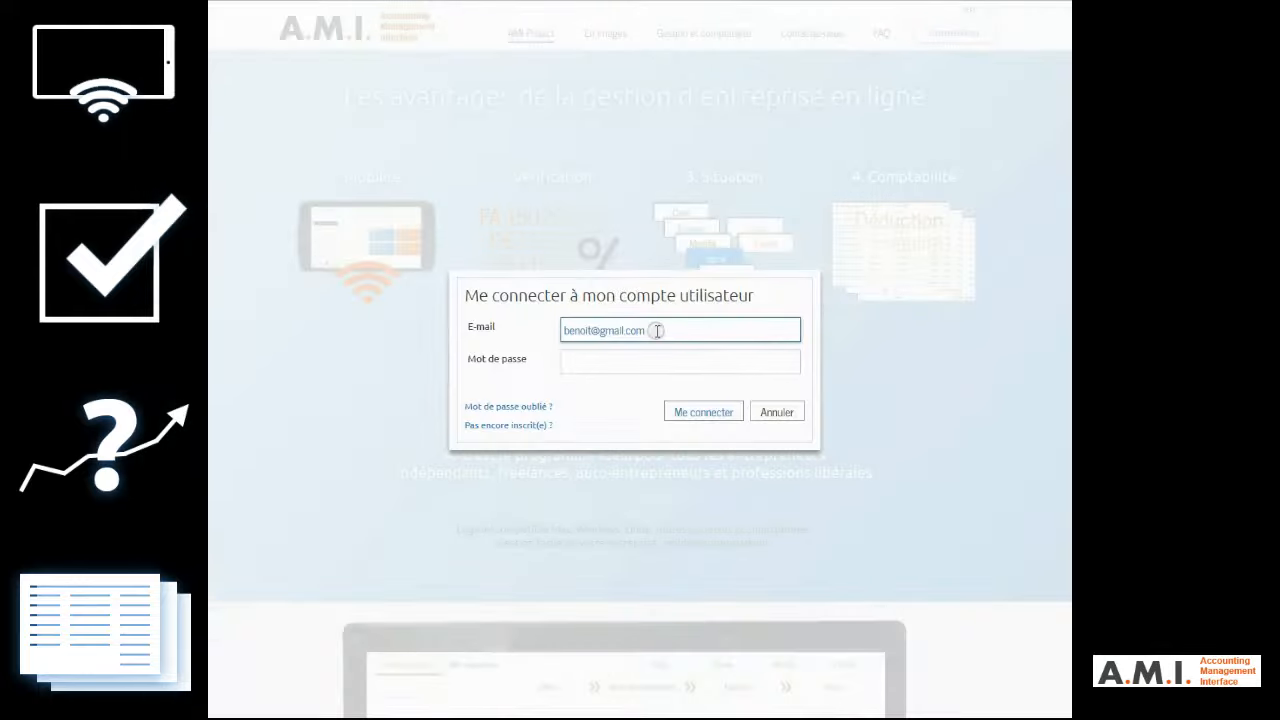
Step: Log in with the account password and choose to complete the profile details
{"action": "left_click", "coordinate": [595, 359]}
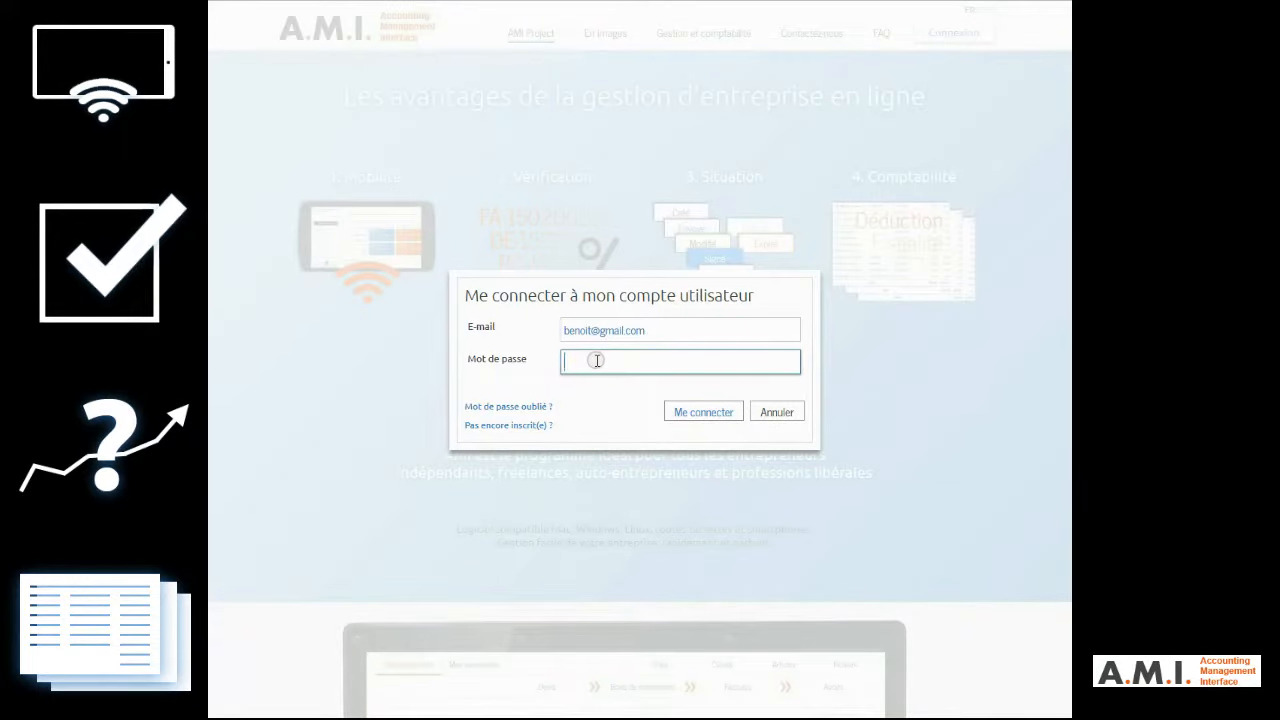
{"action": "left_click", "coordinate": [705, 410]}
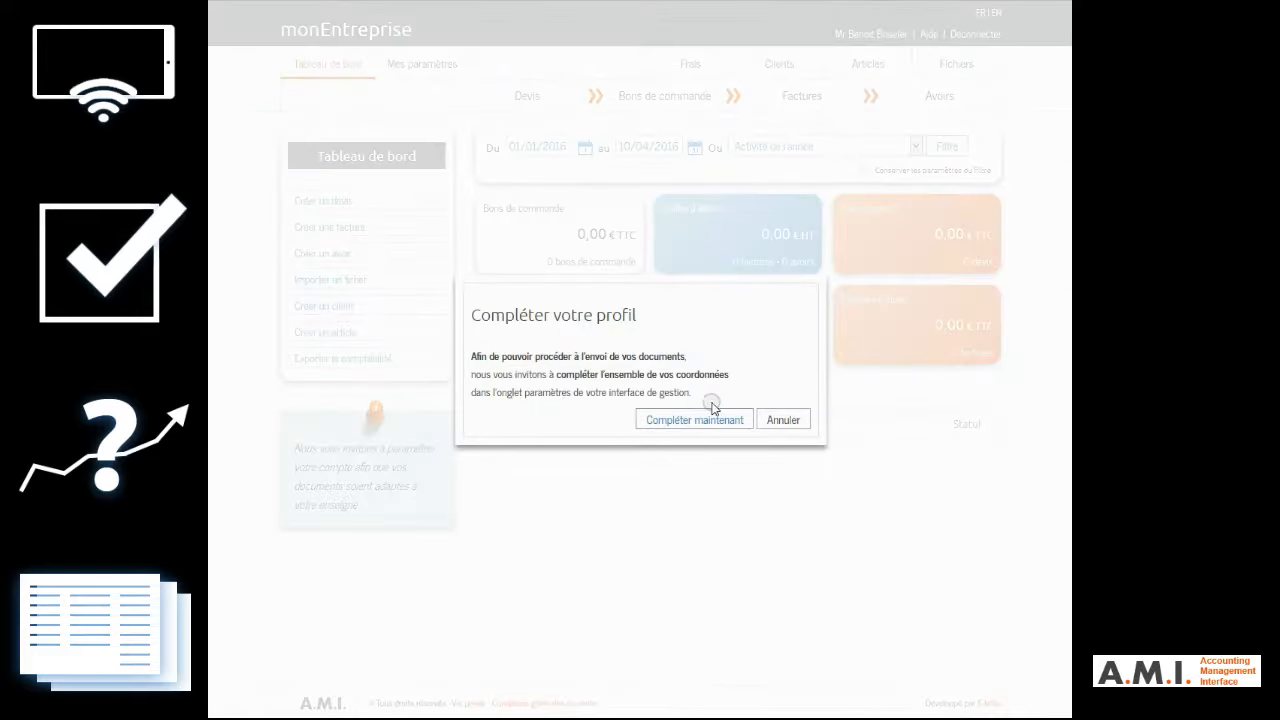
{"action": "left_click", "coordinate": [718, 421]}
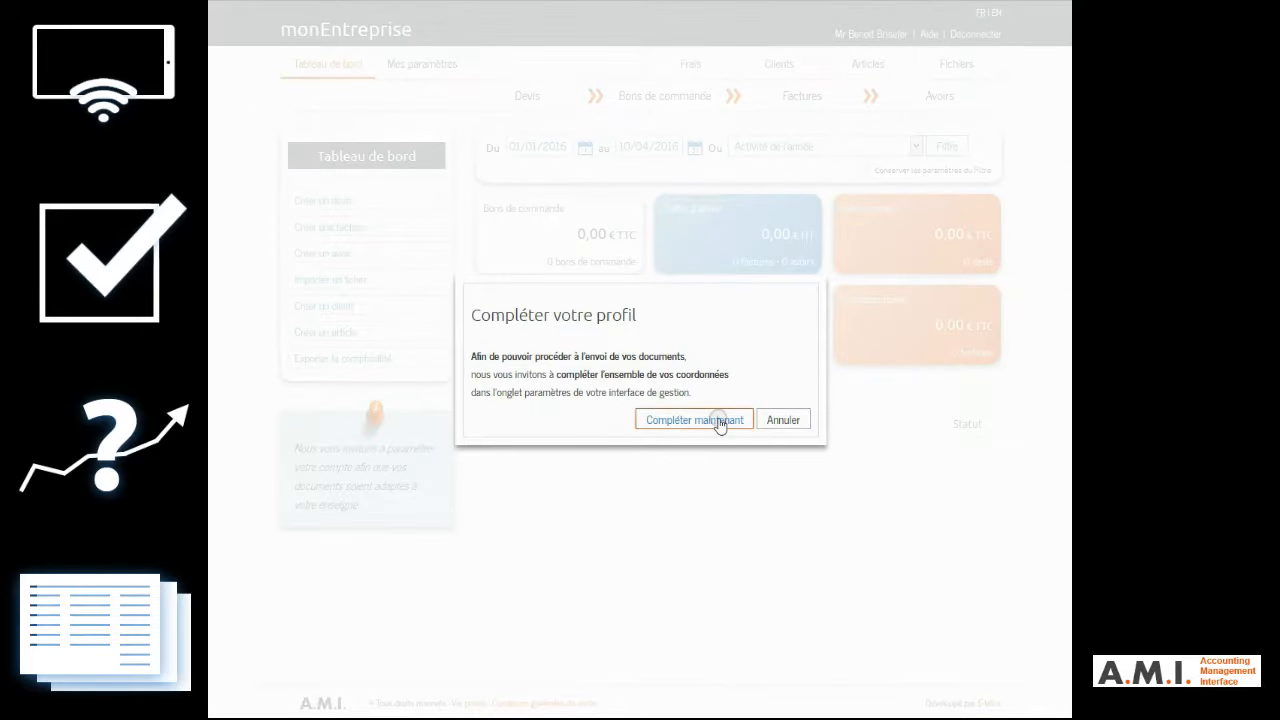
{"action": "left_click", "coordinate": [718, 421]}
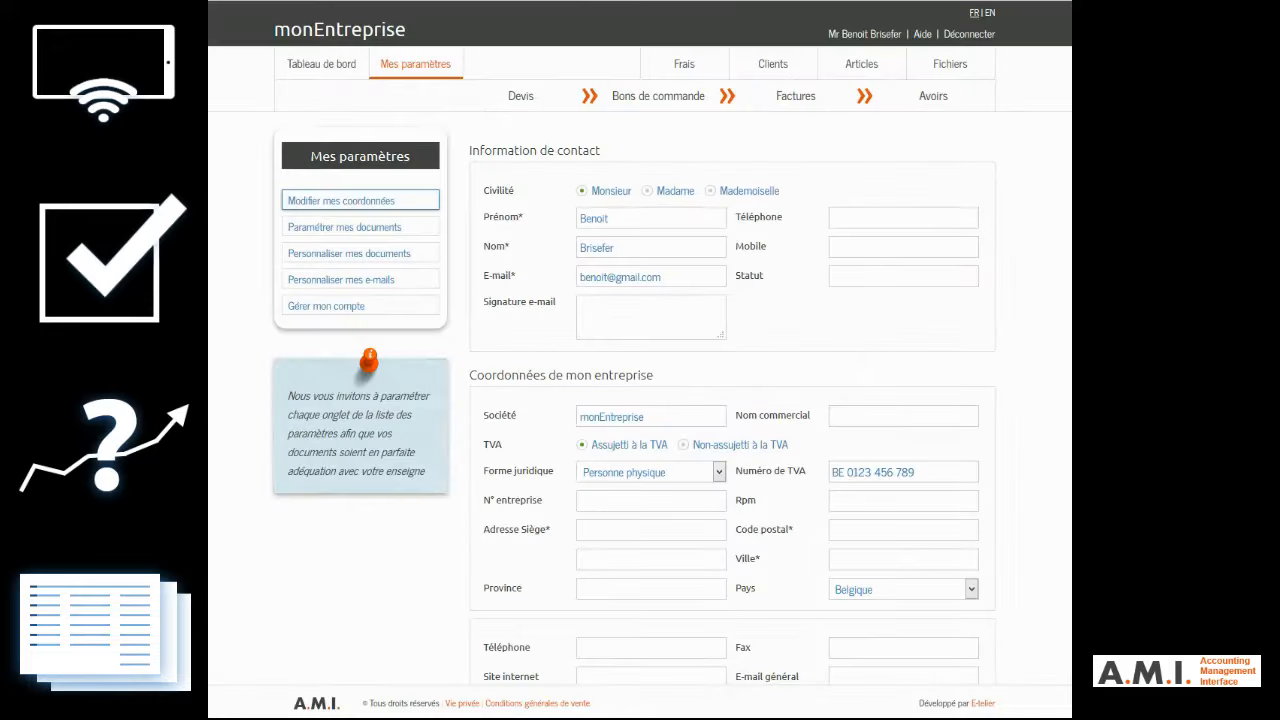
Step: Fill in the company's head office address, postal code and city in the contact details form
{"action": "scroll", "coordinate": [920, 397], "scroll_direction": "down", "scroll_amount": 1}
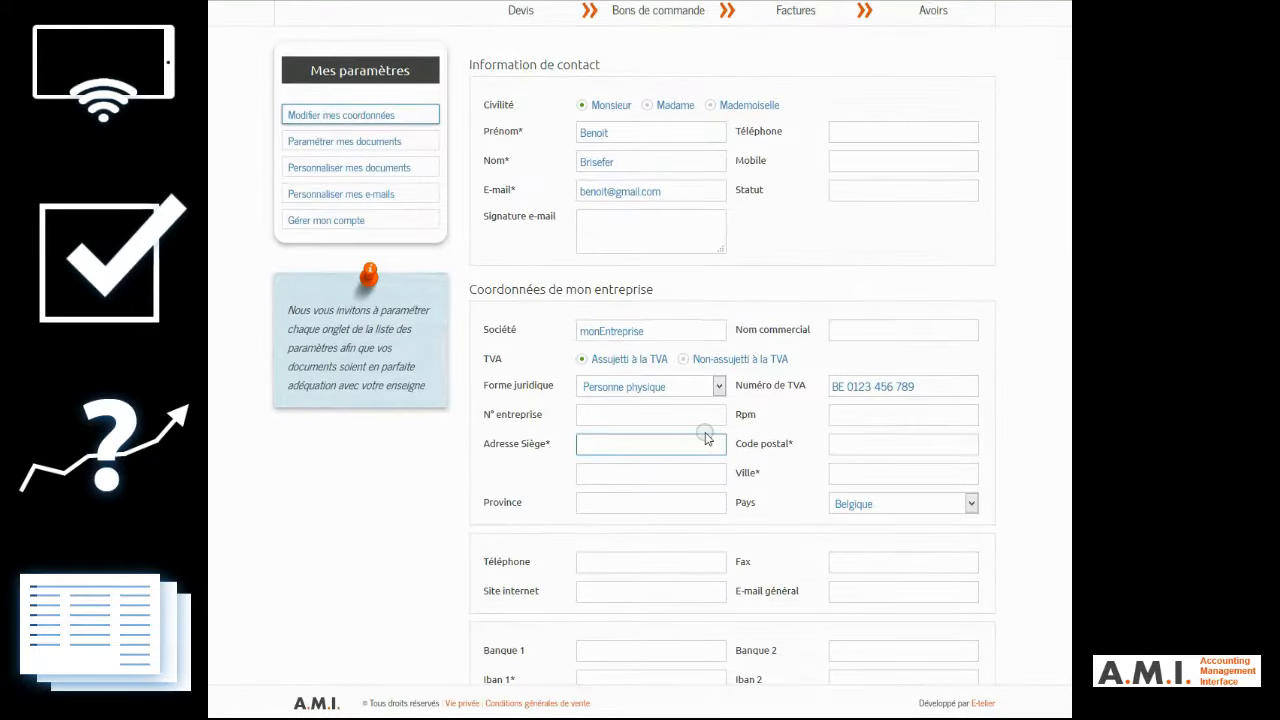
{"action": "key", "text": "Tab"}
{"action": "key", "text": "Tab"}
{"action": "type", "text": "1180"}
{"action": "key", "text": "Tab"}
{"action": "type", "text": "Uccle"}
Step: Enter the company's first IBAN and BIC in the bank details and save the settings
{"action": "scroll", "coordinate": [955, 473], "scroll_direction": "down", "scroll_amount": 2}
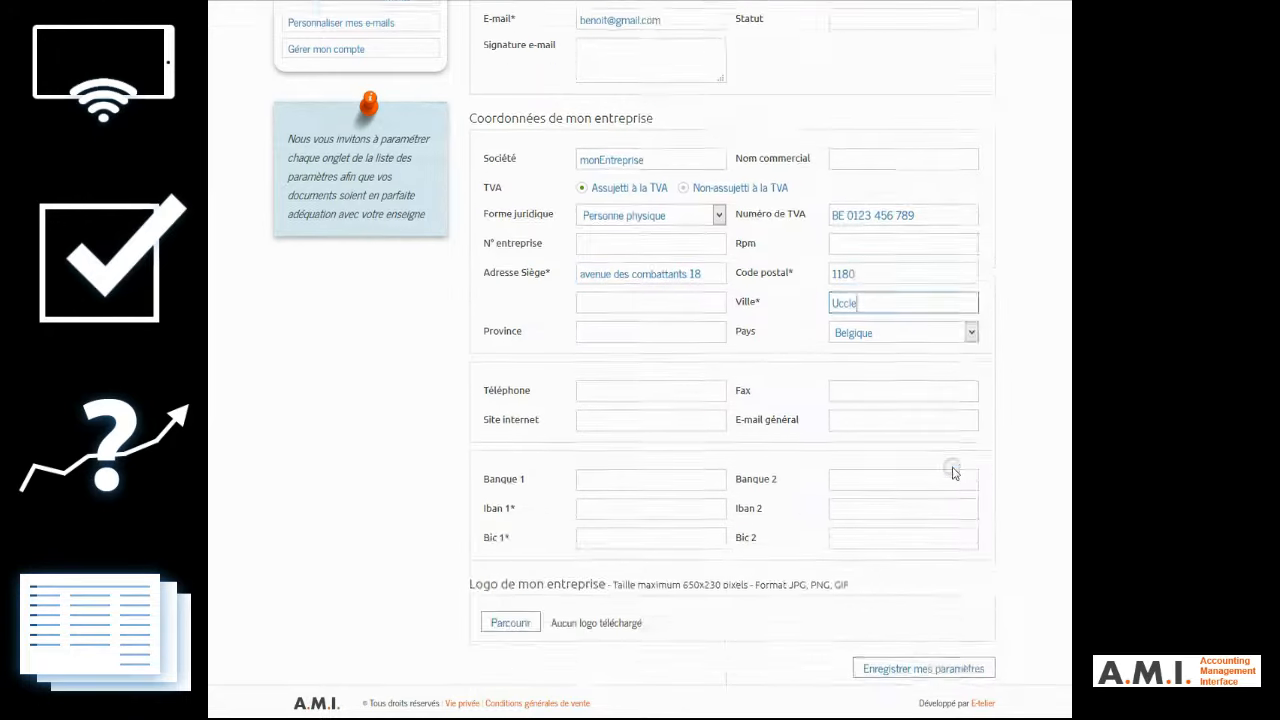
{"action": "scroll", "coordinate": [955, 473], "scroll_direction": "down", "scroll_amount": 3}
{"action": "left_click", "coordinate": [631, 337]}
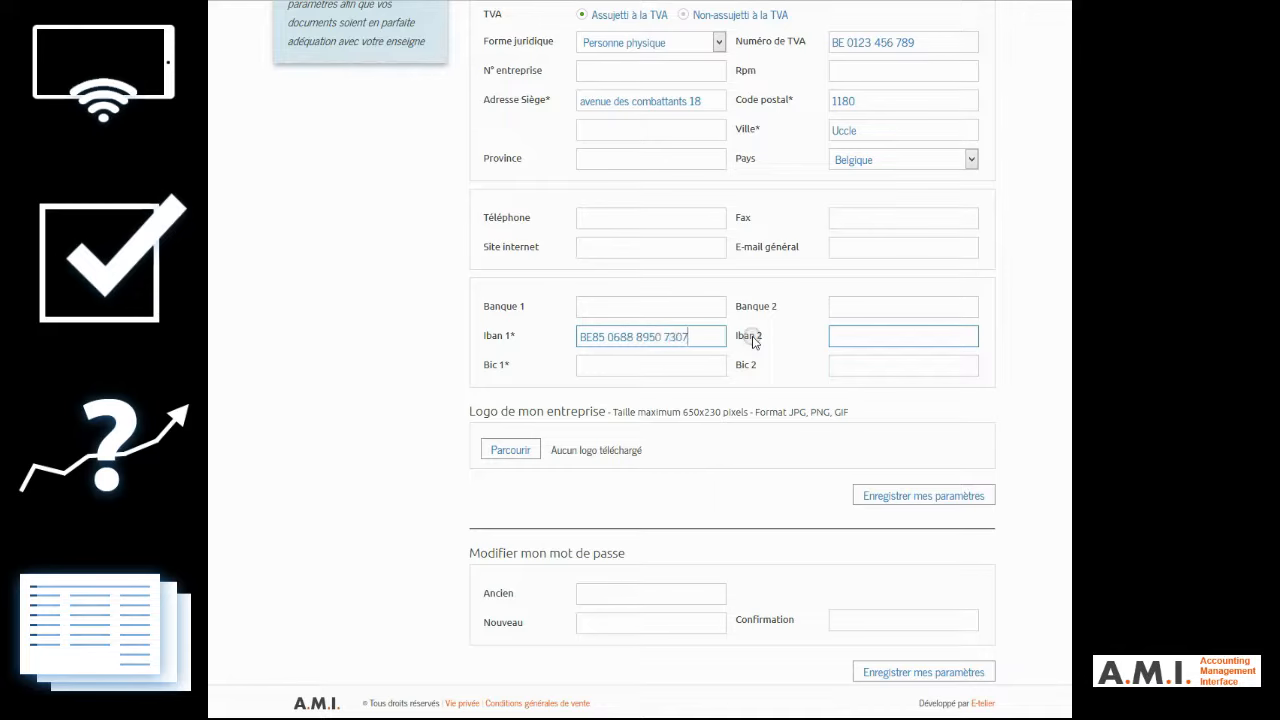
{"action": "left_click", "coordinate": [634, 369]}
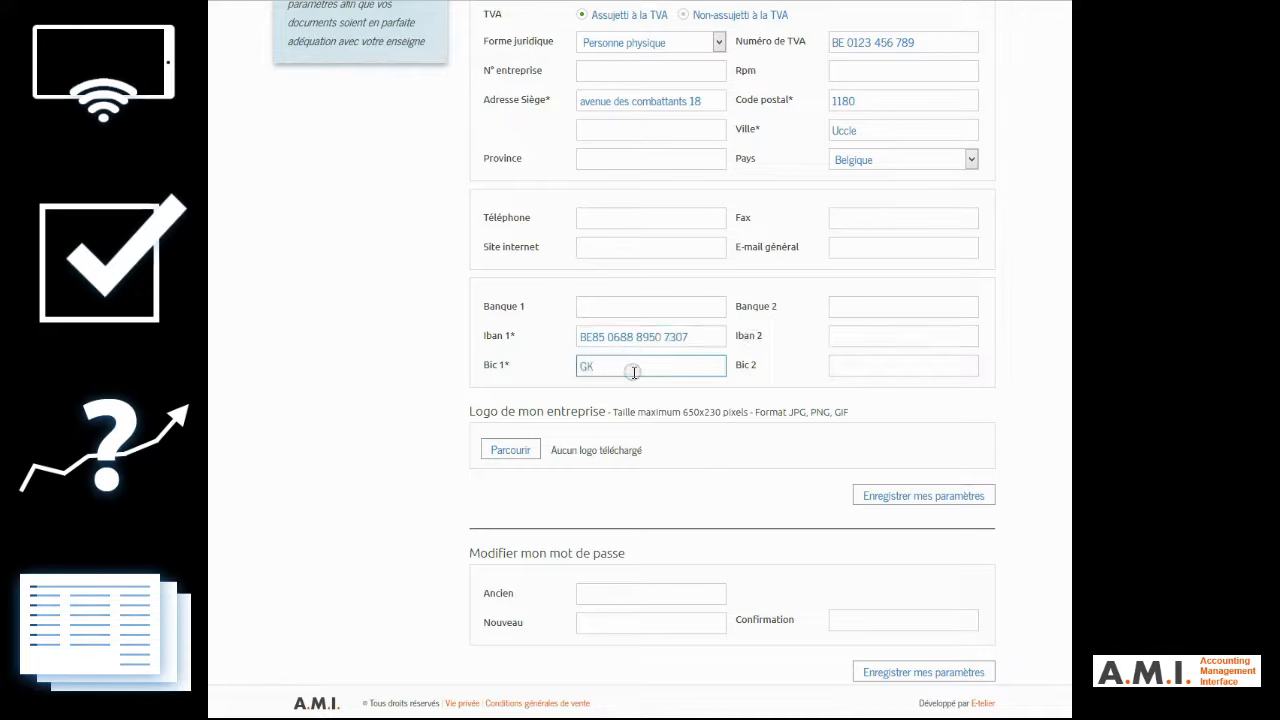
{"action": "left_click", "coordinate": [935, 495]}
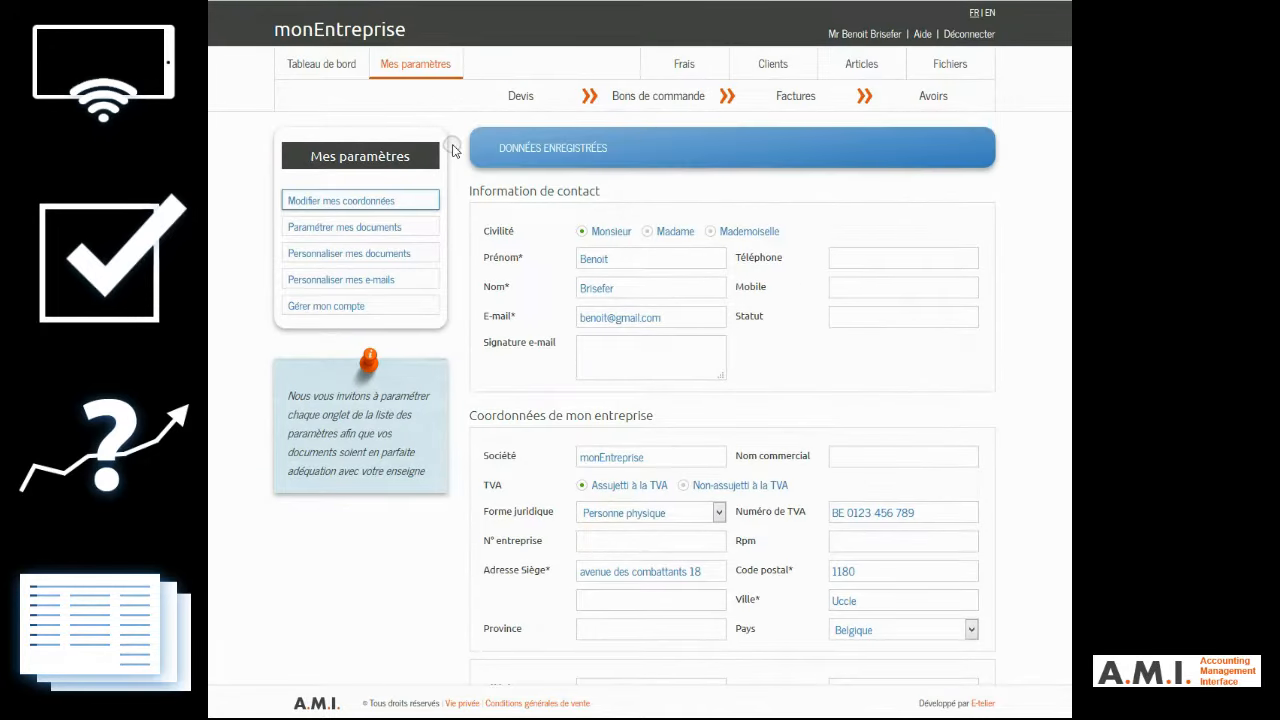
Step: In the document settings, set the hourly rate to 40 and the daily rate to 300
{"action": "left_click", "coordinate": [372, 228]}
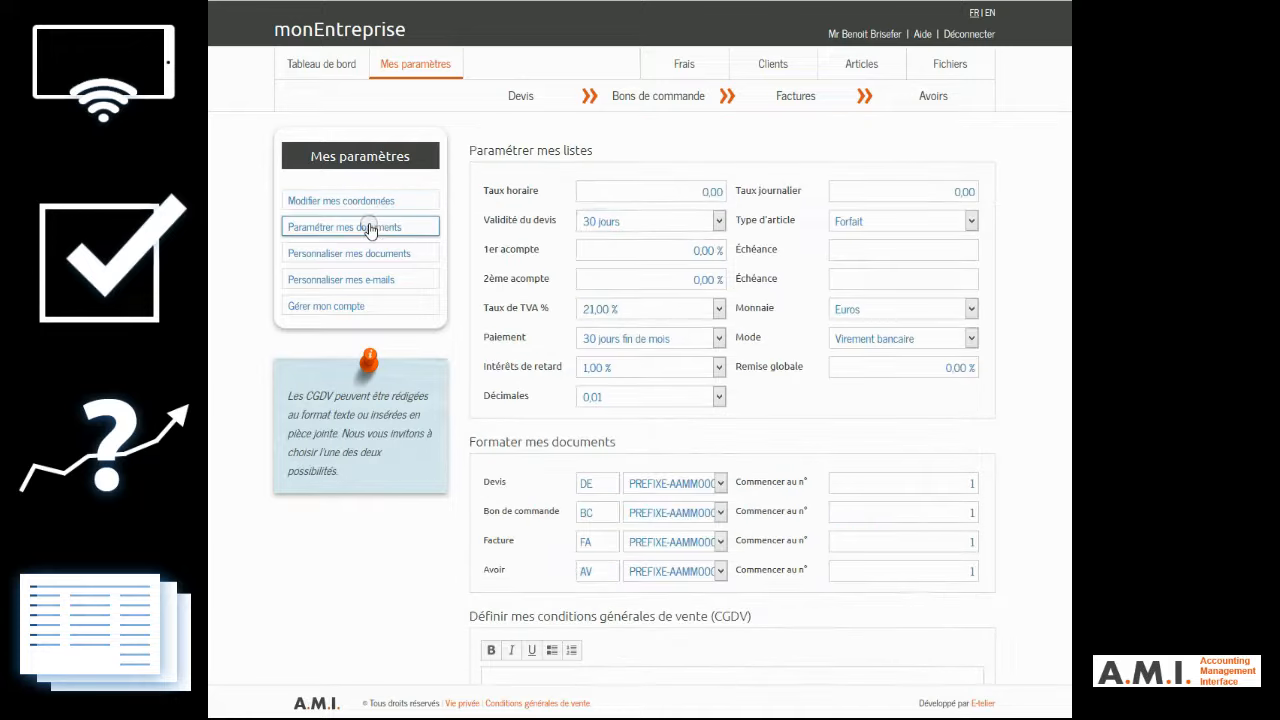
{"action": "left_click", "coordinate": [663, 191]}
{"action": "type", "text": "40"}
{"action": "left_click", "coordinate": [846, 189]}
{"action": "type", "text": "300"}
Step: Set the first deposit to 30 % due at "Début" and the second to 50 % due at "Livraison"
{"action": "left_click", "coordinate": [663, 250]}
{"action": "type", "text": "30"}
{"action": "key", "text": "Tab"}
{"action": "type", "text": "50"}
{"action": "left_click", "coordinate": [917, 254]}
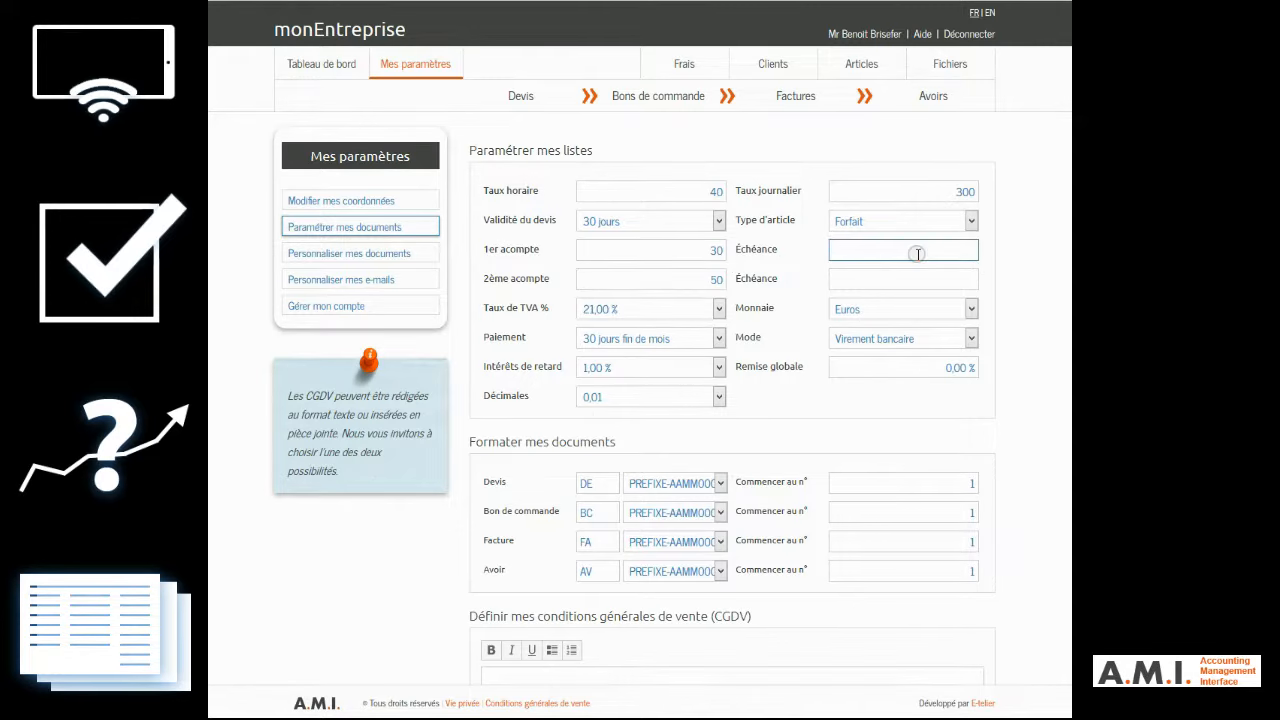
{"action": "key", "text": "Tab"}
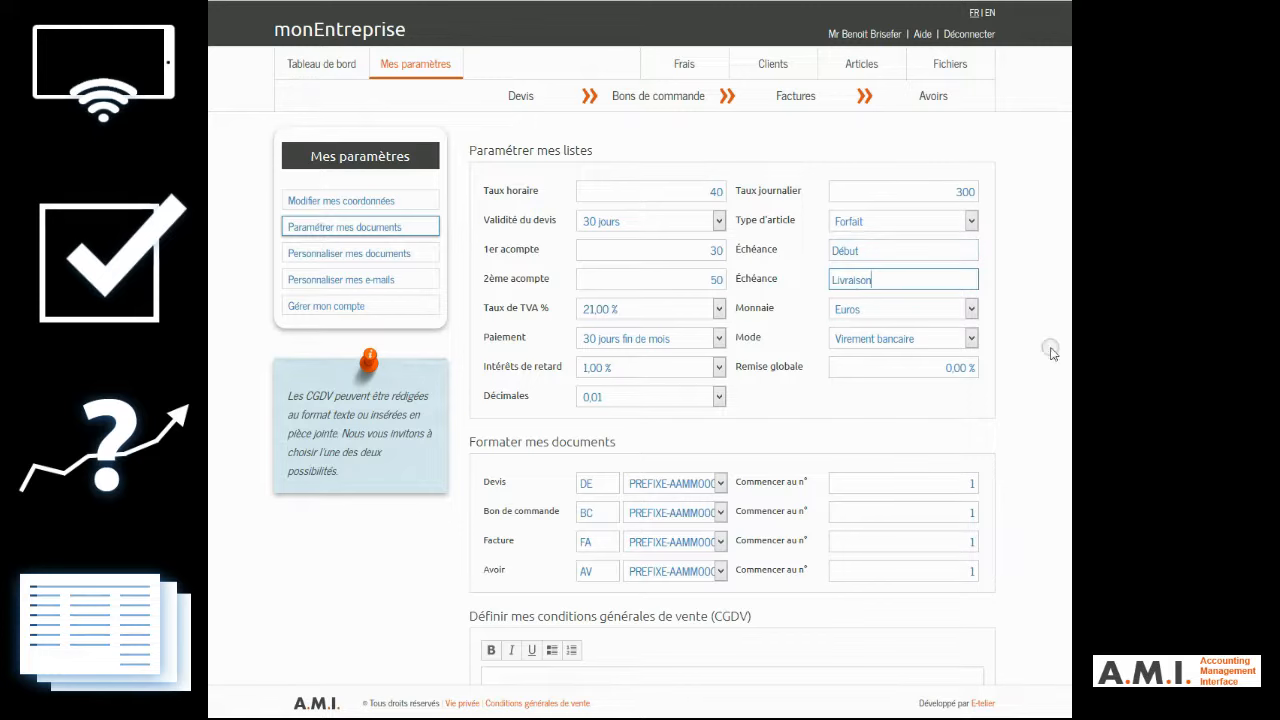
Step: Enter "Mes conditions générales..." as the general terms of sale and save the document settings
{"action": "scroll", "coordinate": [614, 400], "scroll_direction": "down", "scroll_amount": 3}
{"action": "left_click", "coordinate": [614, 390]}
{"action": "type", "text": "Mes conditions générales..."}
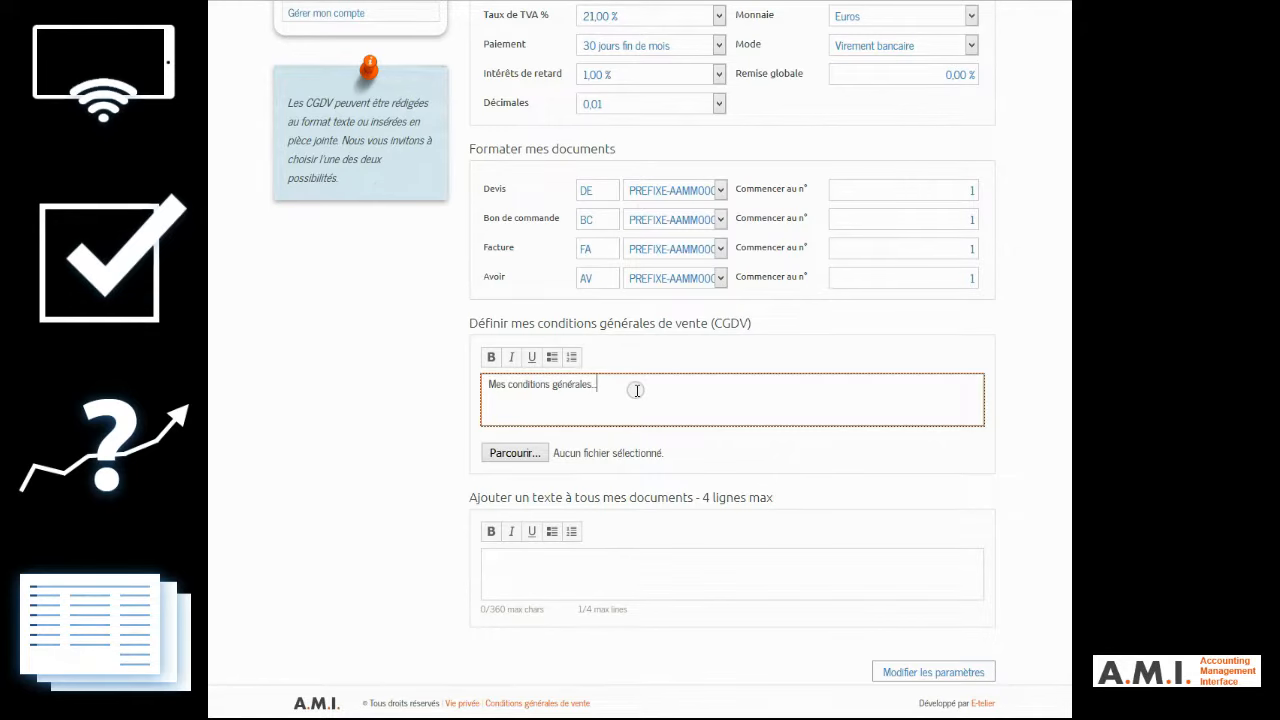
{"action": "left_click", "coordinate": [922, 672]}
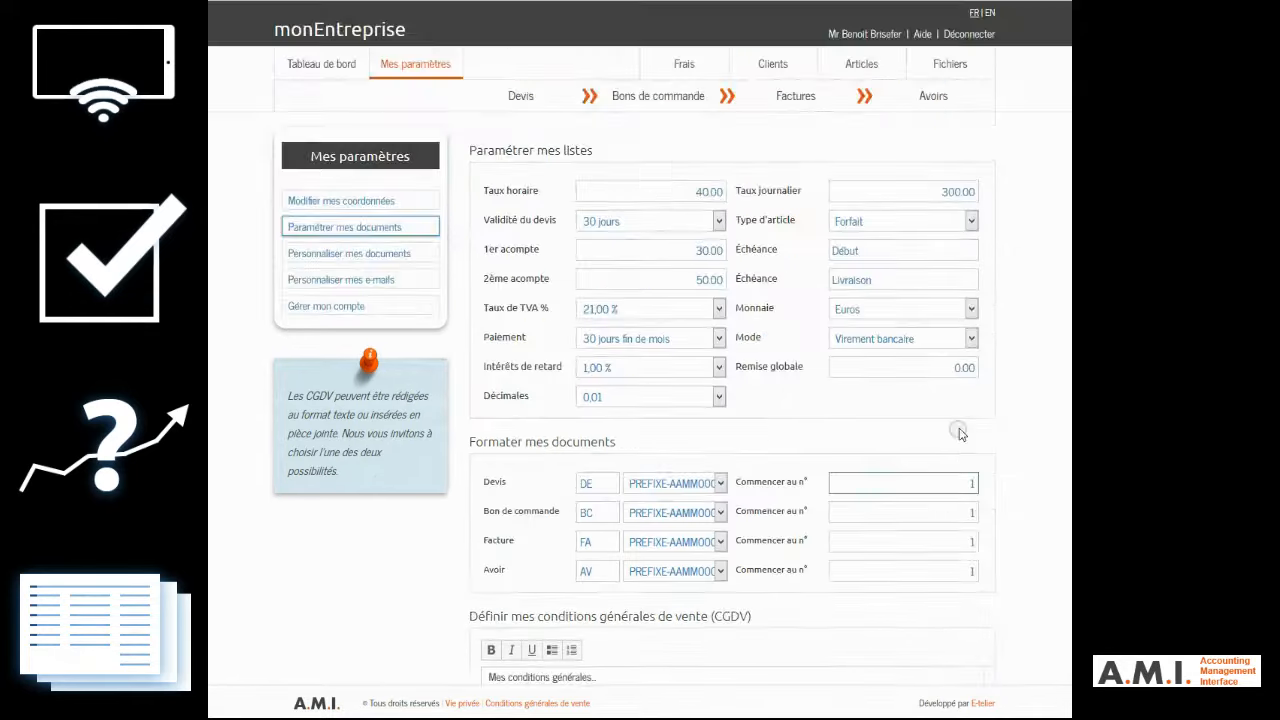
Step: In the document personalization settings, change the primary colour to dark blue
{"action": "left_click", "coordinate": [376, 254]}
{"action": "scroll", "coordinate": [420, 256], "scroll_direction": "down", "scroll_amount": 5}
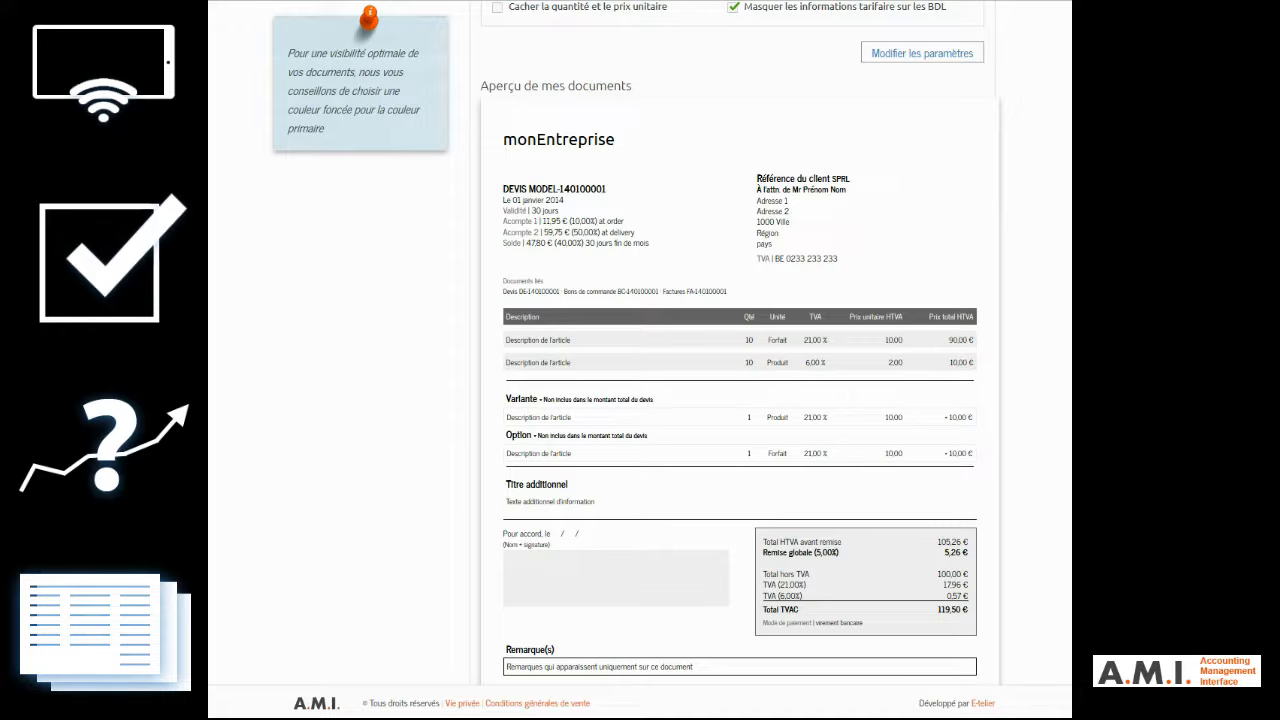
{"action": "scroll", "coordinate": [740, 400], "scroll_direction": "down", "scroll_amount": 1}
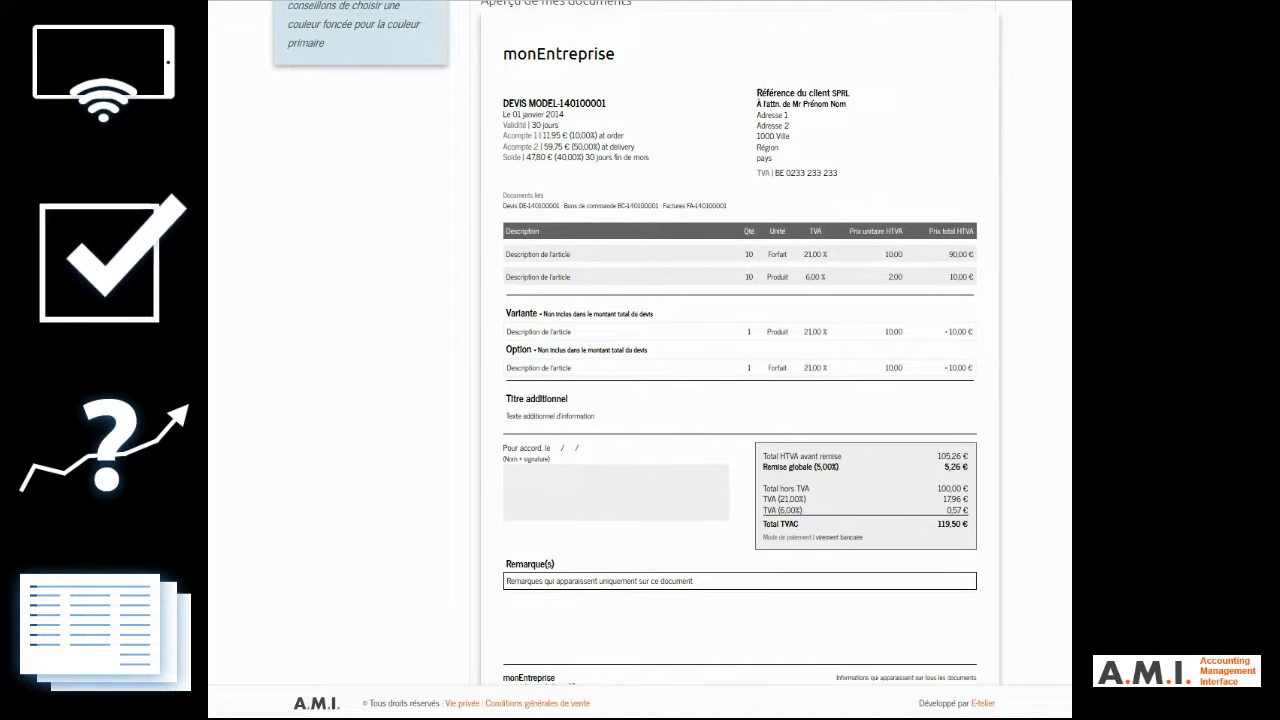
{"action": "scroll", "coordinate": [725, 396], "scroll_direction": "up", "scroll_amount": 4}
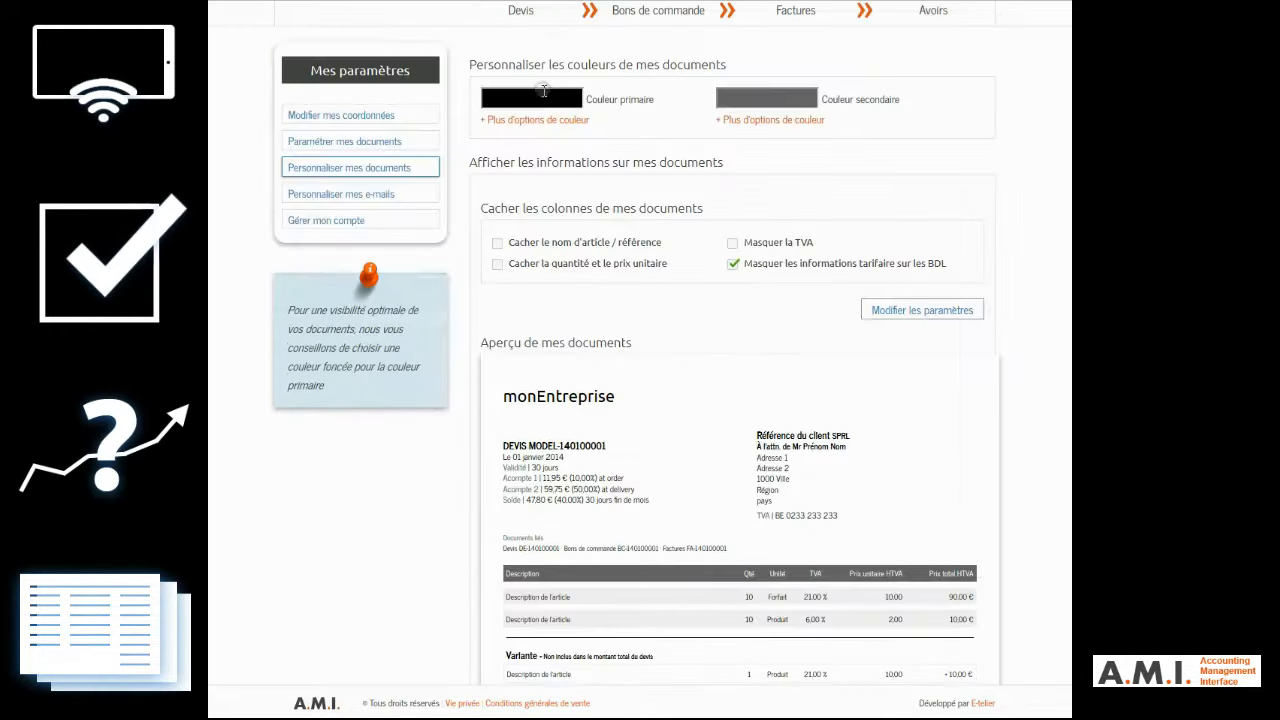
{"action": "left_click", "coordinate": [528, 104]}
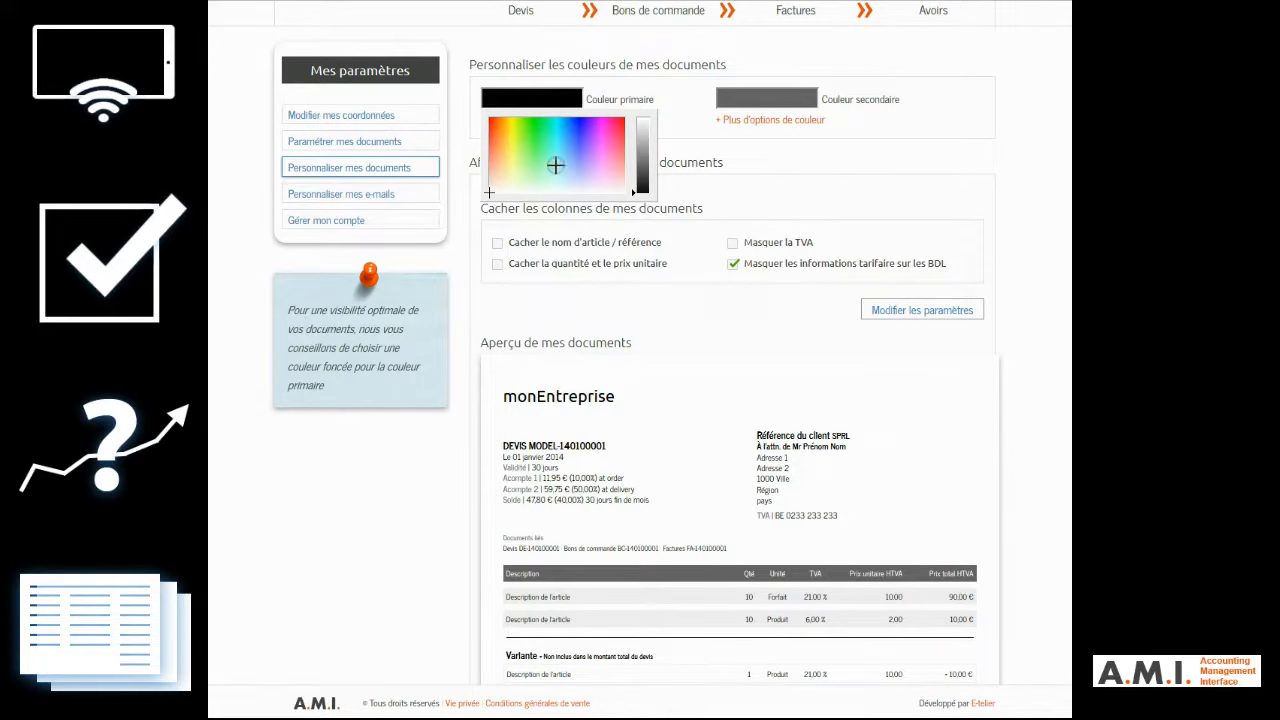
{"action": "left_click", "coordinate": [575, 152]}
{"action": "left_click", "coordinate": [641, 163]}
Step: Change the documents' secondary colour to bright orange-red and save the colour settings
{"action": "left_click", "coordinate": [797, 99]}
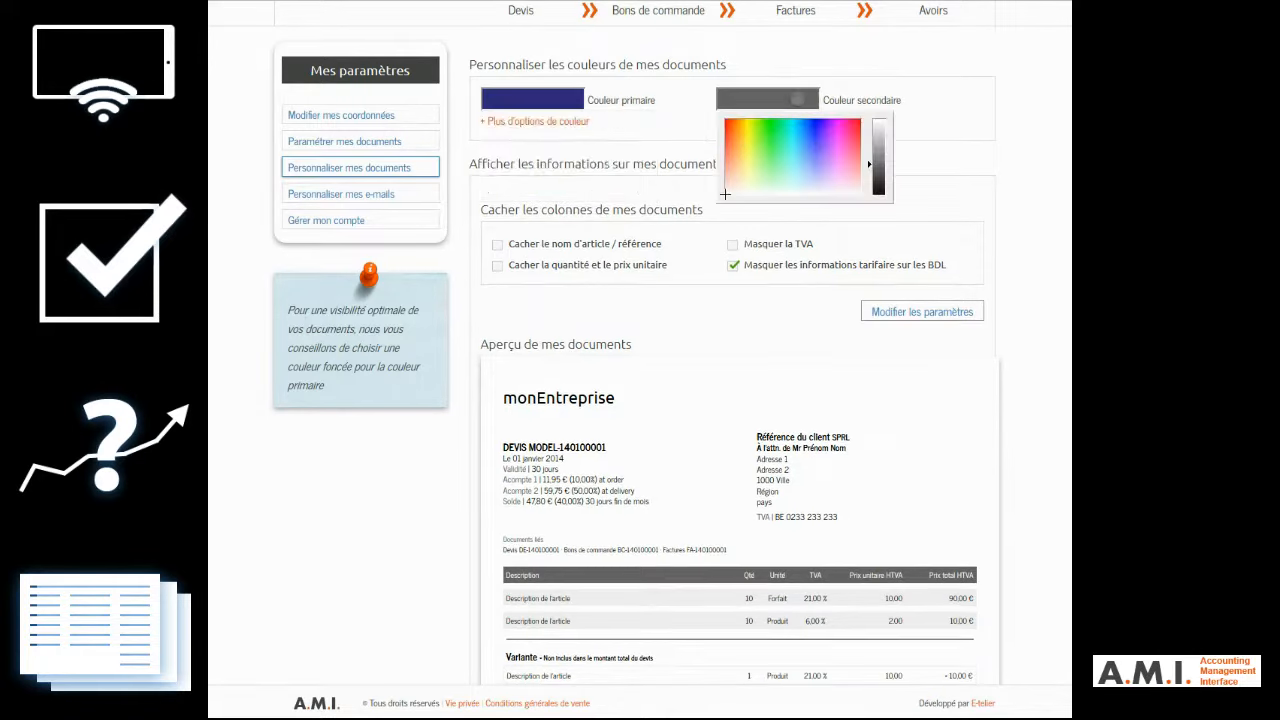
{"action": "left_click", "coordinate": [738, 151]}
{"action": "left_click", "coordinate": [735, 132]}
{"action": "left_click", "coordinate": [878, 131]}
{"action": "left_click", "coordinate": [729, 126]}
{"action": "left_click", "coordinate": [880, 121]}
{"action": "left_click", "coordinate": [949, 106]}
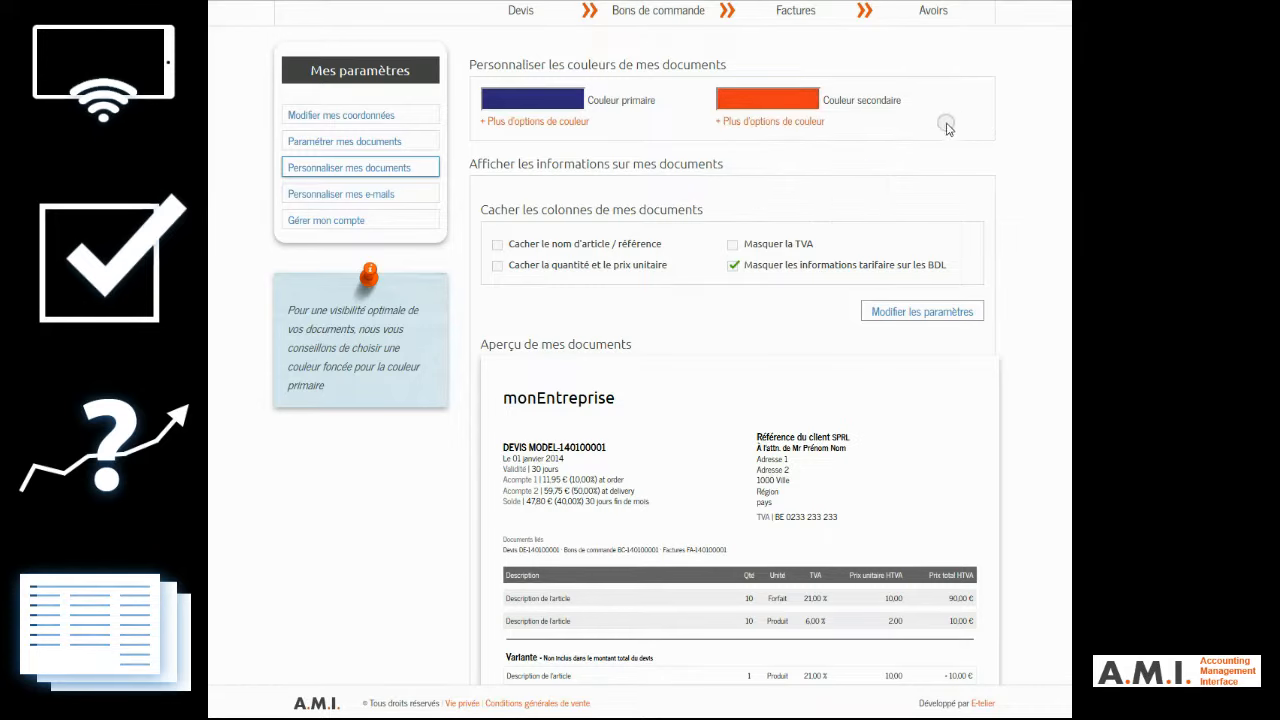
{"action": "left_click", "coordinate": [911, 312]}
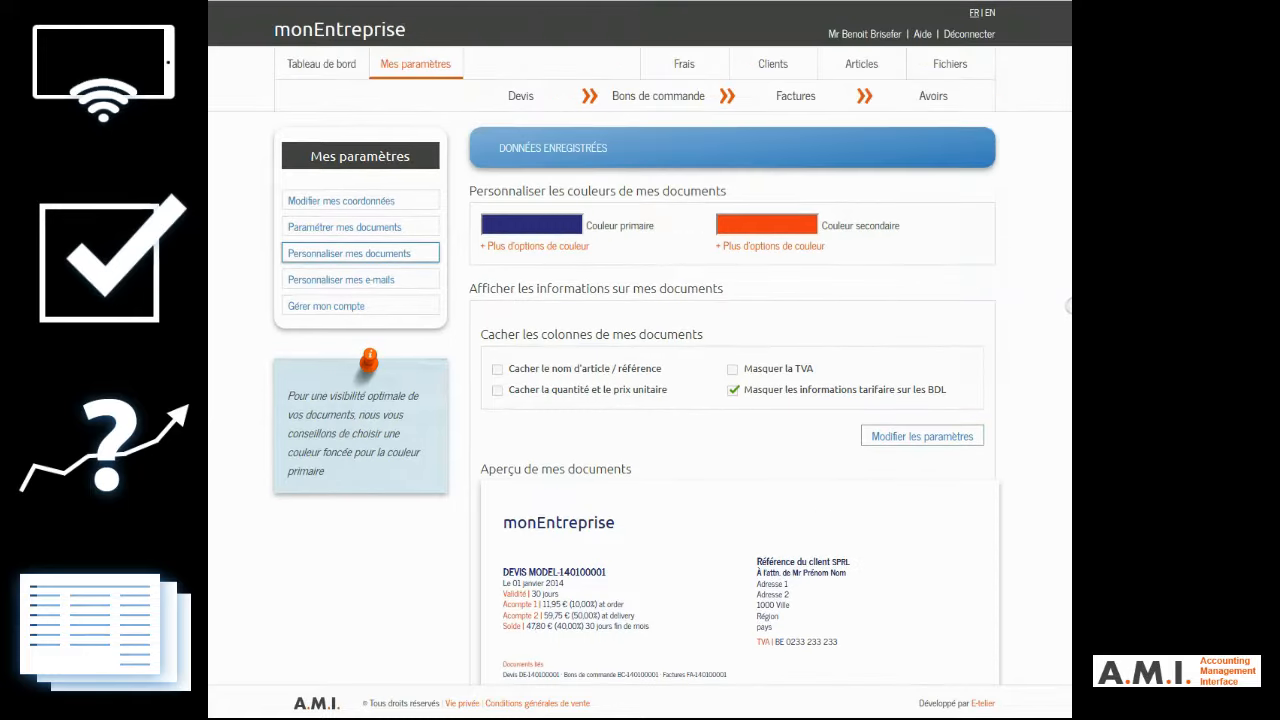
Step: Examine the document preview from header to footer with the new colours applied
{"action": "scroll", "coordinate": [1067, 312], "scroll_direction": "down", "scroll_amount": 5}
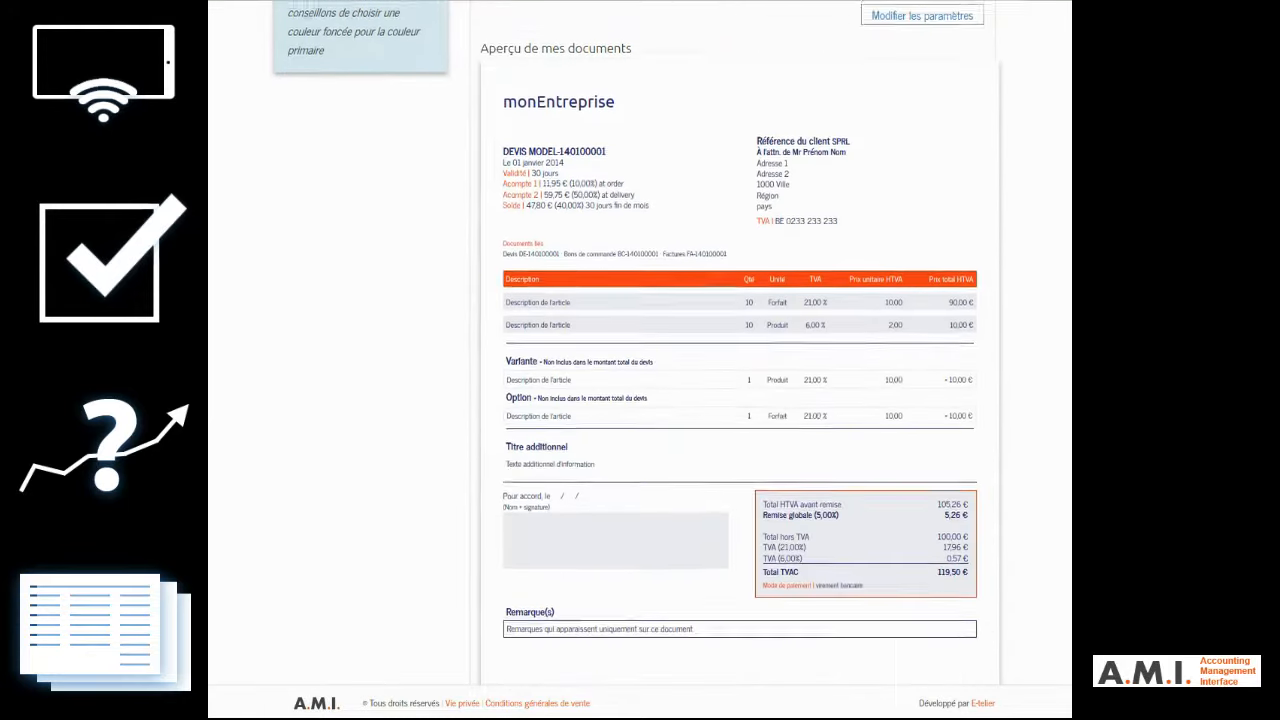
{"action": "scroll", "coordinate": [638, 340], "scroll_direction": "down", "scroll_amount": 1}
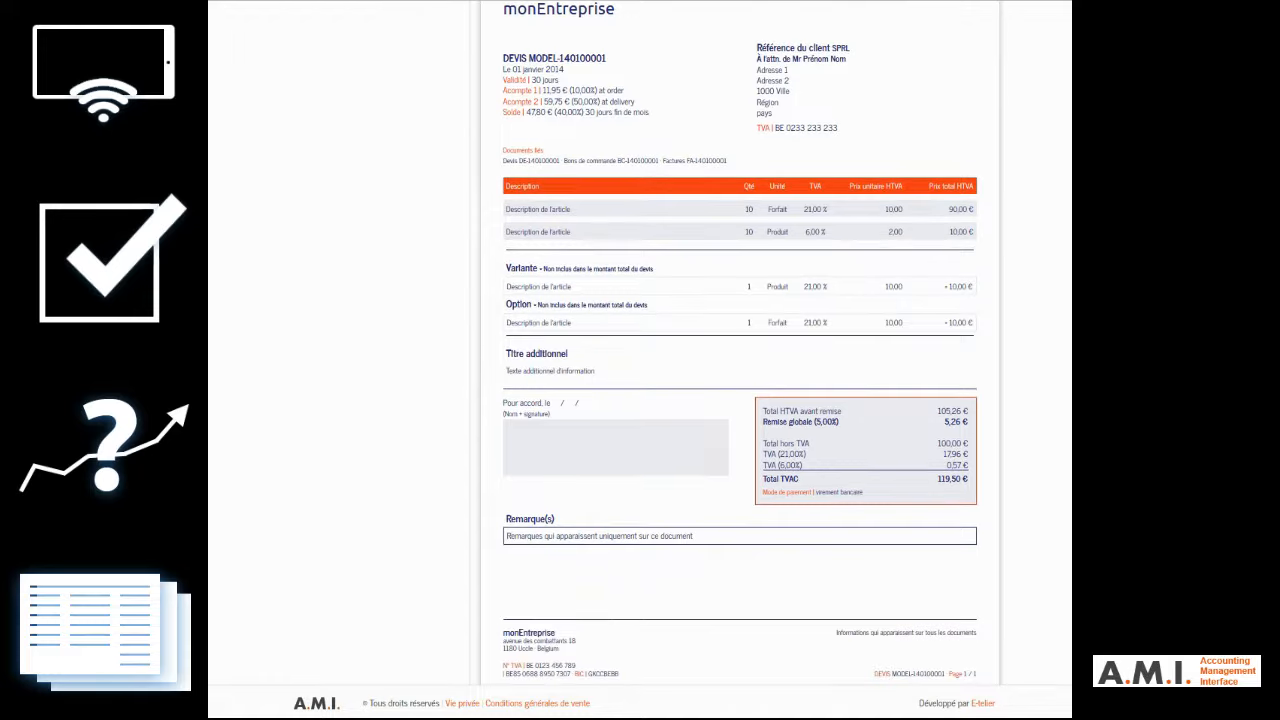
{"action": "scroll", "coordinate": [638, 340], "scroll_direction": "up", "scroll_amount": 1}
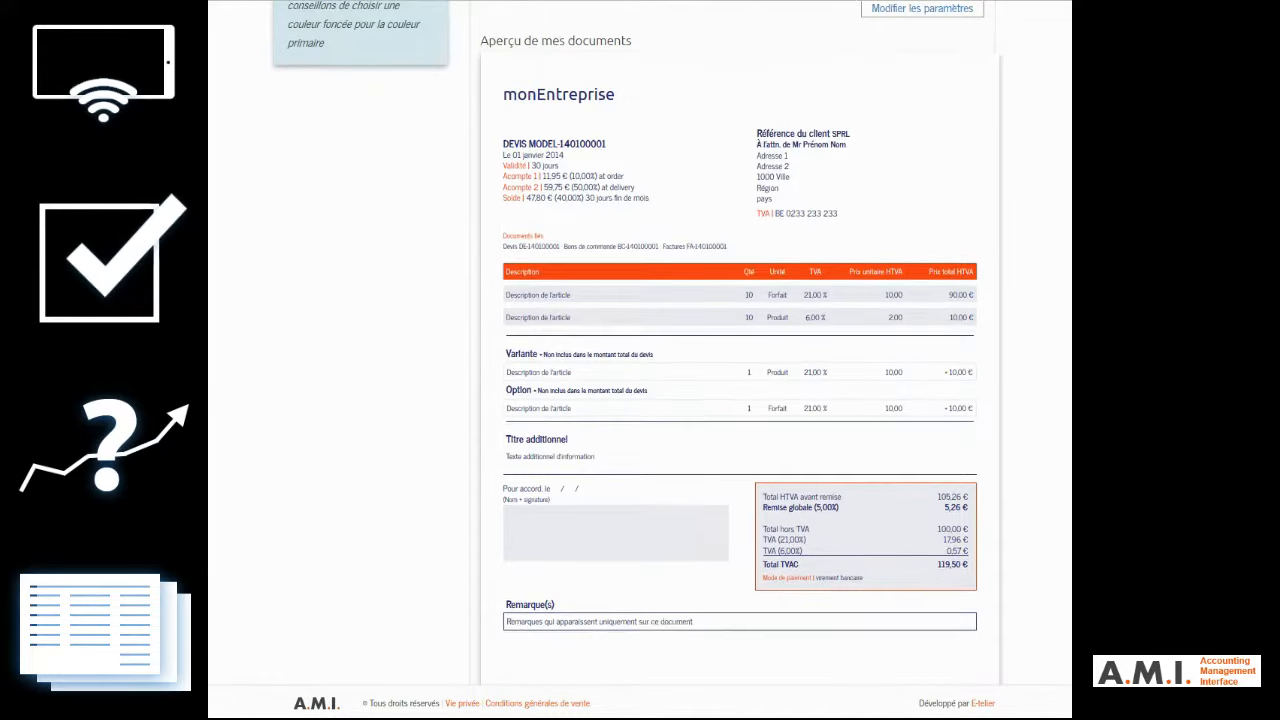
{"action": "scroll", "coordinate": [1003, 363], "scroll_direction": "down", "scroll_amount": 2}
{"action": "scroll", "coordinate": [1003, 363], "scroll_direction": "up", "scroll_amount": 6}
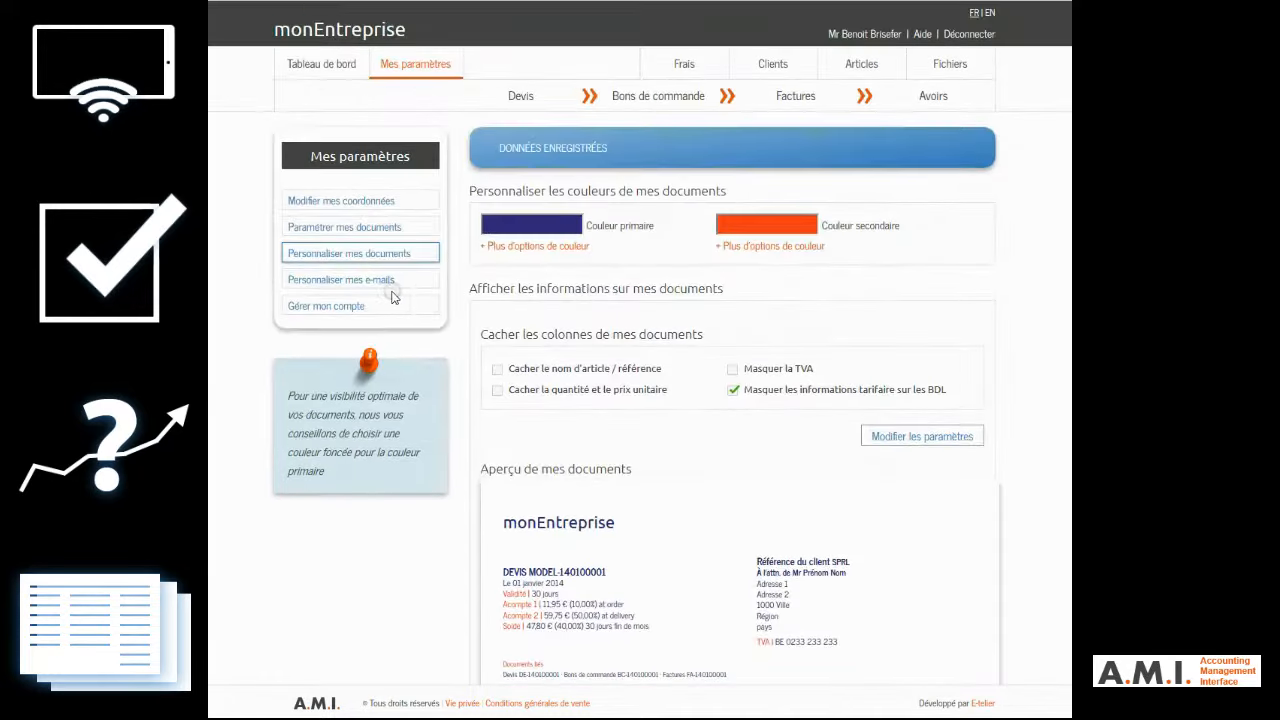
Step: View the e-mail personalization settings and their e-mail types, and open the account management page
{"action": "left_click", "coordinate": [358, 283]}
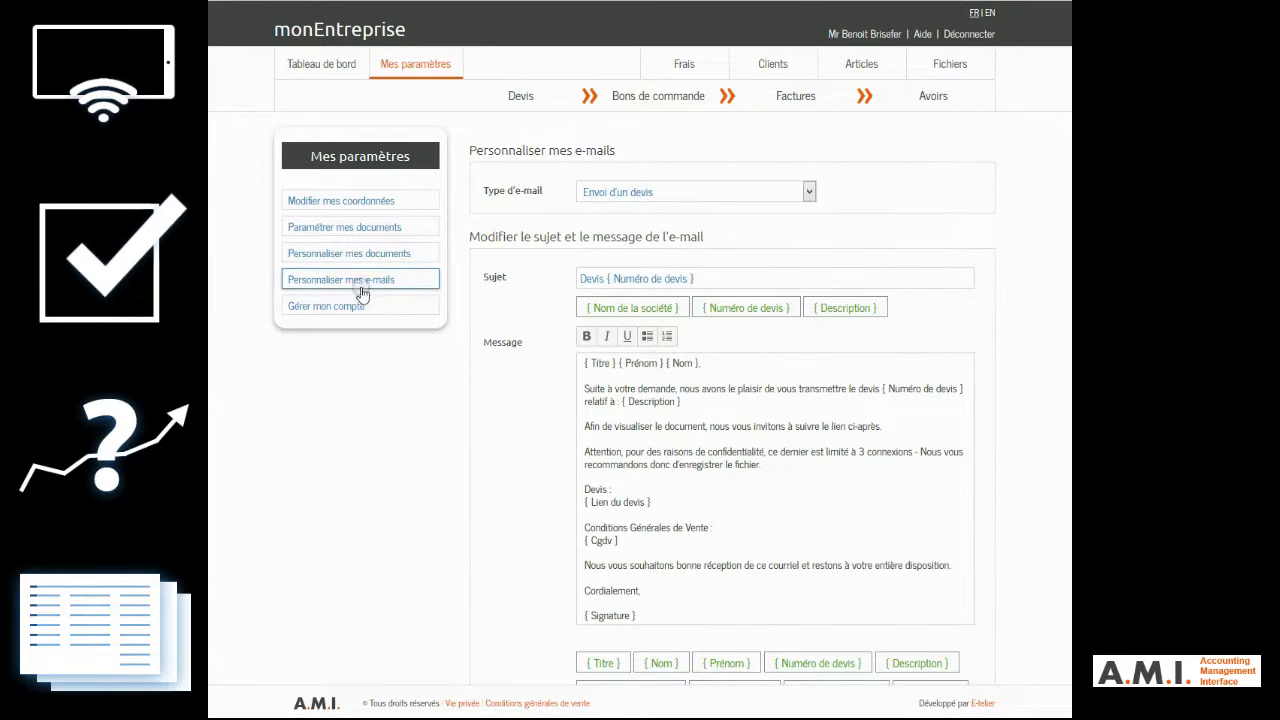
{"action": "left_click", "coordinate": [810, 192]}
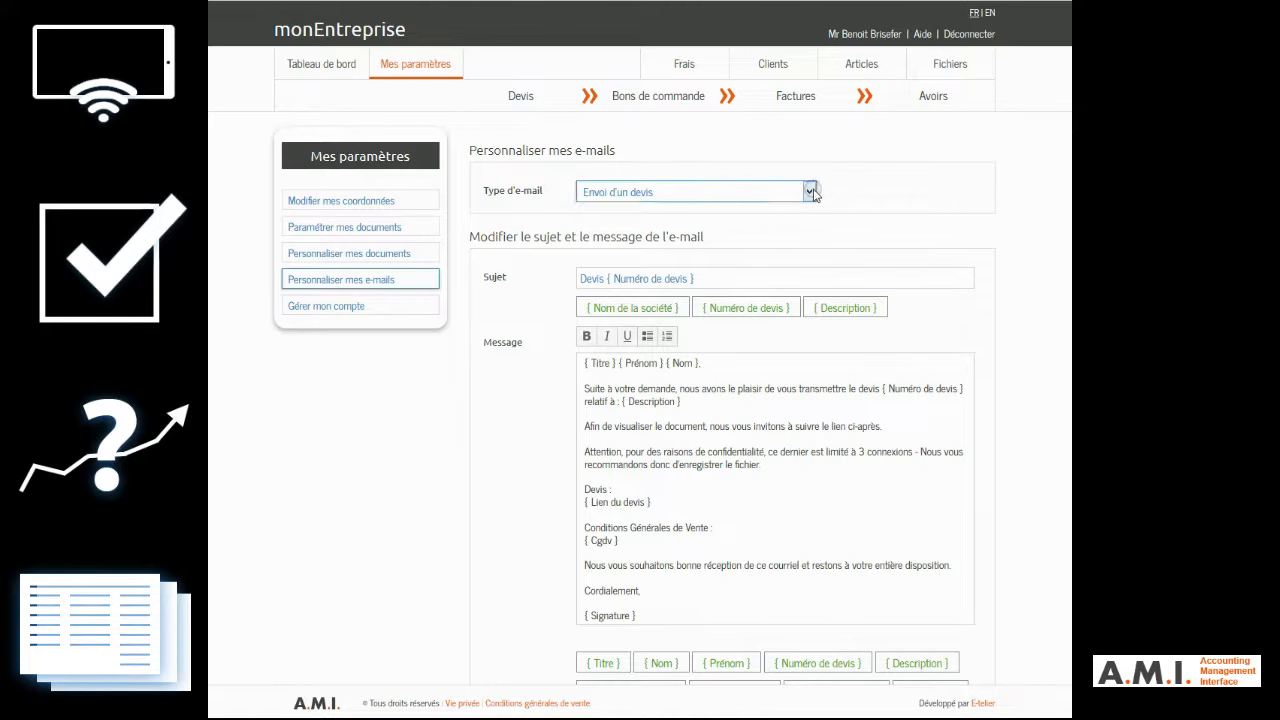
{"action": "left_click", "coordinate": [810, 192]}
{"action": "left_click", "coordinate": [390, 306]}
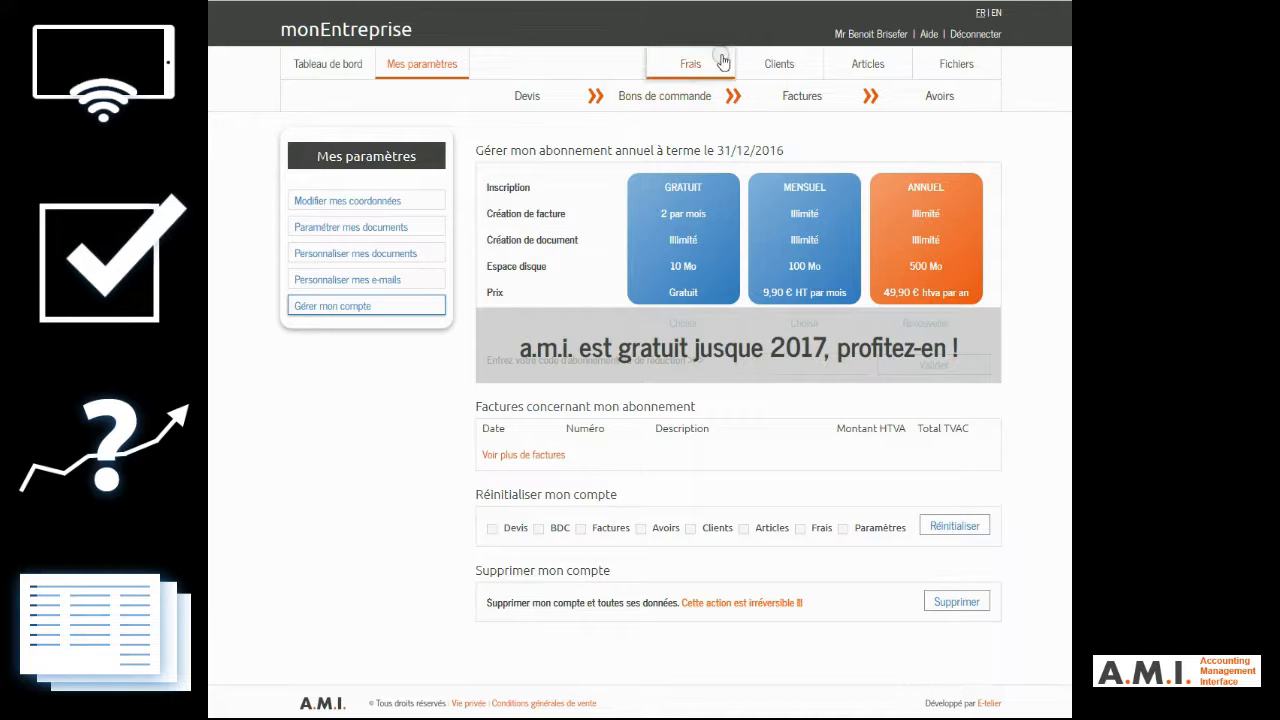
Step: Start a new client with the company name "Mon premier client" and the VAT regime "Non-assujetti à la TVA"
{"action": "left_click", "coordinate": [779, 64]}
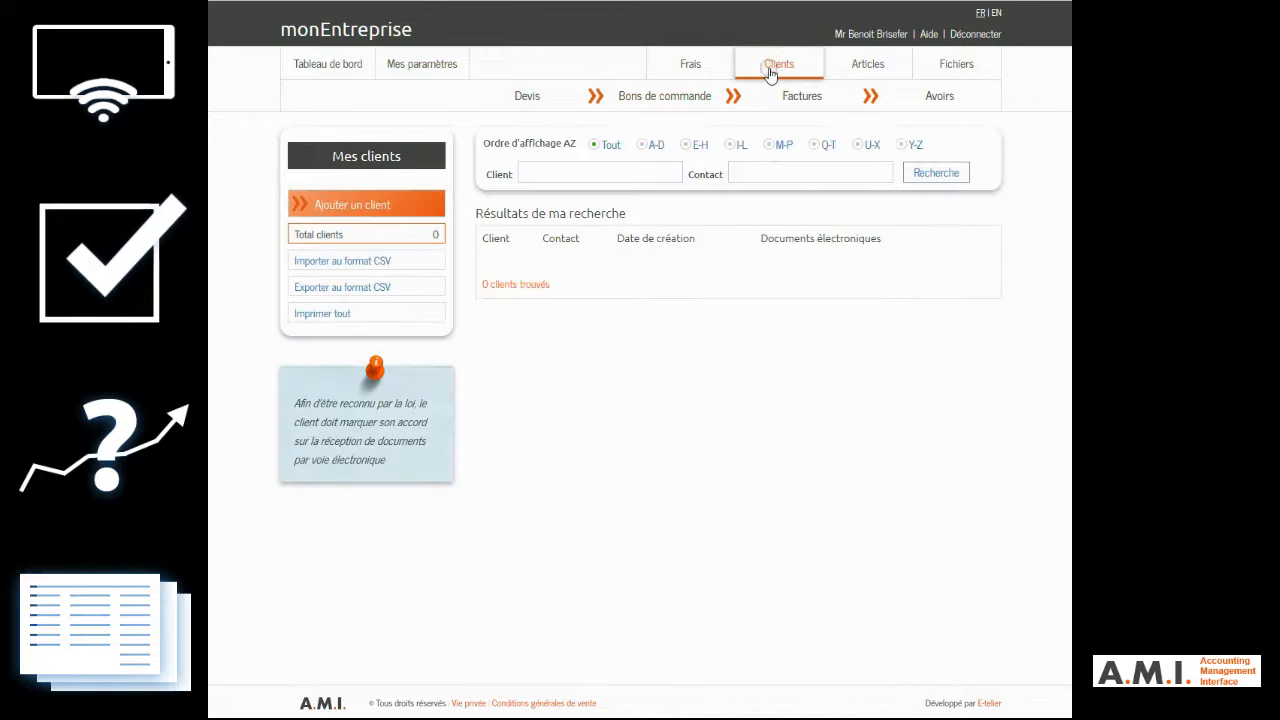
{"action": "left_click", "coordinate": [381, 202]}
{"action": "left_click", "coordinate": [601, 78]}
{"action": "type", "text": "Mon premier client"}
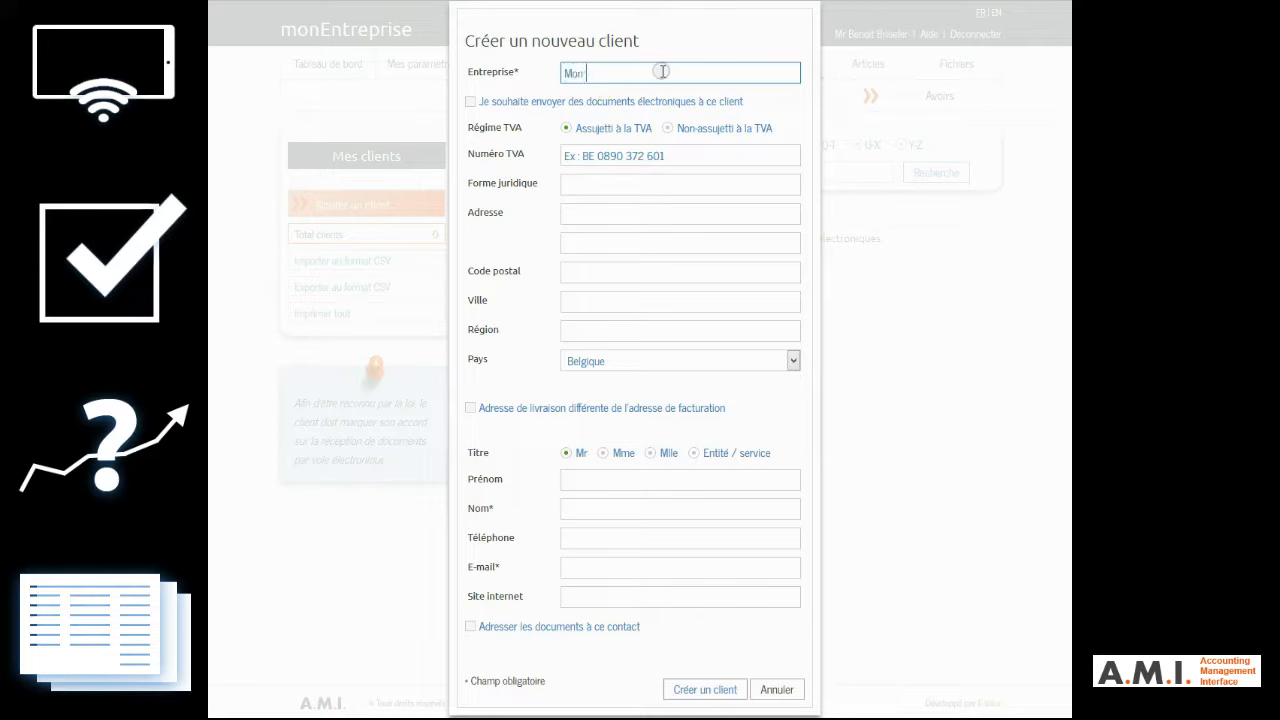
{"action": "left_click", "coordinate": [686, 130]}
{"action": "left_click", "coordinate": [597, 183]}
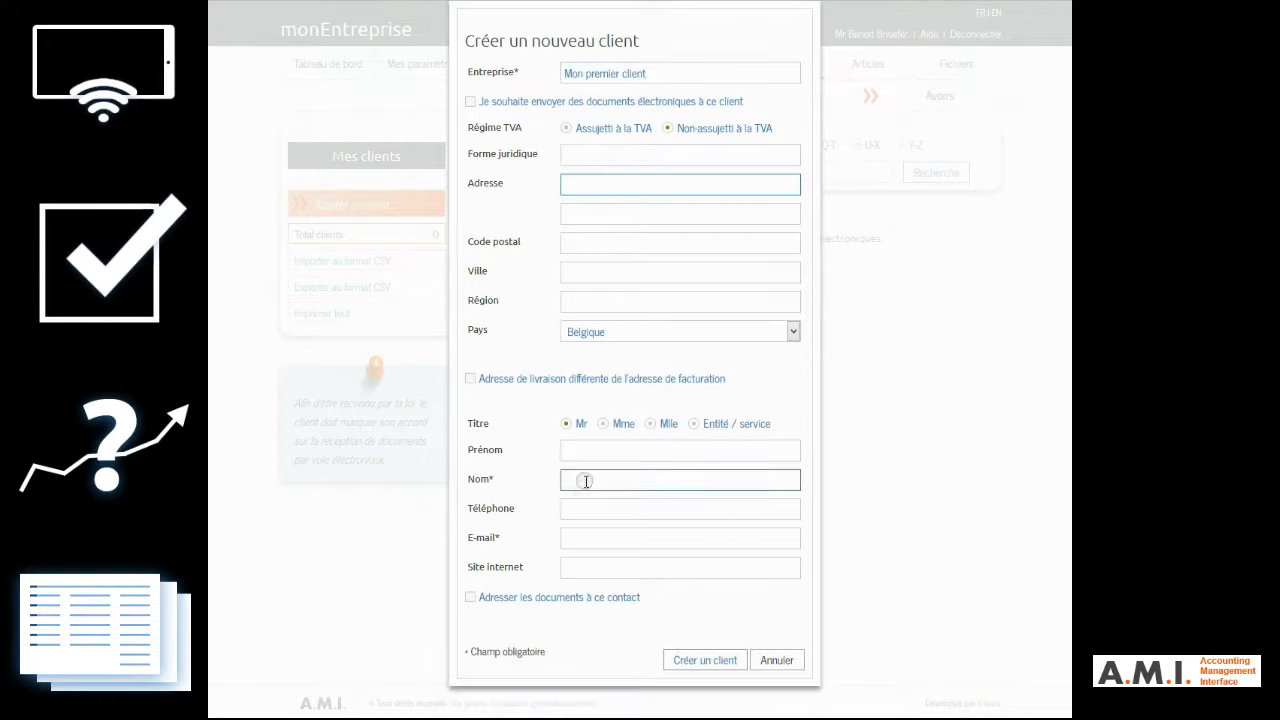
Step: Fill in the contact's e-mail and the last name "Client", and create the client
{"action": "left_click", "coordinate": [586, 540]}
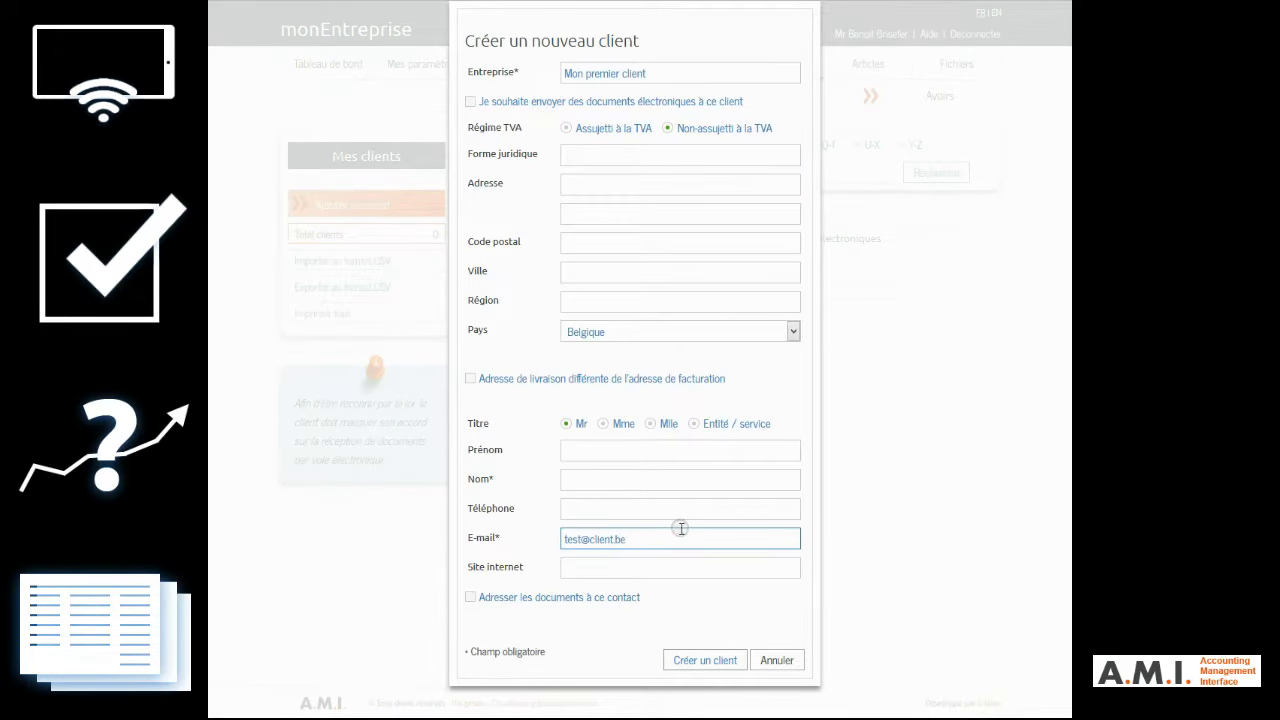
{"action": "left_click", "coordinate": [710, 660]}
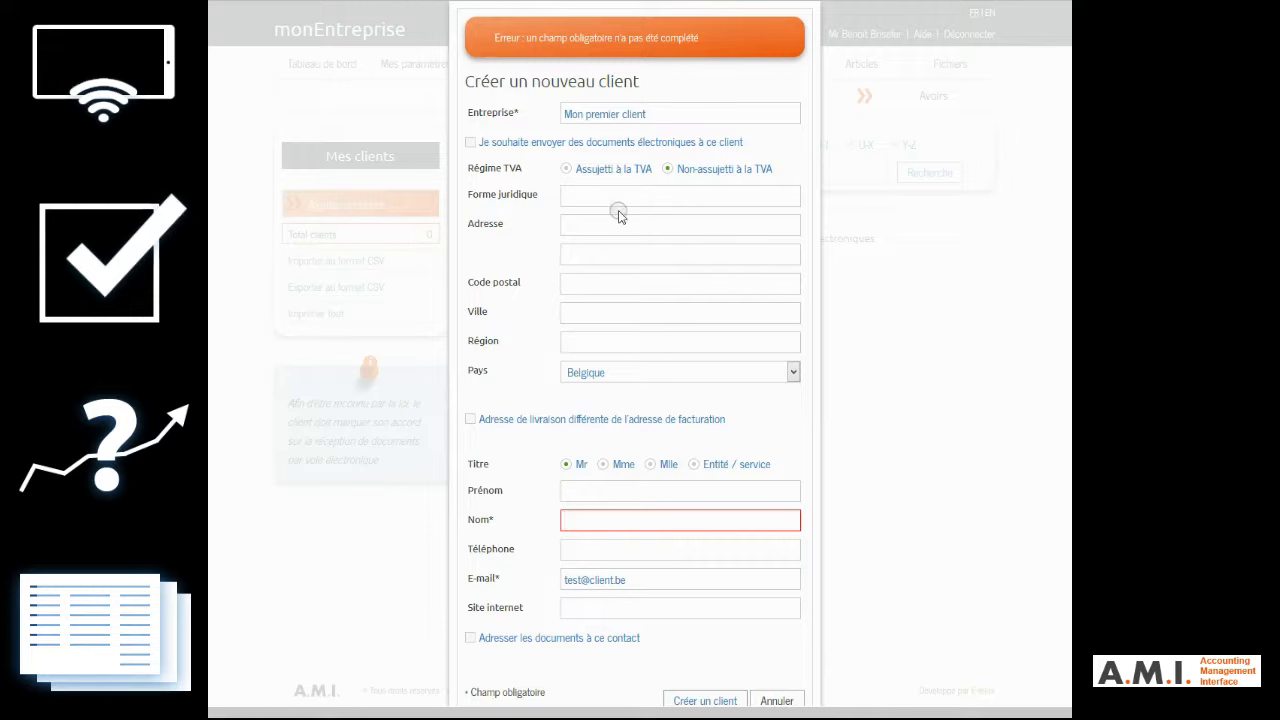
{"action": "type", "text": "Client"}
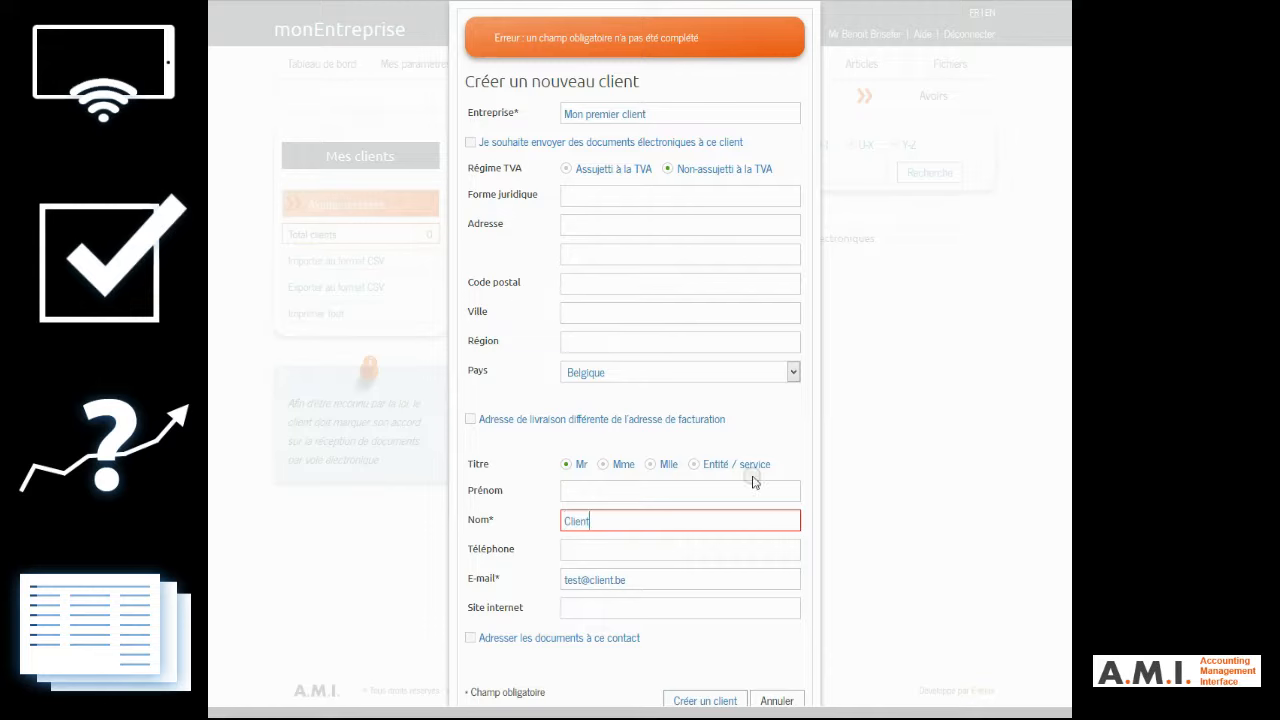
{"action": "left_click", "coordinate": [712, 701]}
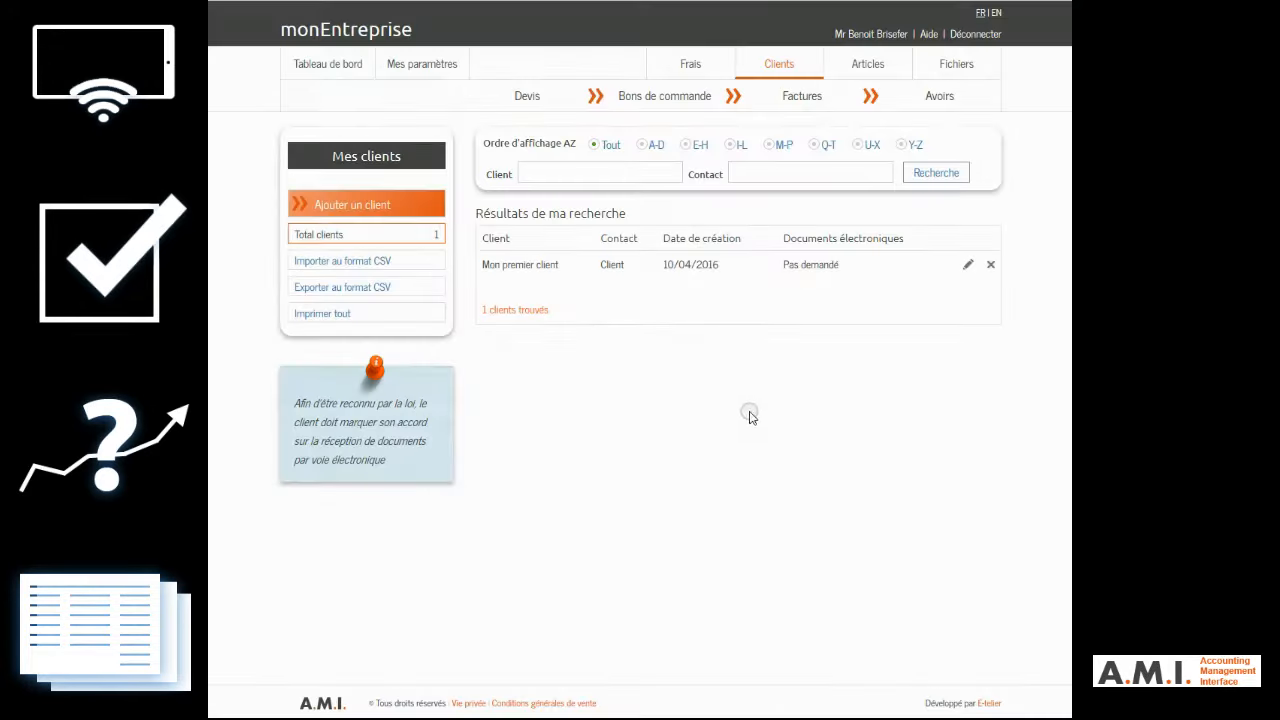
Step: Start a new quote with the description "Devis du 10 avril pour Client (convenu par téléphone)" for the client "Mon premier client"
{"action": "left_click", "coordinate": [527, 97]}
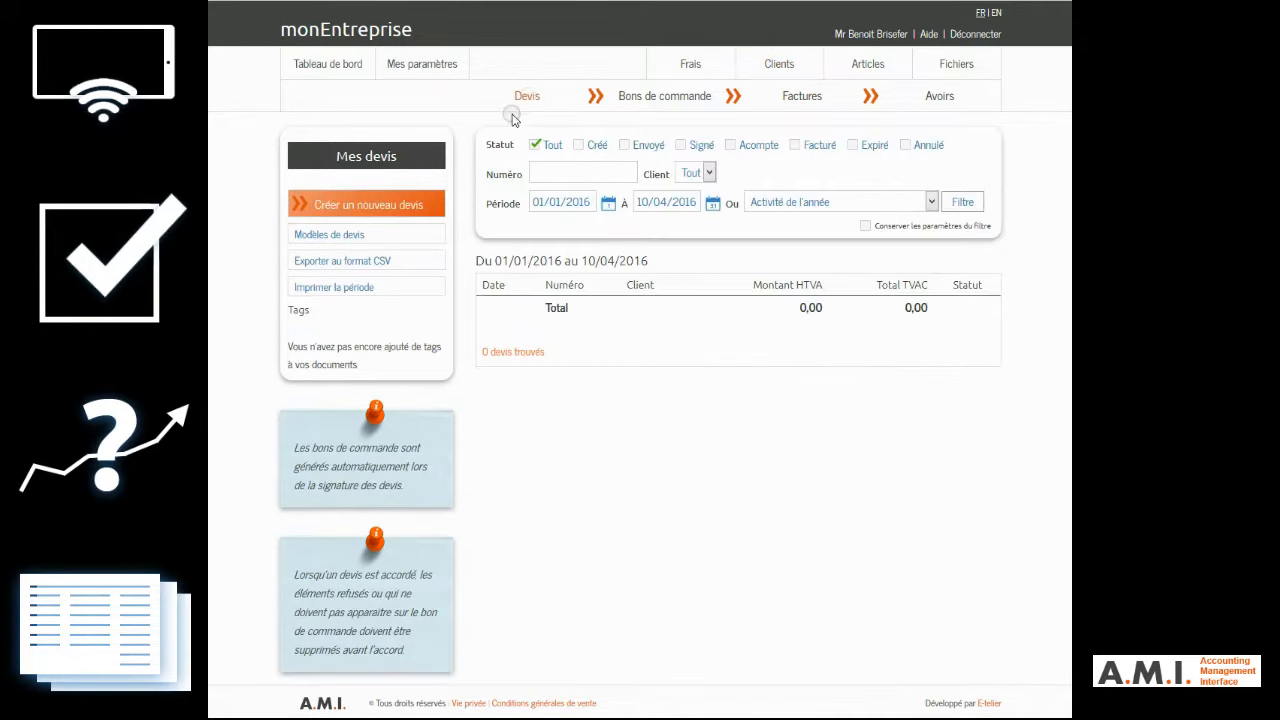
{"action": "left_click", "coordinate": [362, 208]}
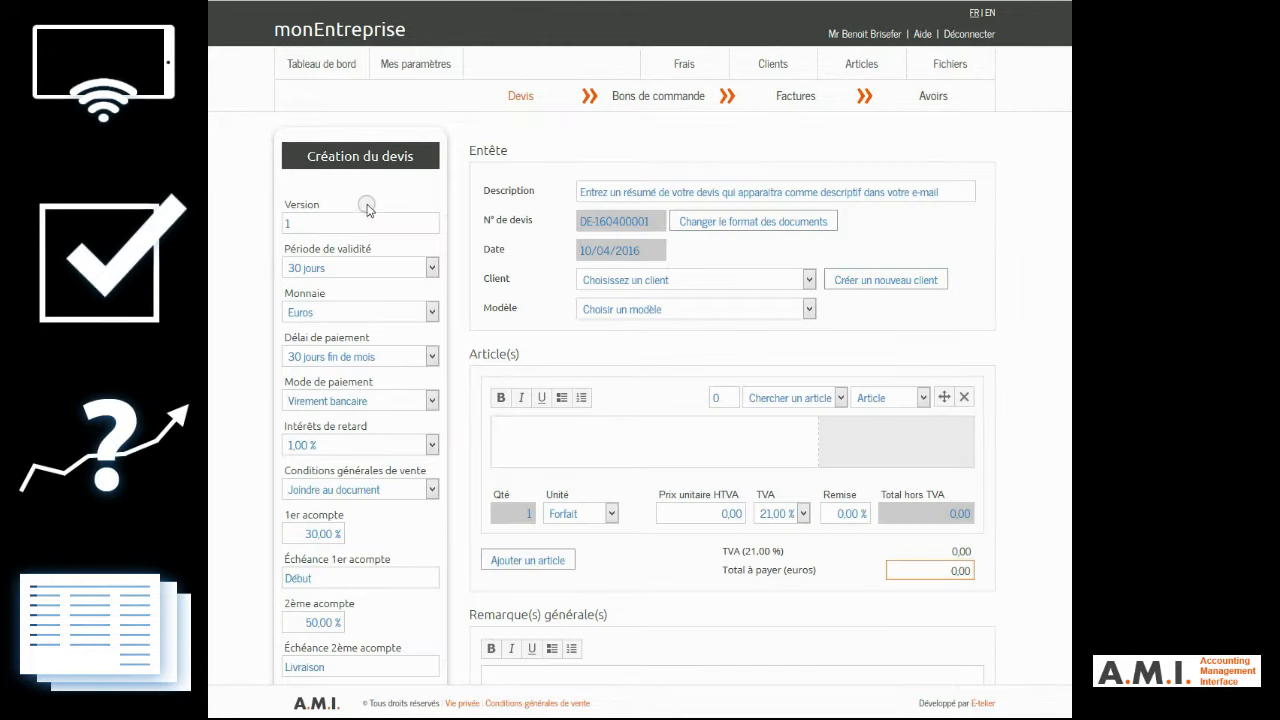
{"action": "left_click", "coordinate": [645, 193]}
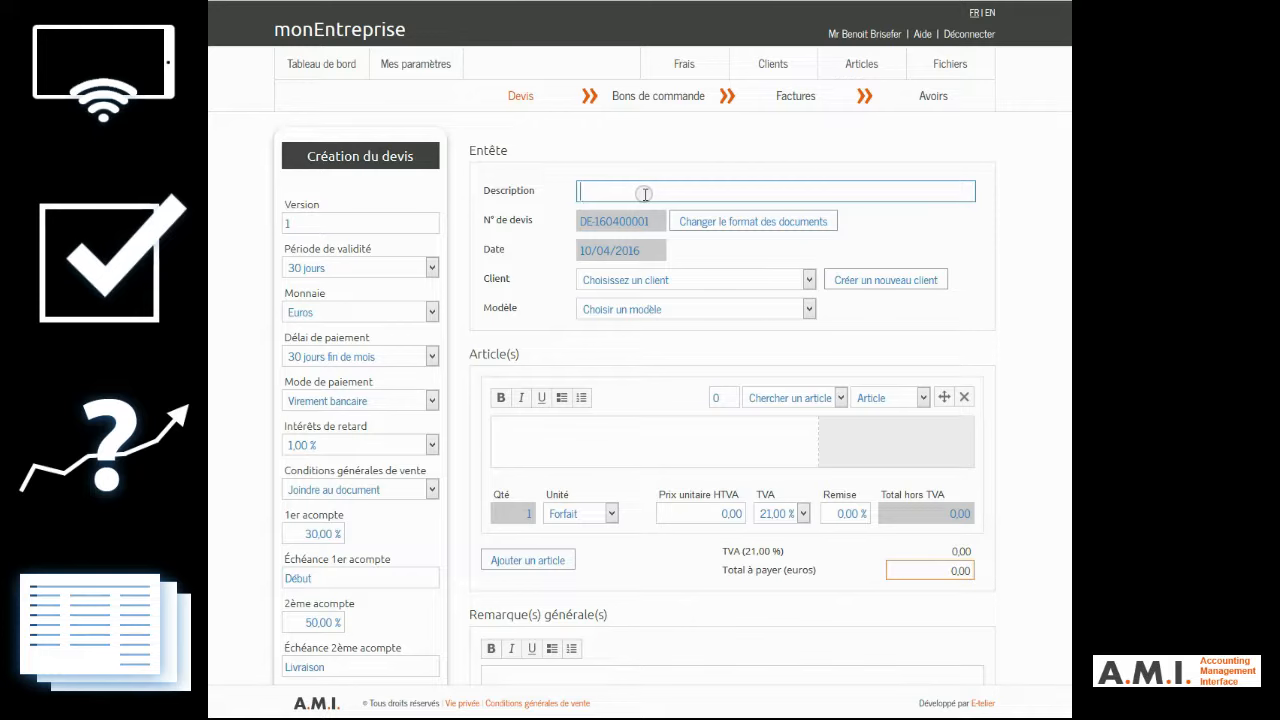
{"action": "type", "text": "Devis du 10 avril pour Client (convenu par téléphone)"}
{"action": "left_click", "coordinate": [650, 280]}
{"action": "left_click", "coordinate": [655, 320]}
Step: Fill in the quote's first article as "Prestation de service standard" with a unit price of 500 excluding VAT
{"action": "left_click", "coordinate": [589, 432]}
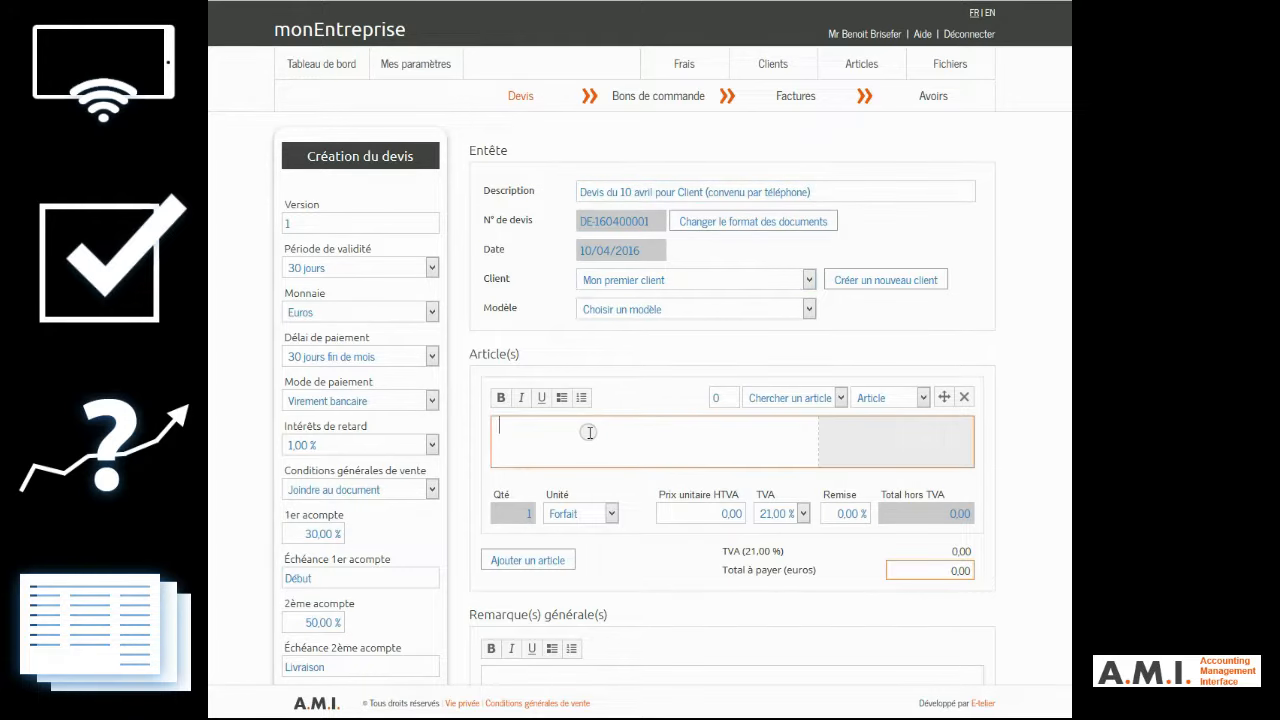
{"action": "type", "text": "Prestation de service standard"}
{"action": "key", "text": "Tab"}
{"action": "type", "text": "500"}
{"action": "key", "text": "Tab"}
Step: Add a second article "Supplément de déplacement" with a unit price of 50 excluding VAT
{"action": "scroll", "coordinate": [535, 398], "scroll_direction": "down", "scroll_amount": 3}
{"action": "left_click", "coordinate": [530, 389]}
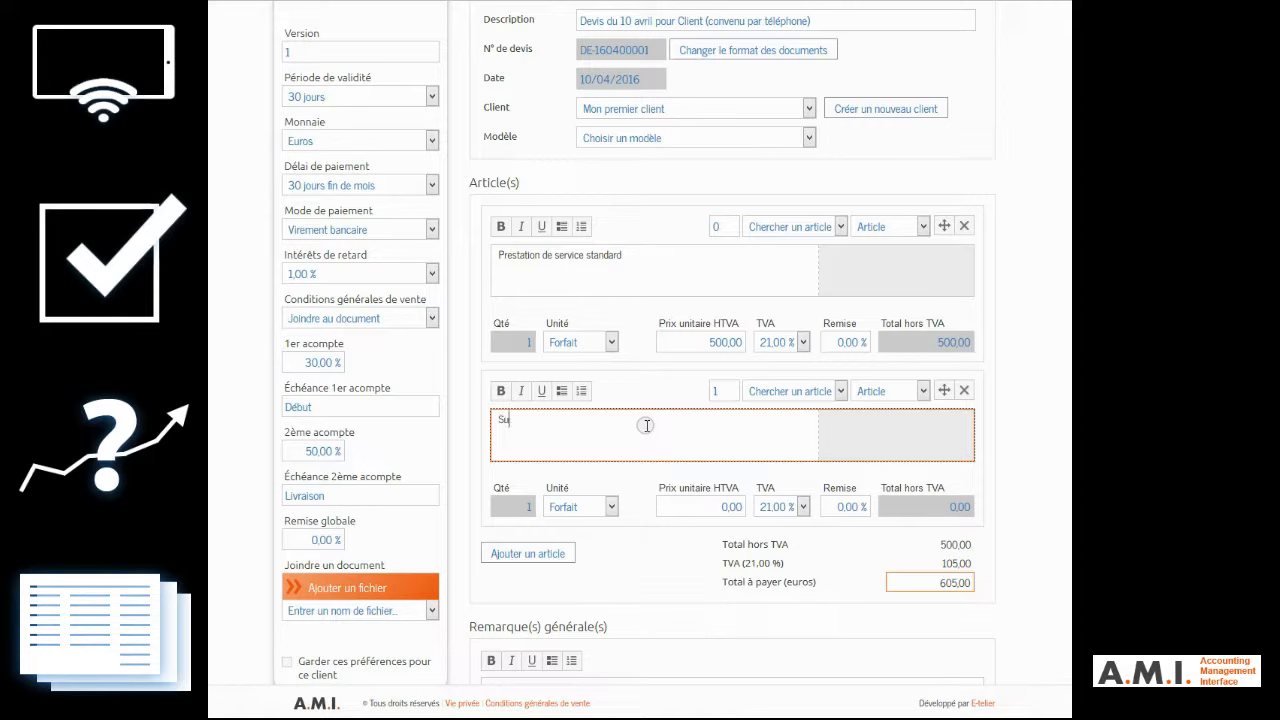
{"action": "type", "text": "Supplément de déplacement"}
{"action": "key", "text": "Tab"}
{"action": "key", "text": "Tab"}
{"action": "type", "text": "50"}
{"action": "key", "text": "Tab"}
{"action": "left_click", "coordinate": [1064, 474]}
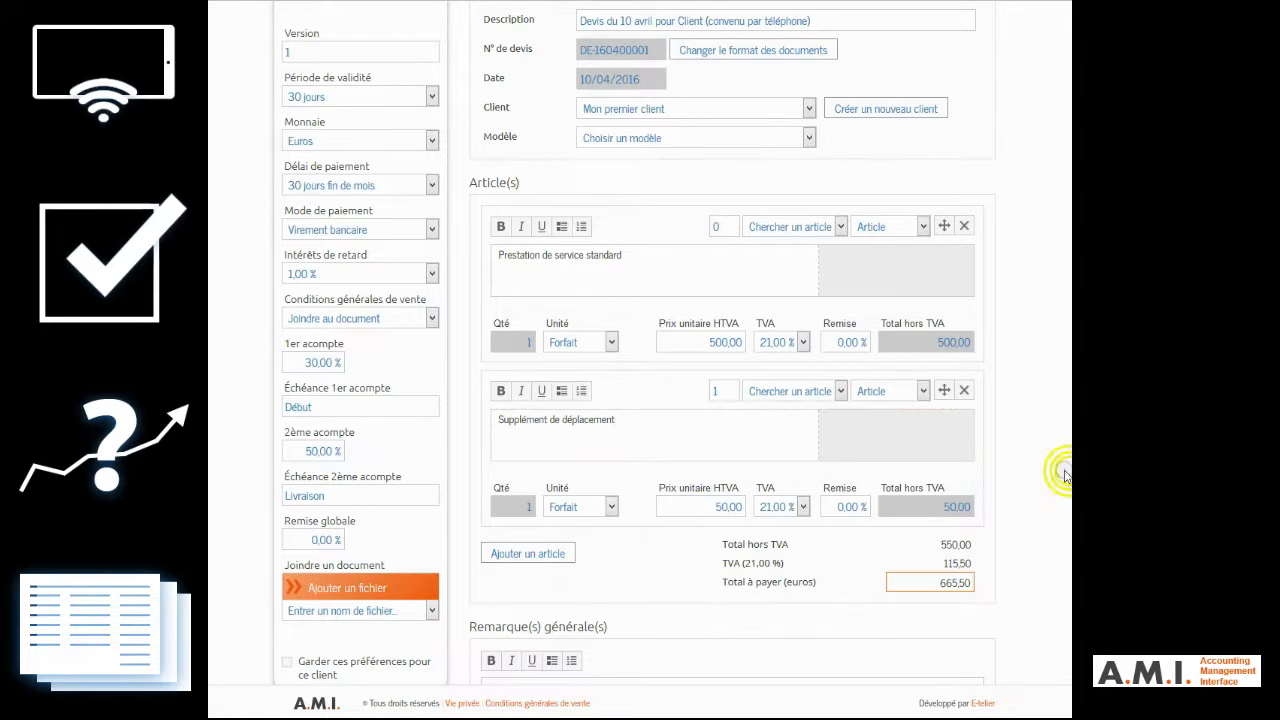
Step: Enable and name a template based on the quote, leaving the general remarks empty, and create the quote
{"action": "scroll", "coordinate": [1064, 474], "scroll_direction": "down", "scroll_amount": 3}
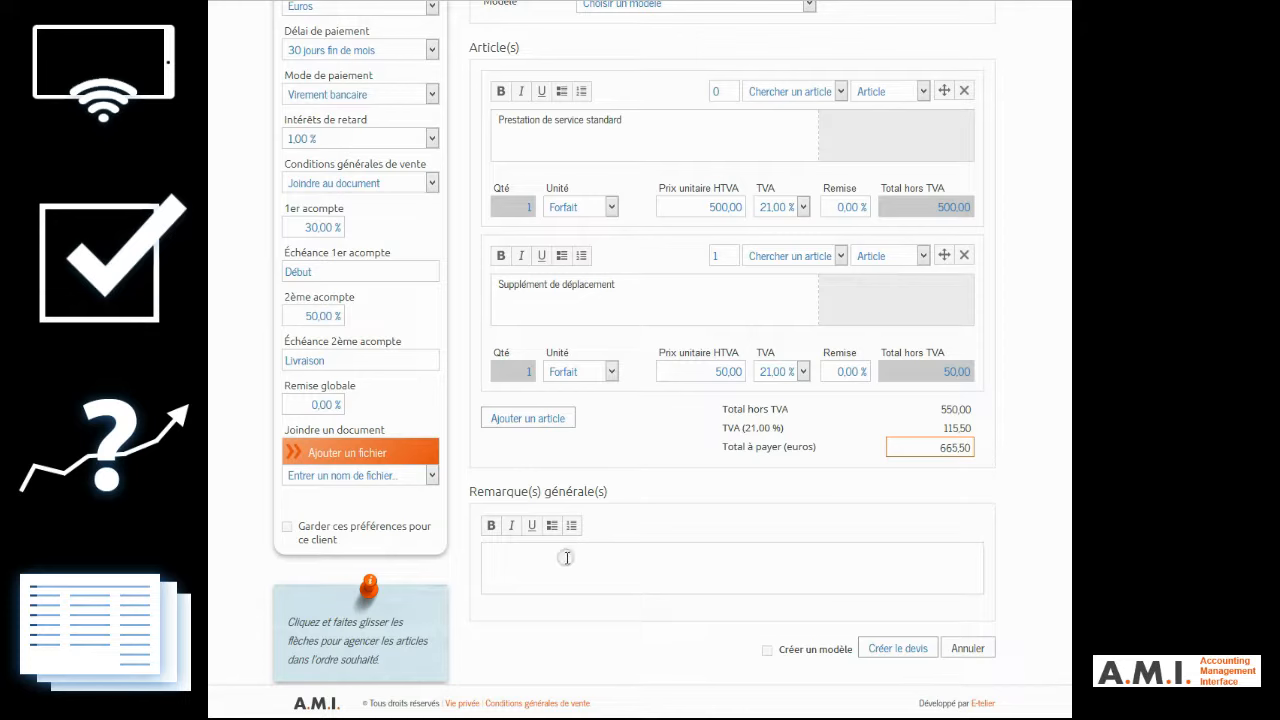
{"action": "left_click", "coordinate": [566, 557]}
{"action": "left_click", "coordinate": [830, 649]}
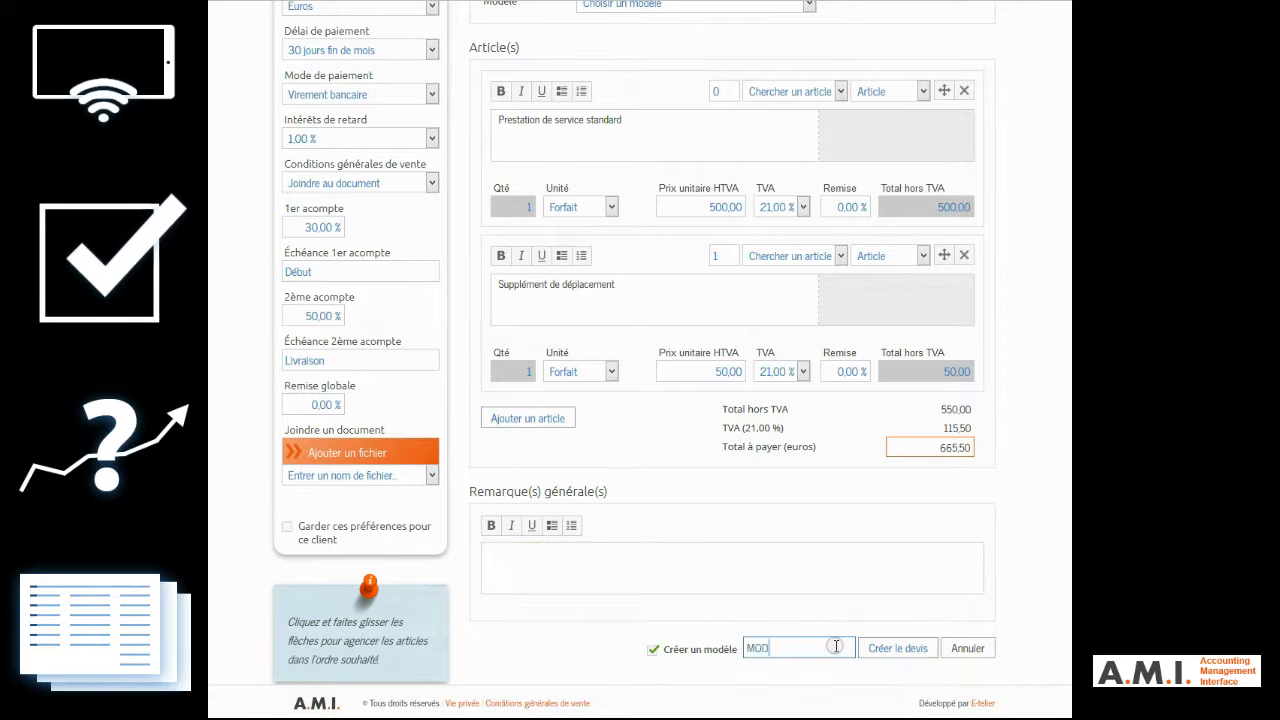
{"action": "left_click", "coordinate": [895, 650]}
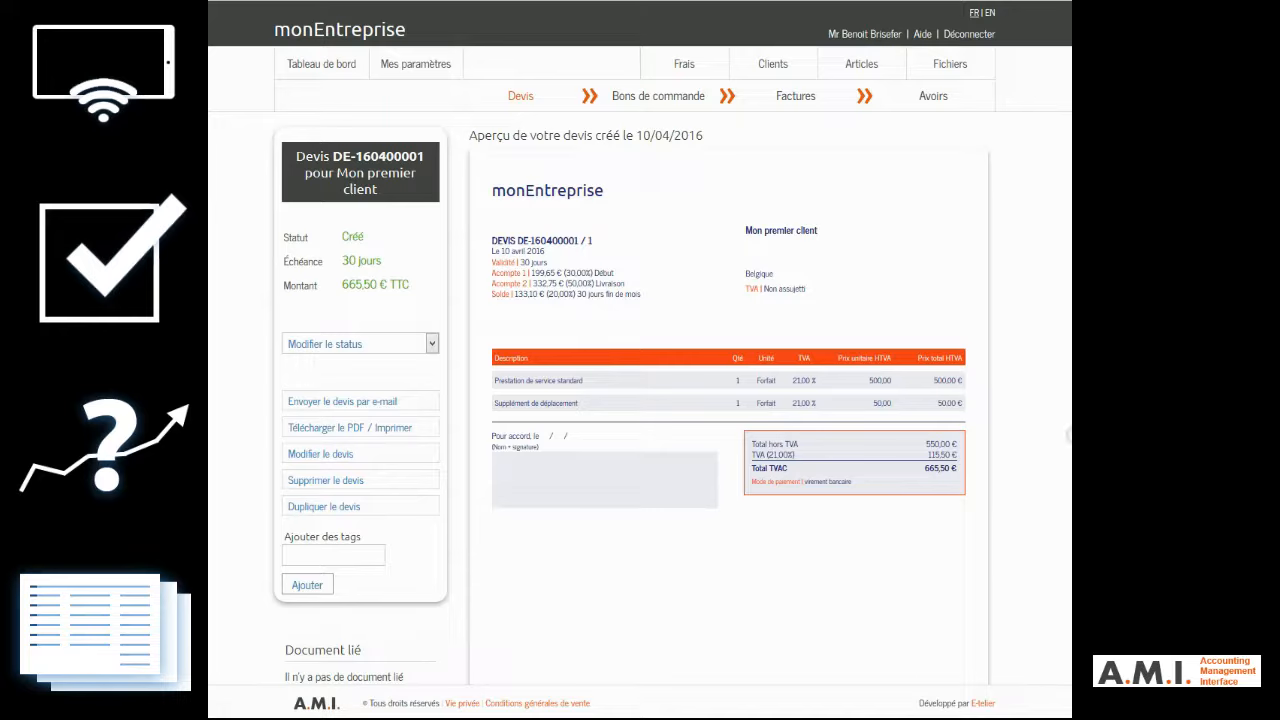
Step: Download the created quote as a PDF and save the file
{"action": "scroll", "coordinate": [1000, 349], "scroll_direction": "down", "scroll_amount": 1}
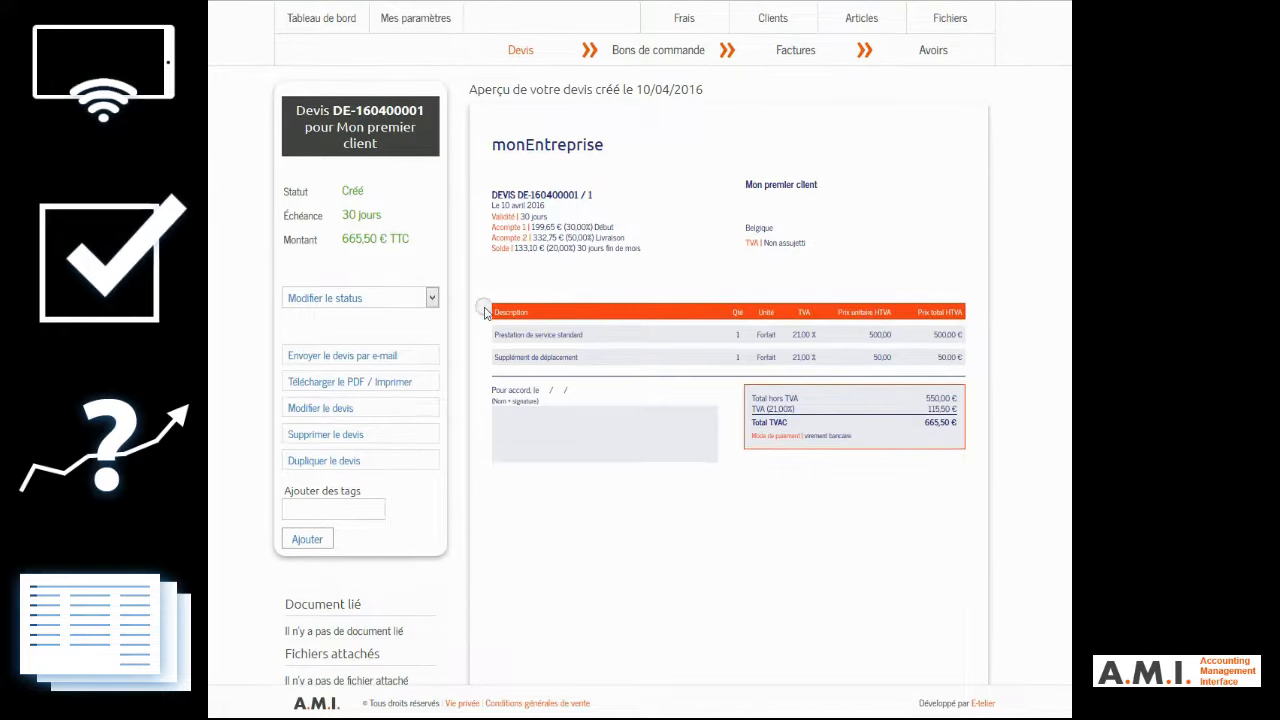
{"action": "left_click", "coordinate": [366, 384]}
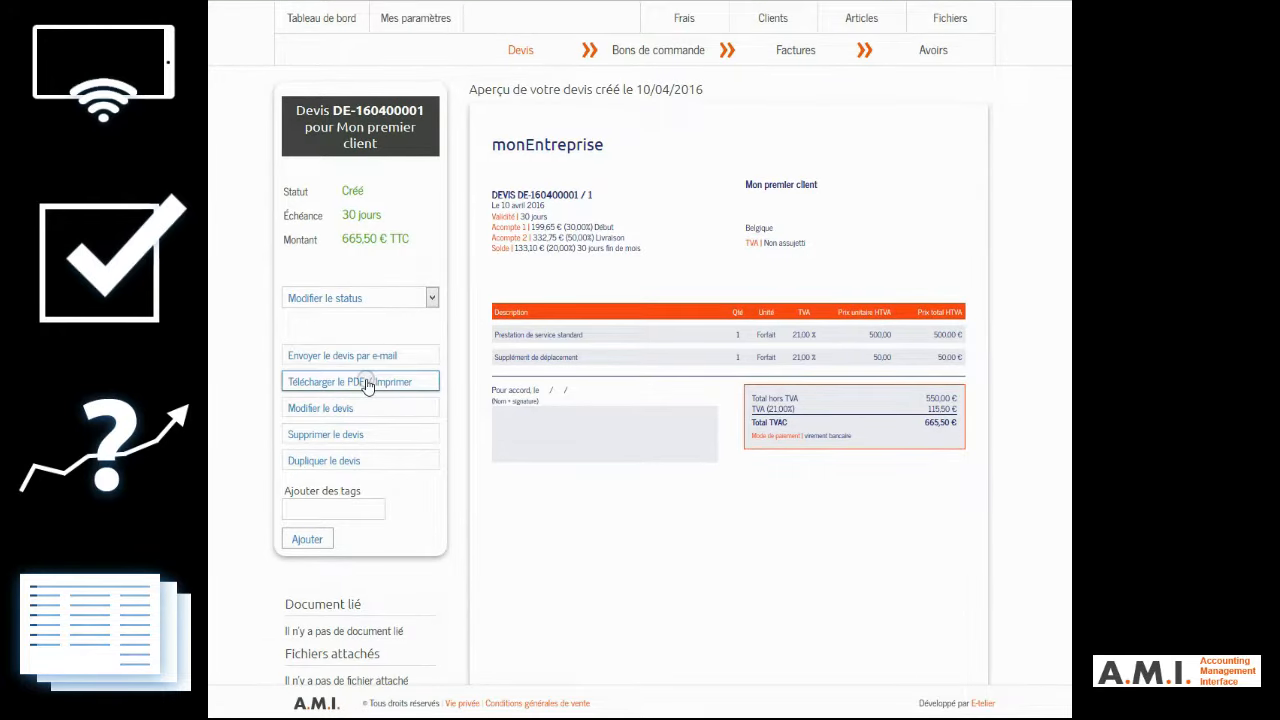
{"action": "left_click", "coordinate": [366, 382]}
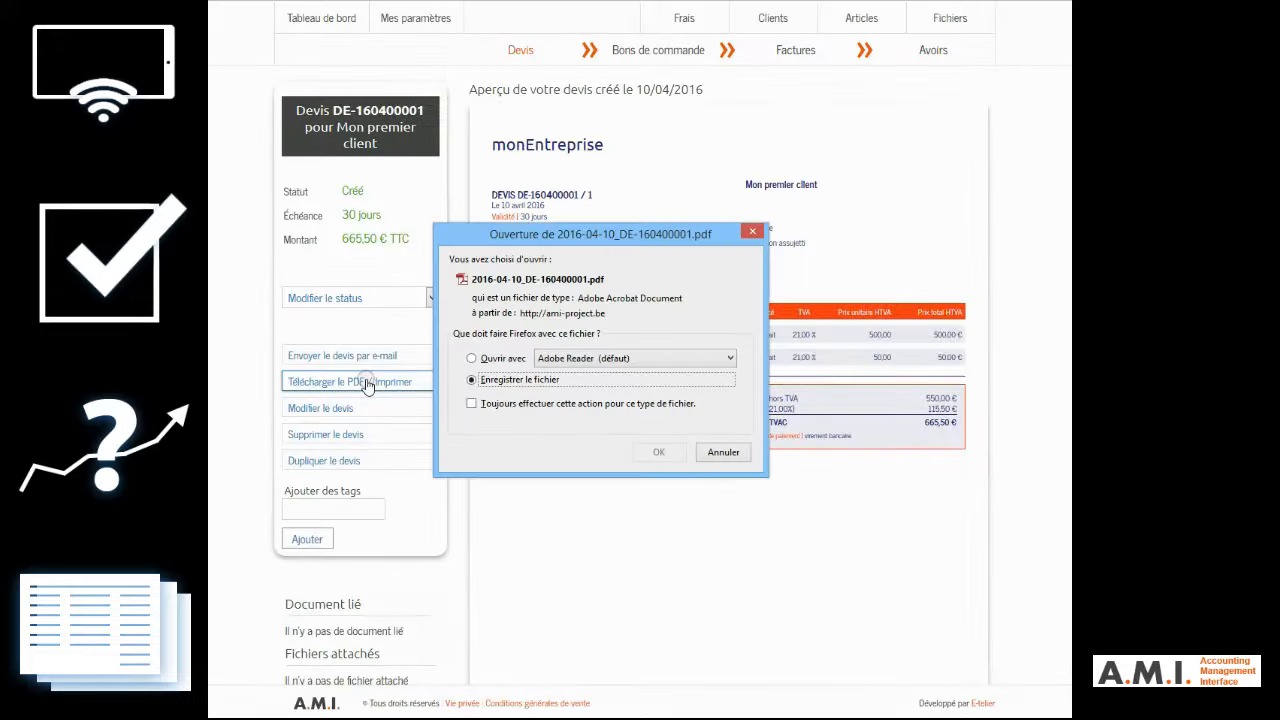
{"action": "left_click", "coordinate": [655, 453]}
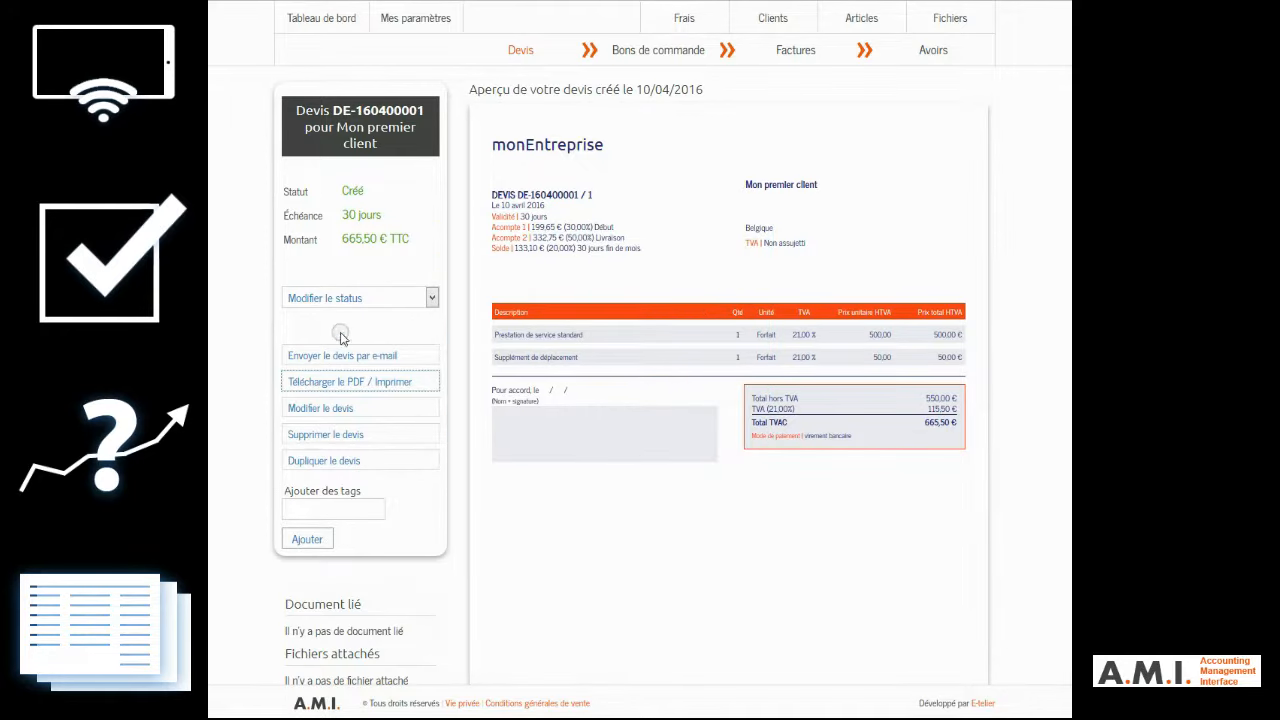
Step: Try to e-mail the quote, and send the client the request to accept electronic documents
{"action": "left_click", "coordinate": [348, 298]}
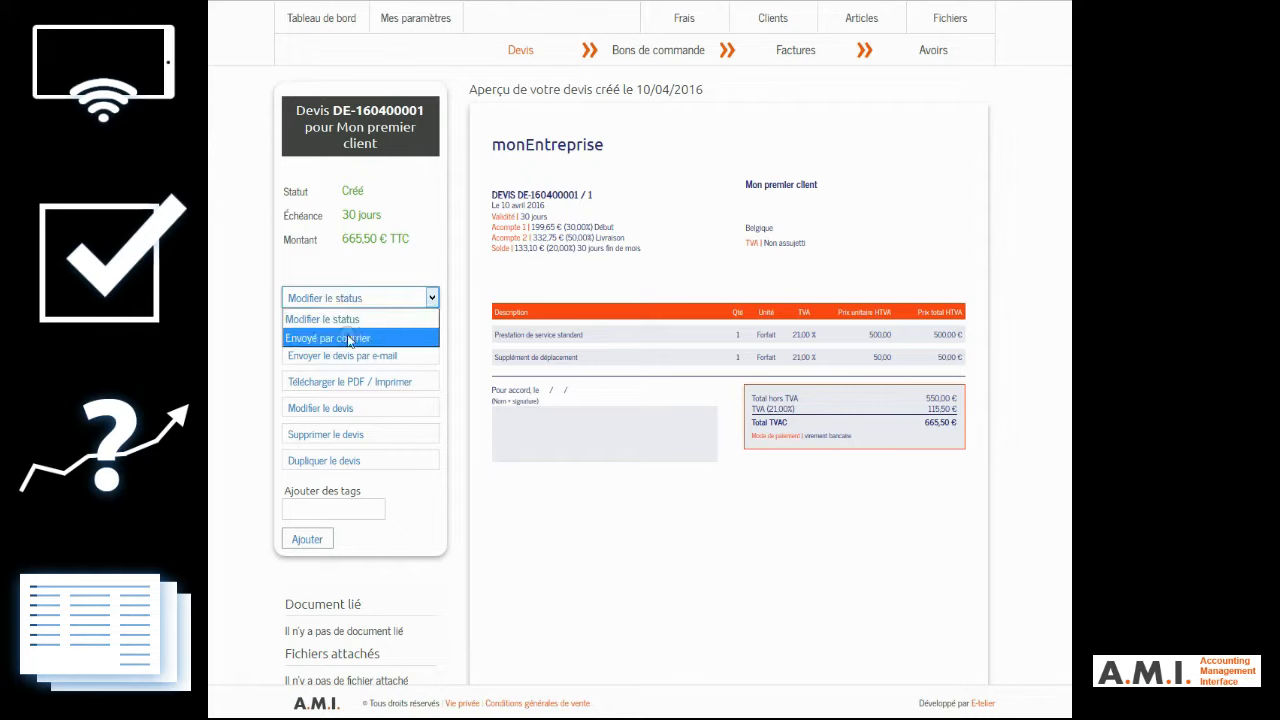
{"action": "left_click", "coordinate": [431, 266]}
{"action": "left_click", "coordinate": [368, 356]}
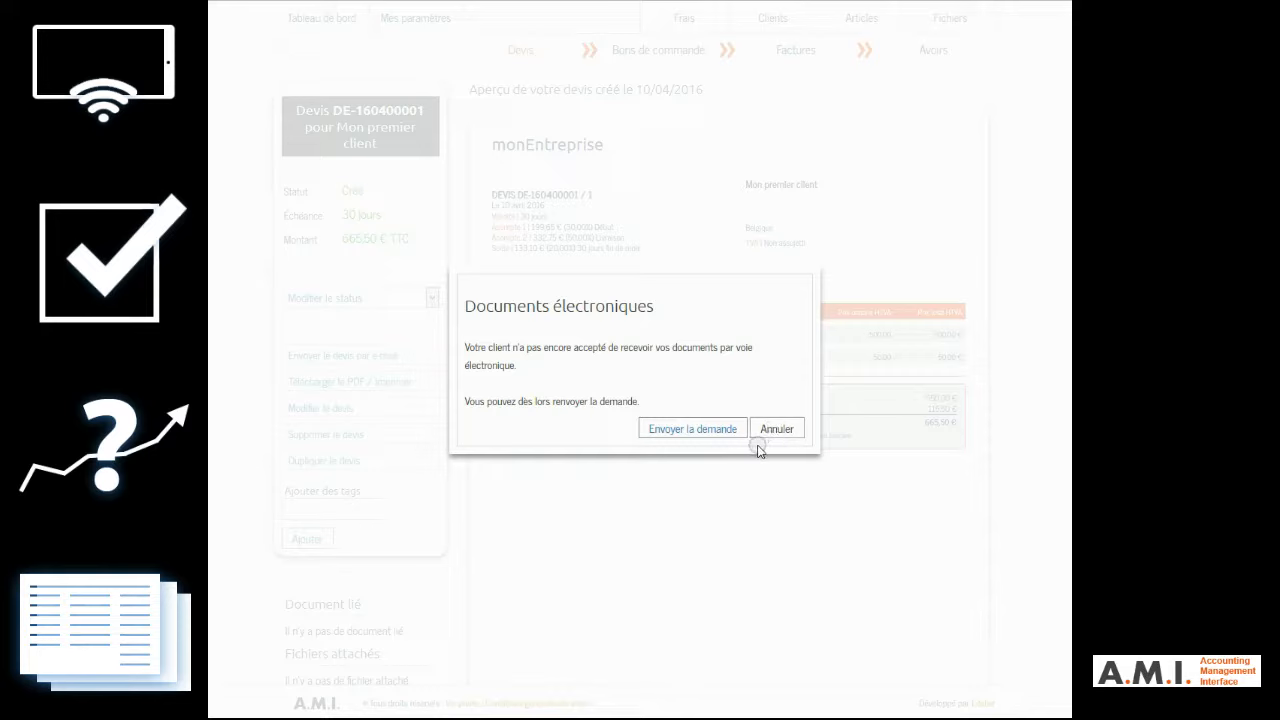
{"action": "left_click", "coordinate": [696, 440]}
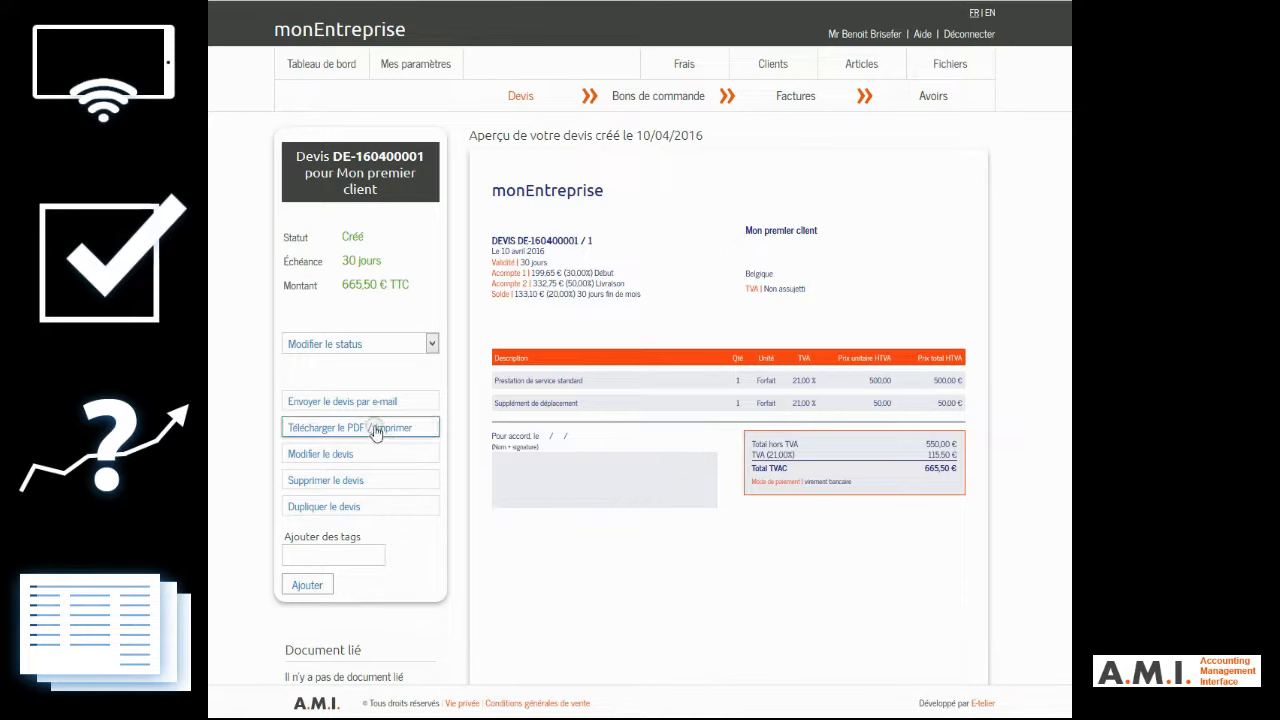
Step: Mark the quote as "Envoyé par courrier", and reopen it from the quotes list to mark it as "Signé"
{"action": "left_click", "coordinate": [340, 350]}
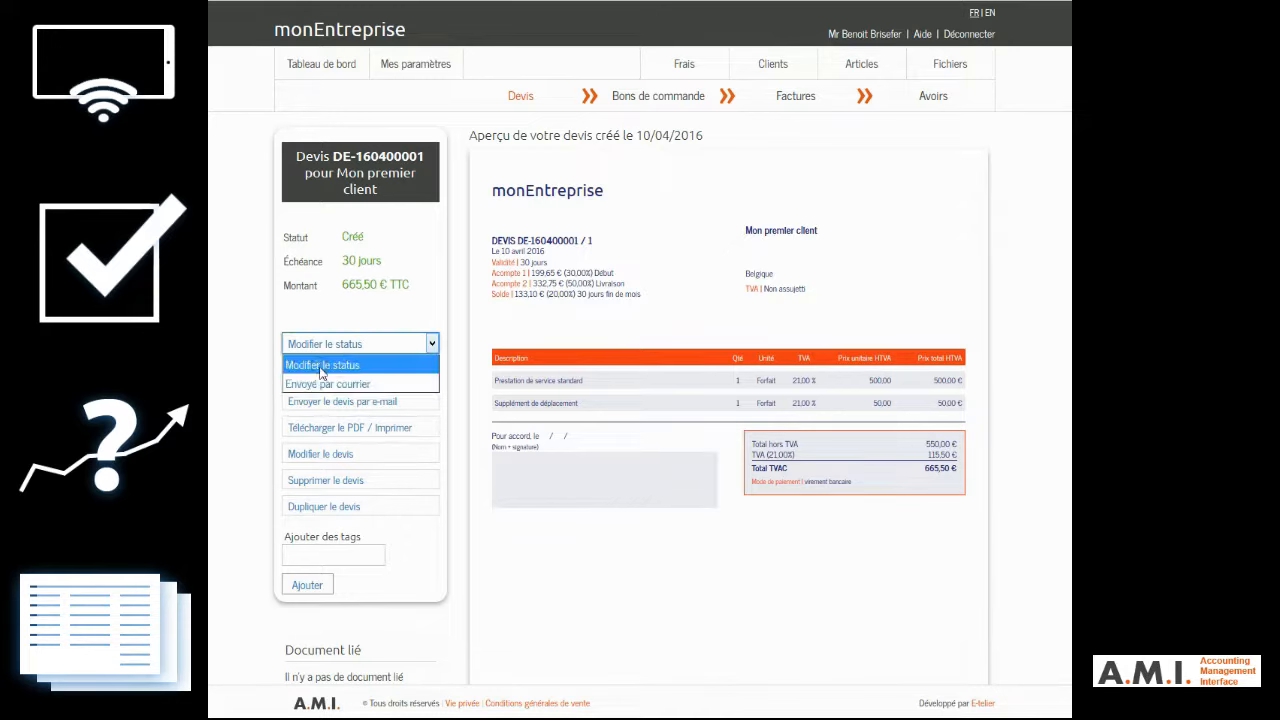
{"action": "left_click", "coordinate": [316, 384]}
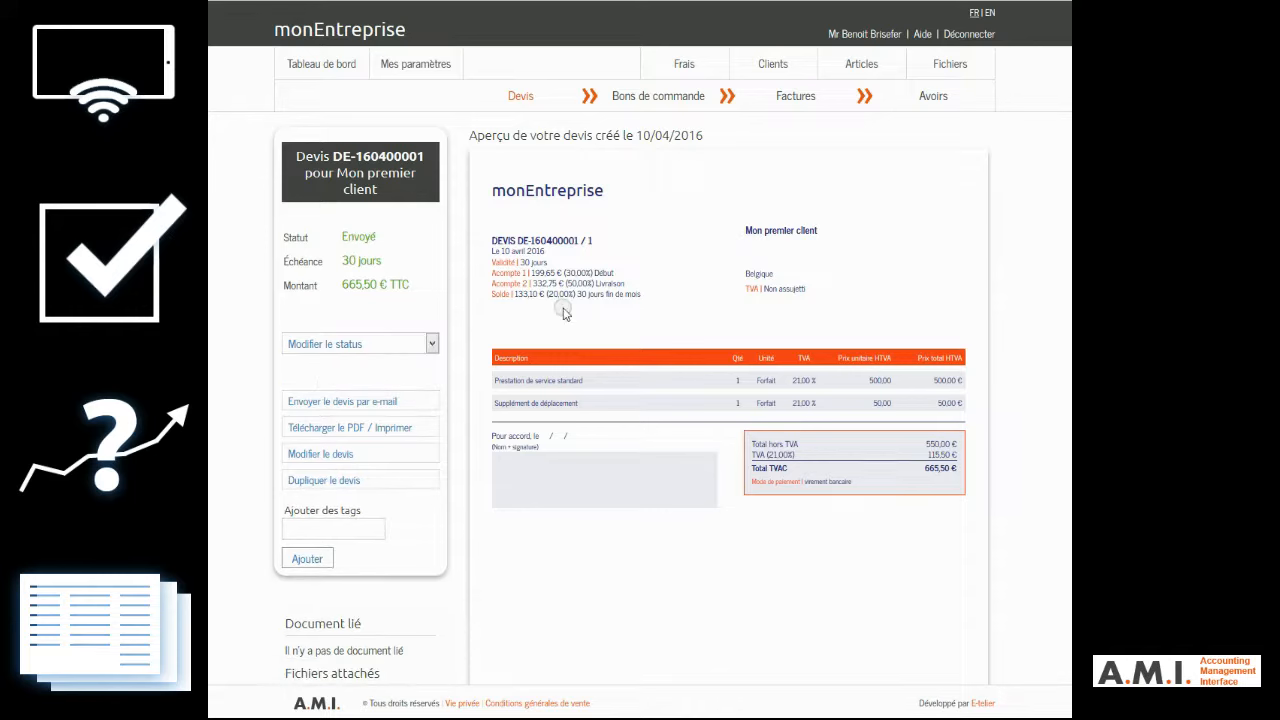
{"action": "left_click", "coordinate": [528, 95]}
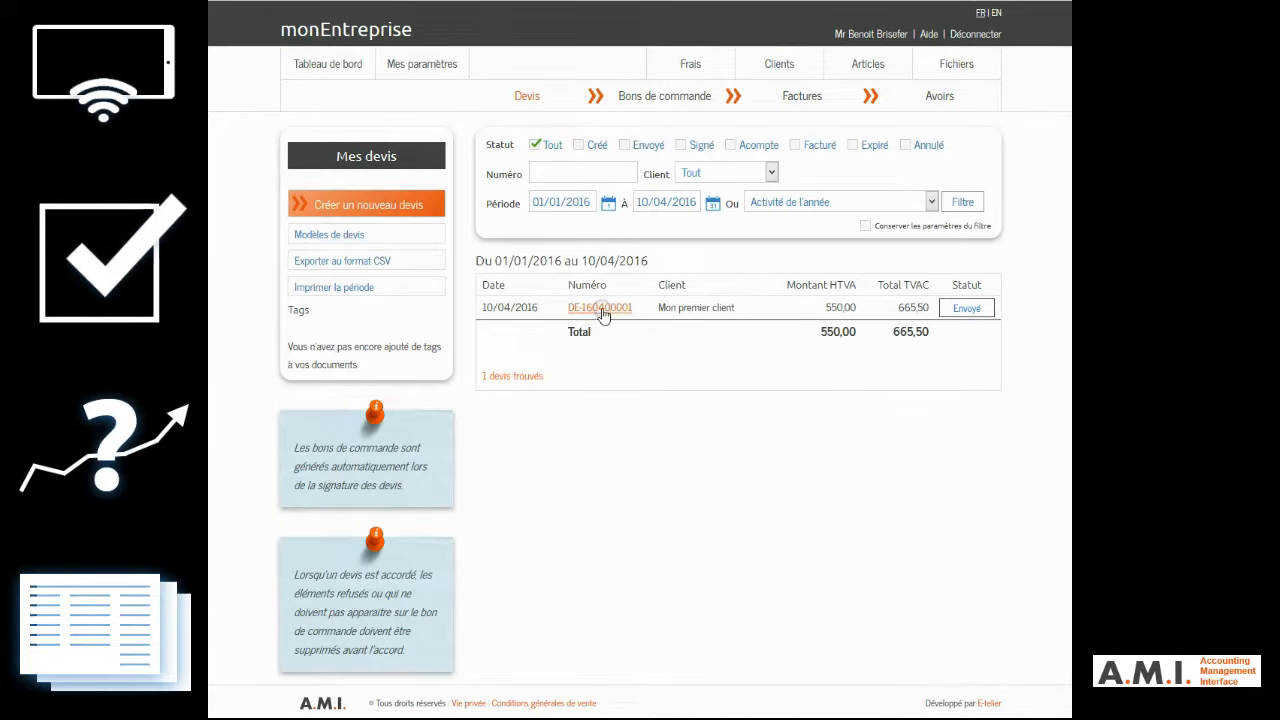
{"action": "mouse_move", "coordinate": [603, 314]}
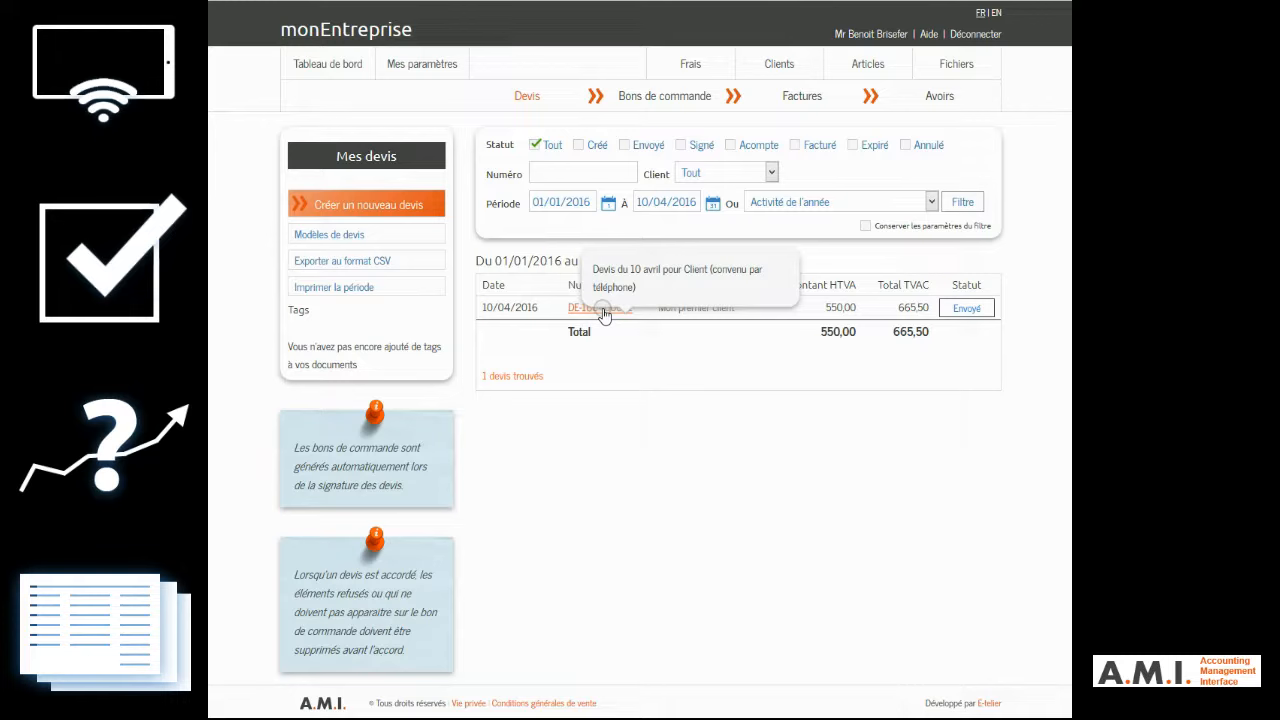
{"action": "left_click", "coordinate": [576, 311]}
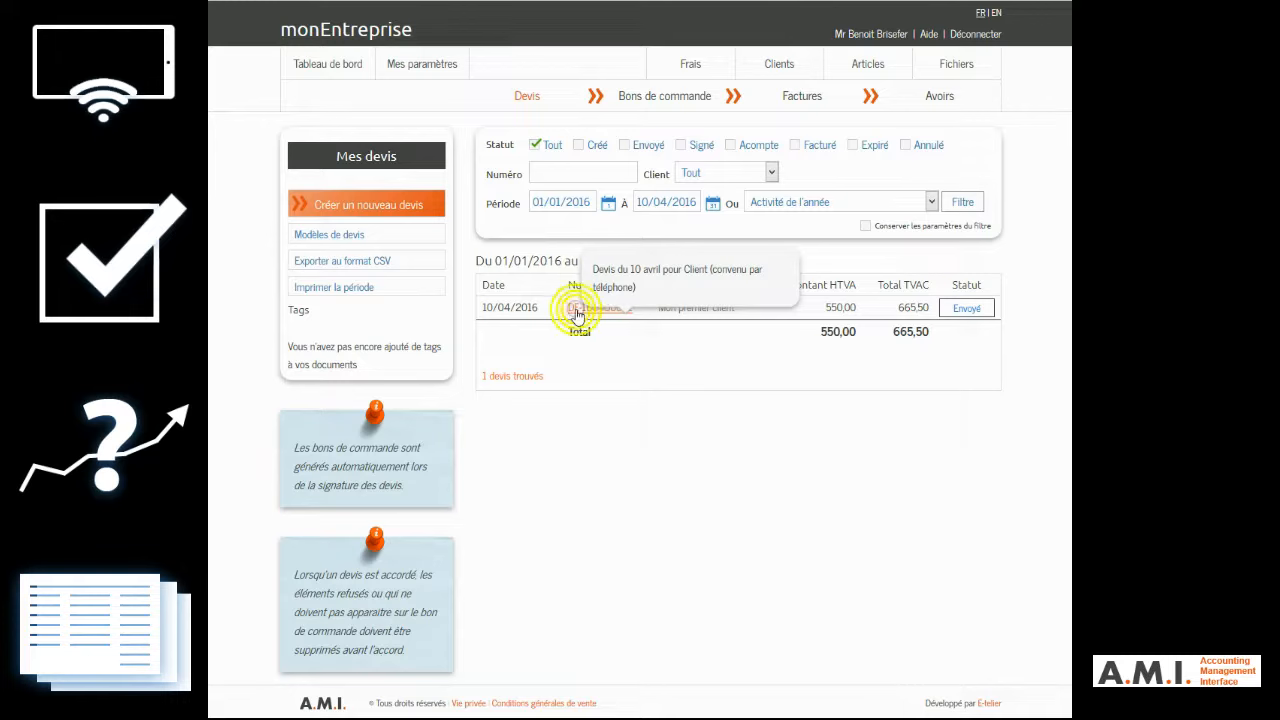
{"action": "left_click", "coordinate": [370, 343]}
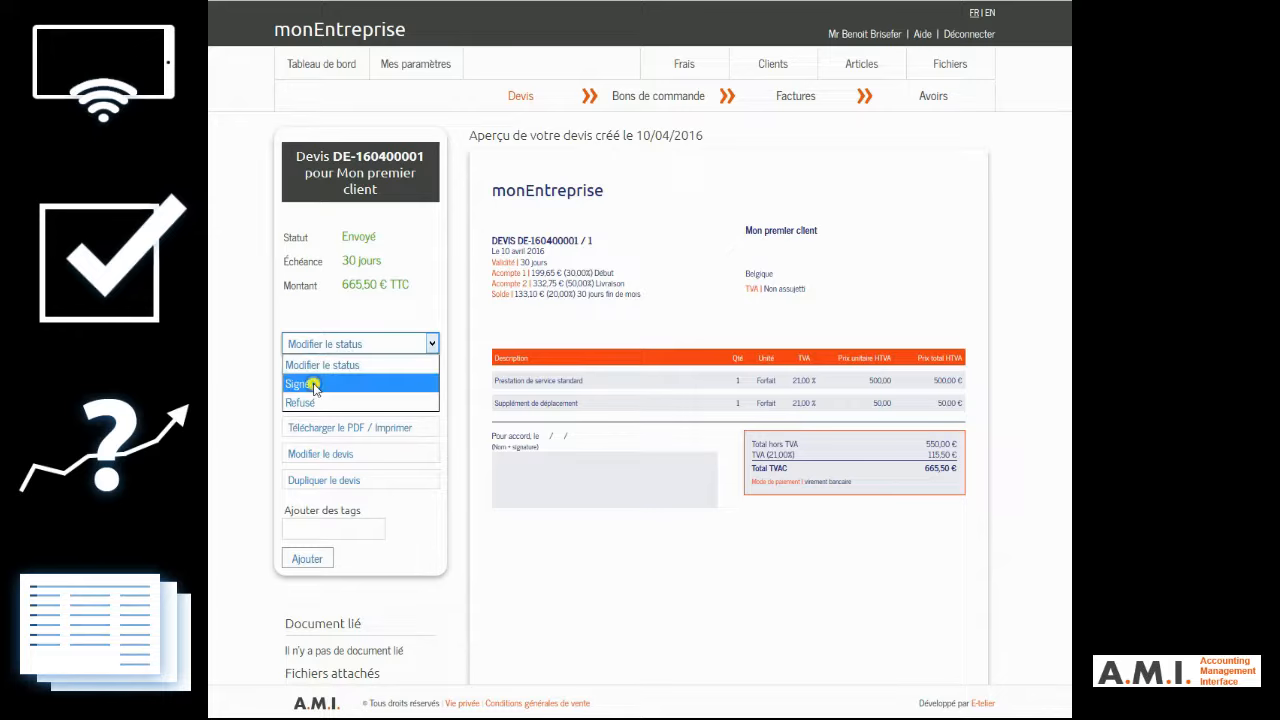
{"action": "left_click", "coordinate": [300, 384]}
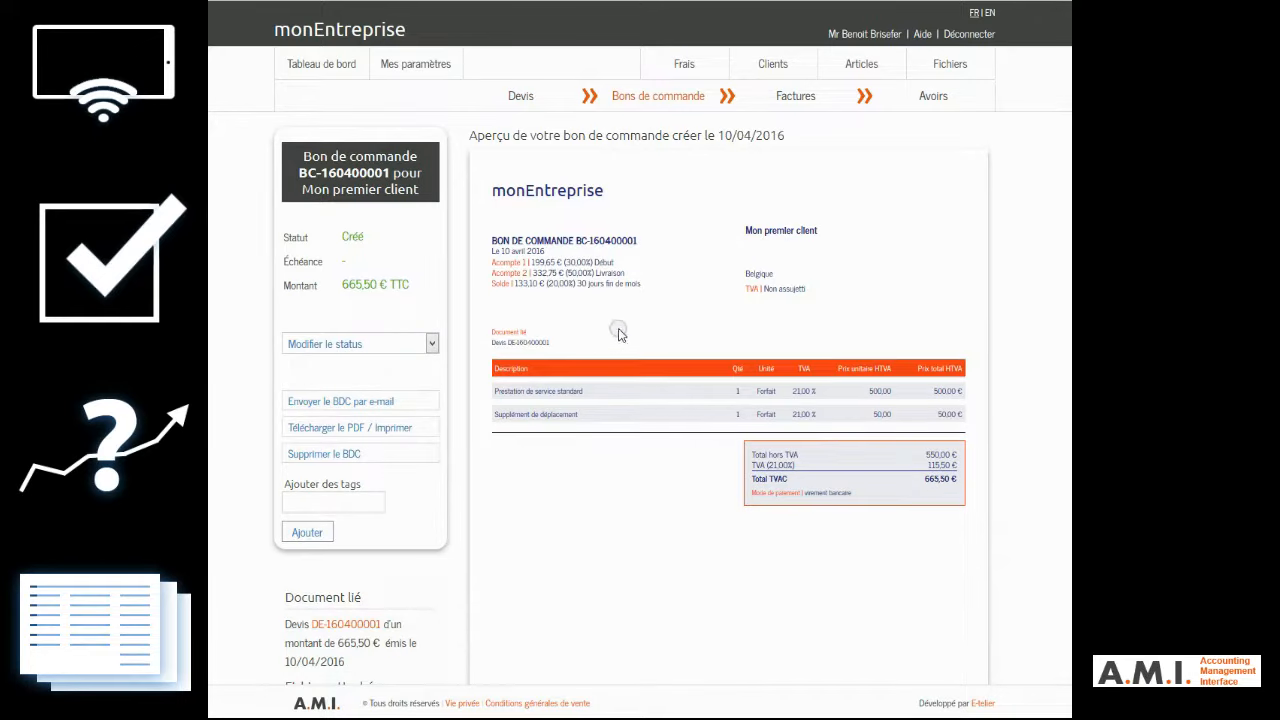
Step: Open the purchase order for "Mon premier client" from the purchase orders list and set its status to "Envoyé"
{"action": "left_click", "coordinate": [655, 100]}
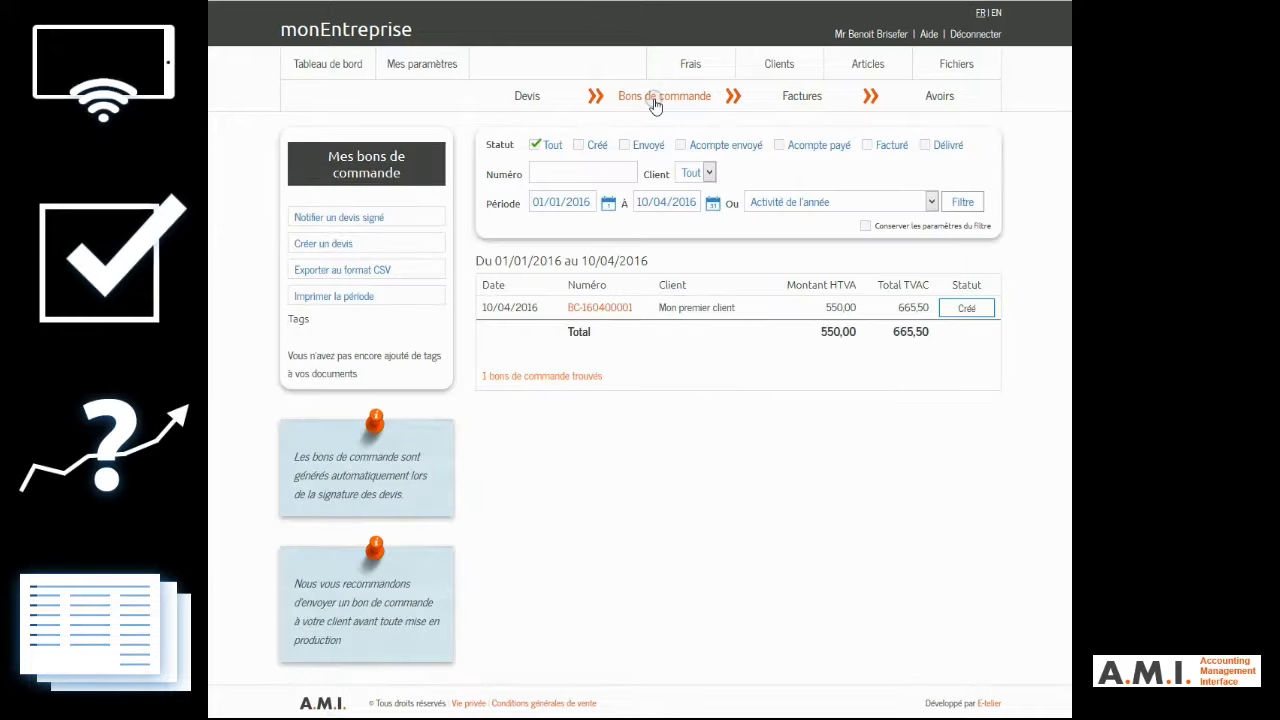
{"action": "left_click", "coordinate": [599, 307]}
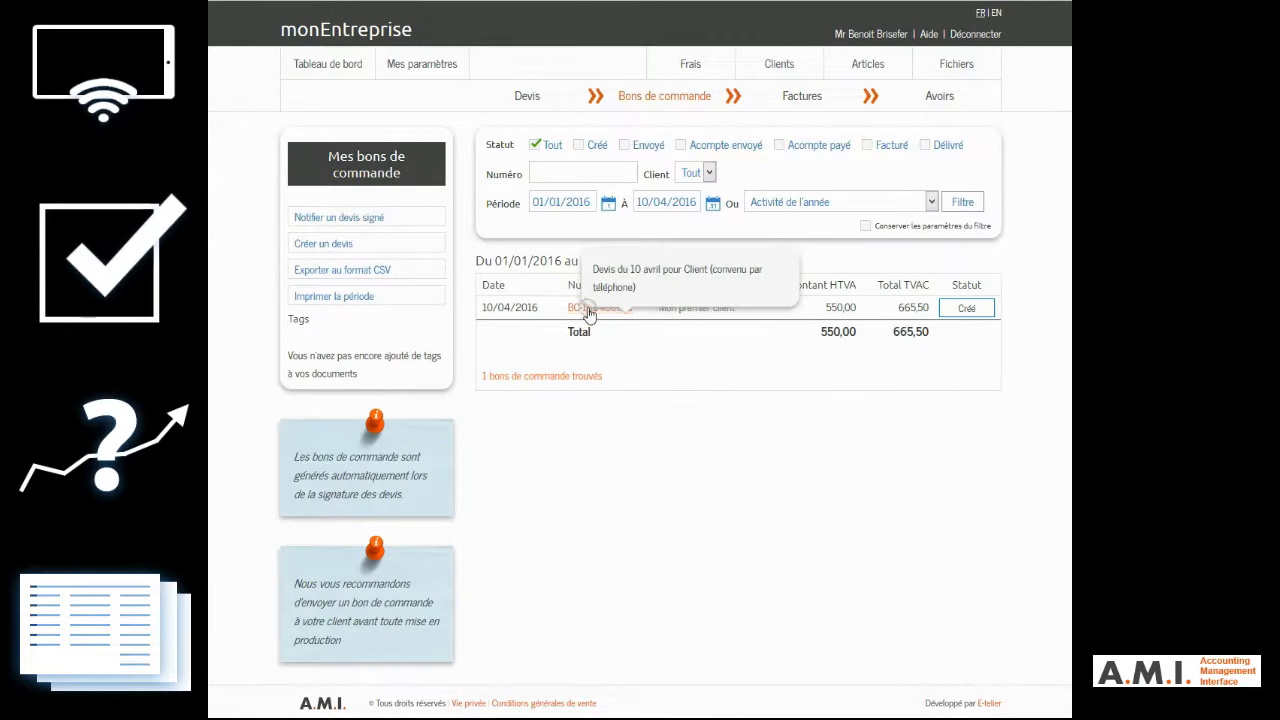
{"action": "left_click", "coordinate": [585, 309]}
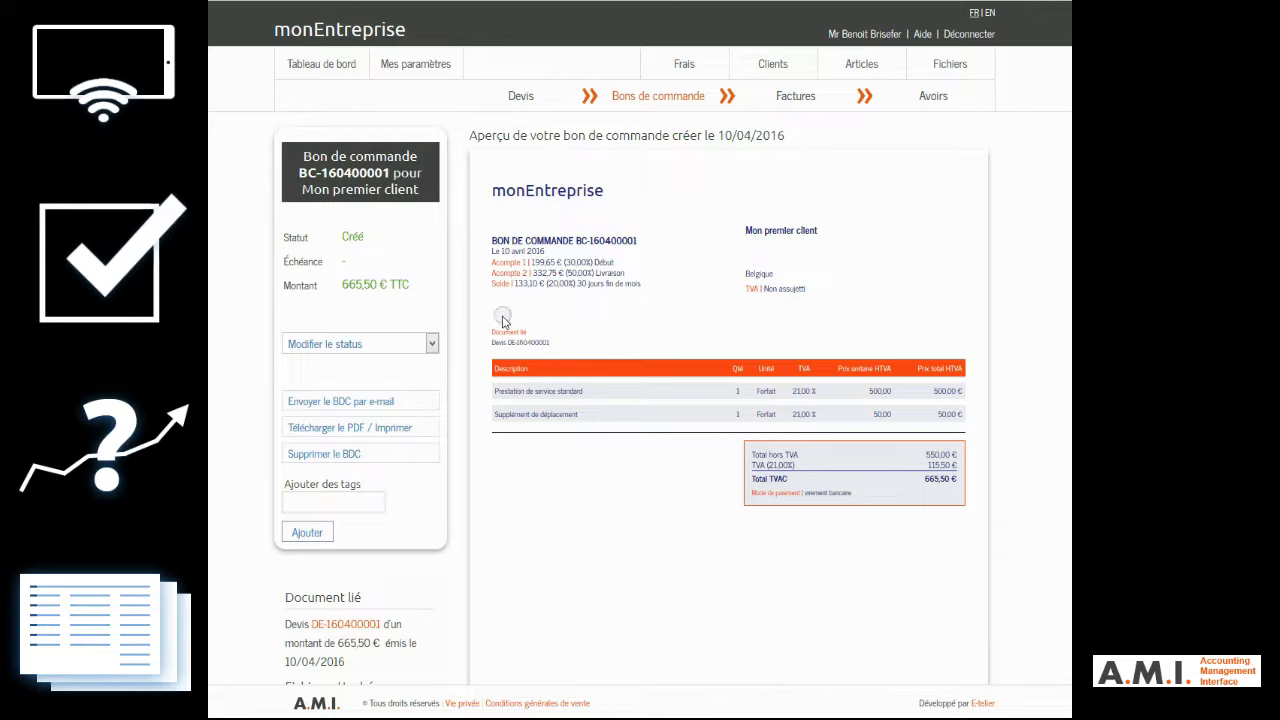
{"action": "left_click", "coordinate": [377, 345]}
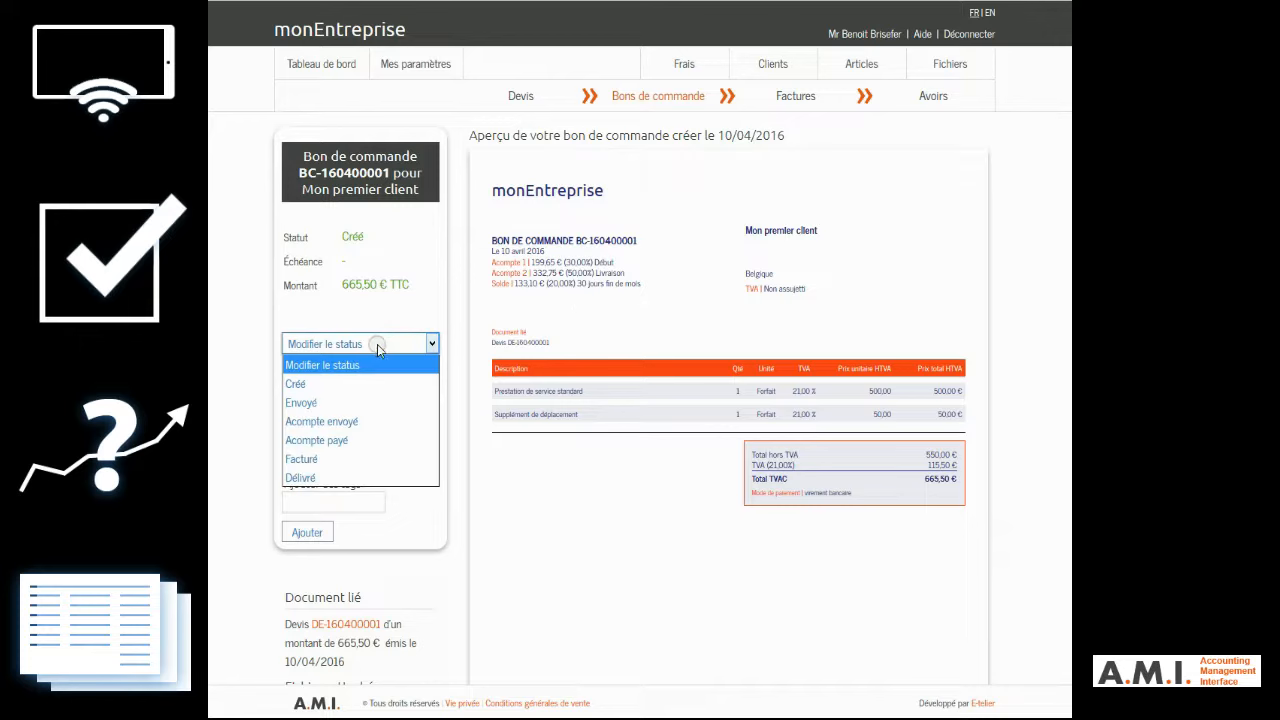
{"action": "left_click", "coordinate": [334, 385]}
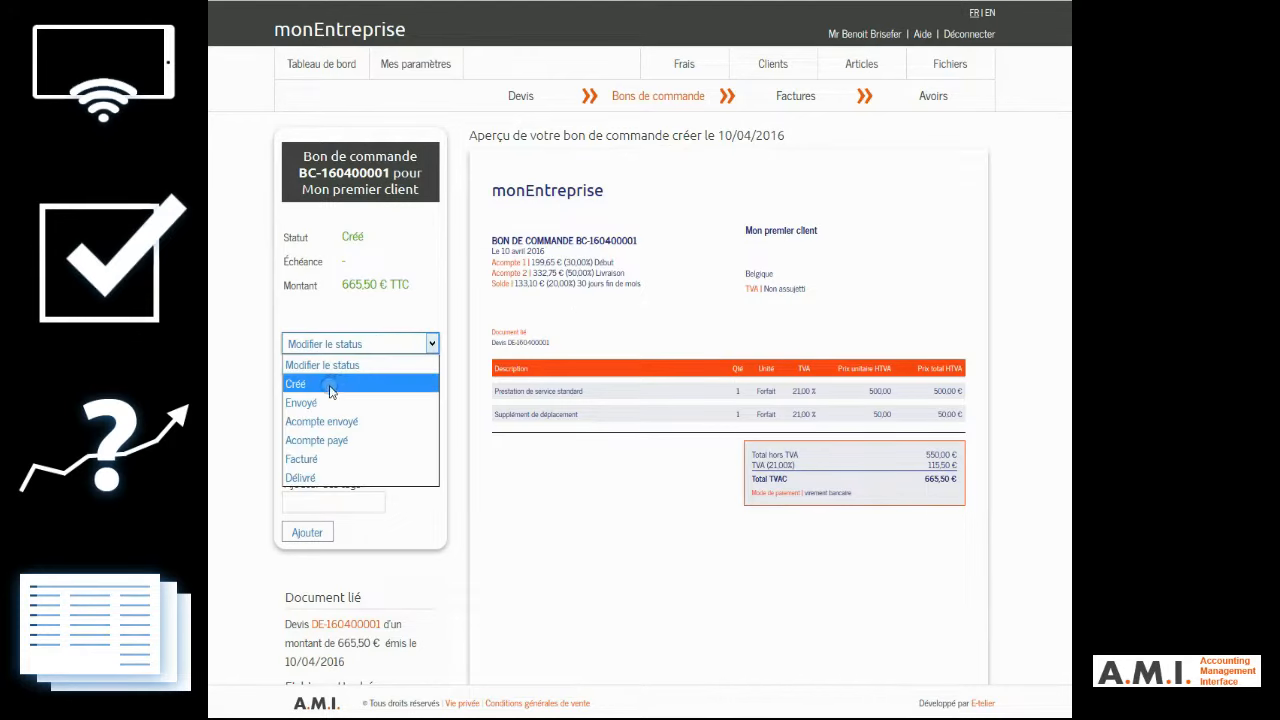
{"action": "left_click", "coordinate": [337, 345]}
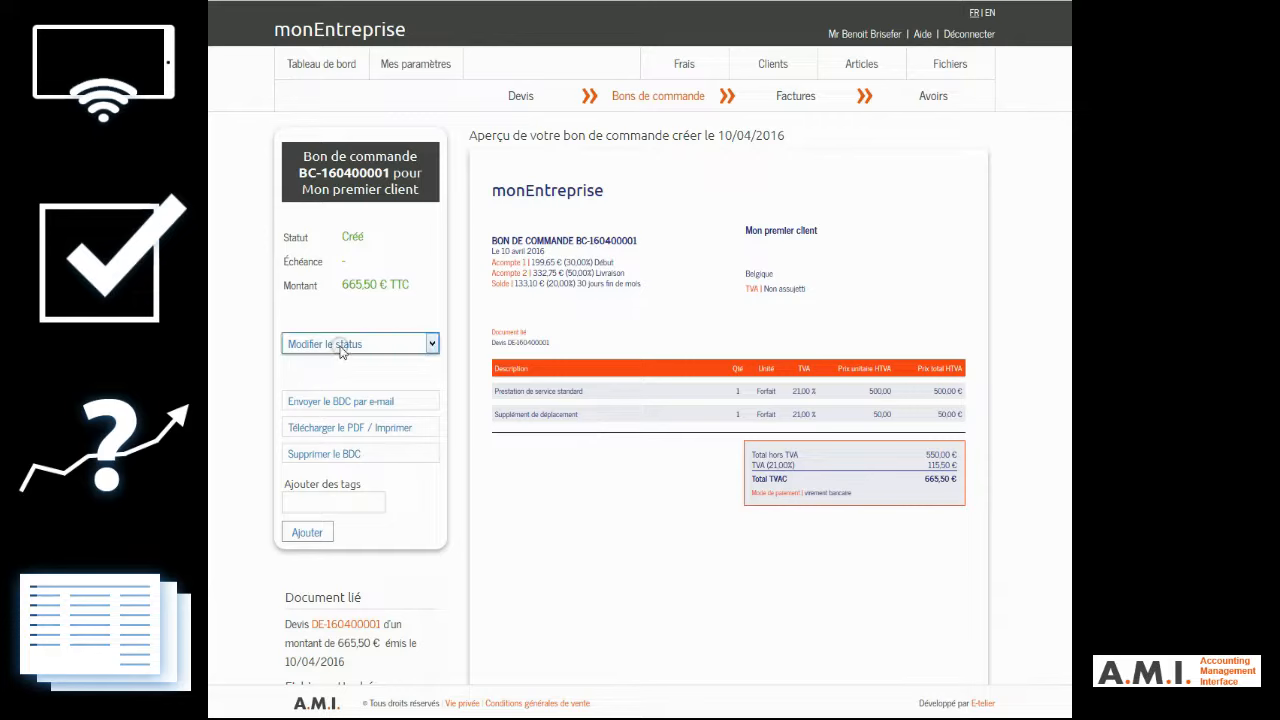
{"action": "left_click", "coordinate": [310, 404]}
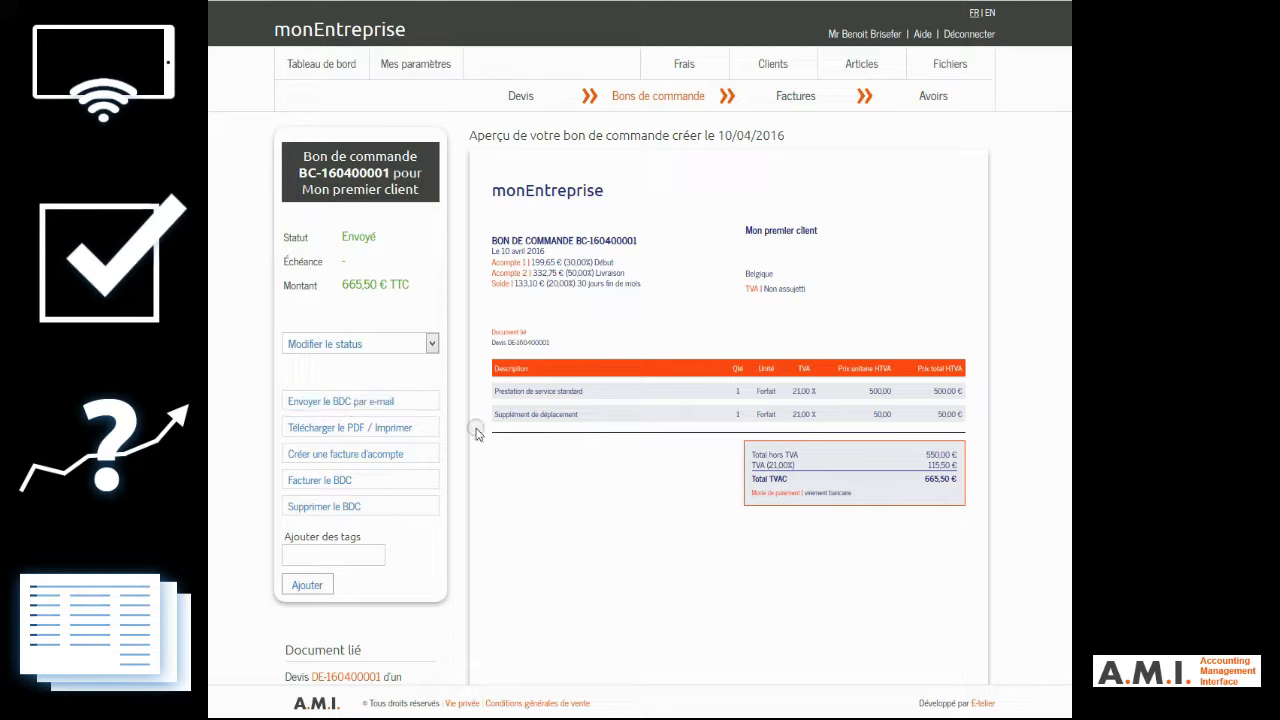
Step: View the deposit invoice form and cancel it, and start an invoice for the whole purchase order instead
{"action": "left_click", "coordinate": [390, 457]}
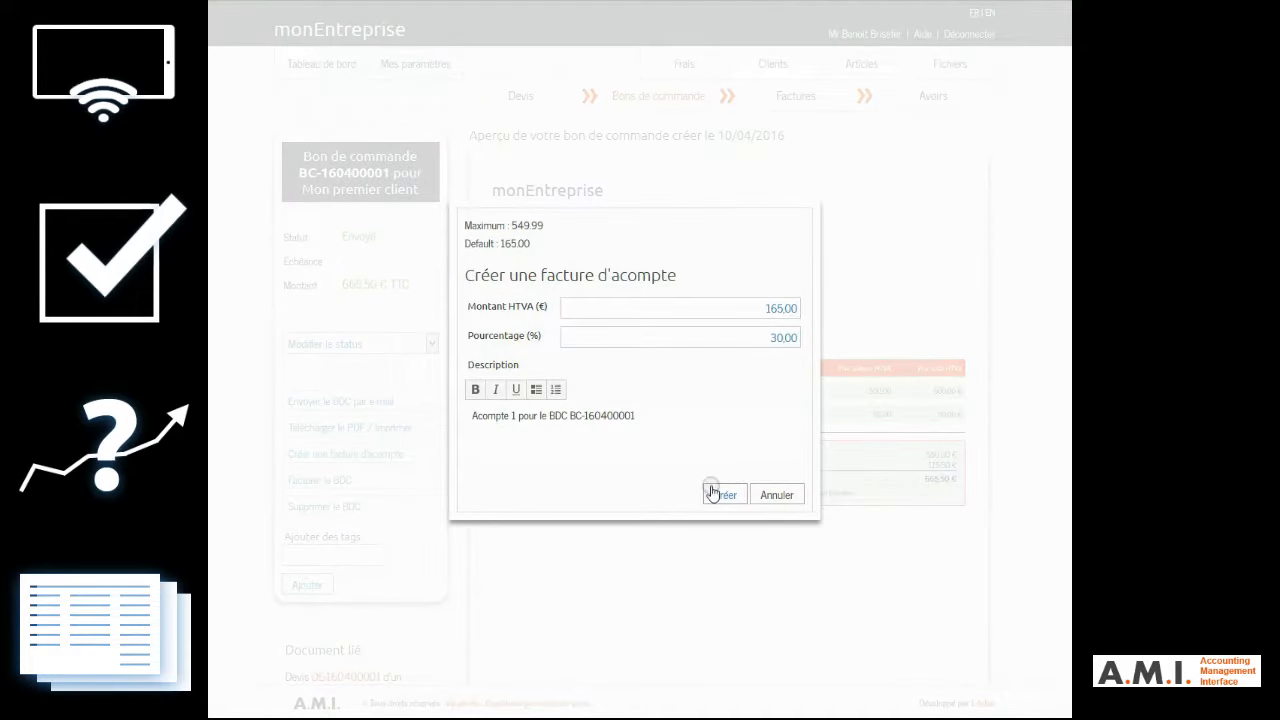
{"action": "left_click", "coordinate": [777, 496]}
{"action": "left_click", "coordinate": [399, 490]}
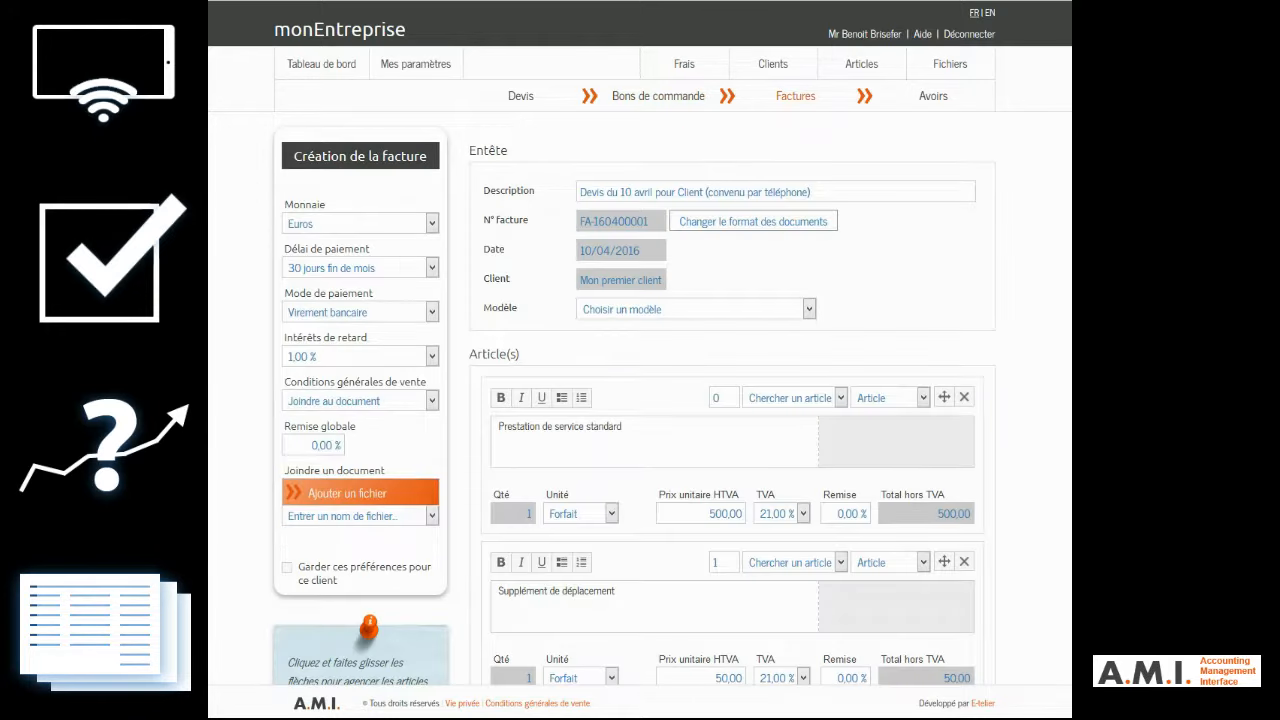
Step: Enter the client's reference number after "Vos références :" in the invoice's general remarks and create the invoice
{"action": "scroll", "coordinate": [869, 397], "scroll_direction": "down", "scroll_amount": 3}
{"action": "scroll", "coordinate": [878, 480], "scroll_direction": "down", "scroll_amount": 2}
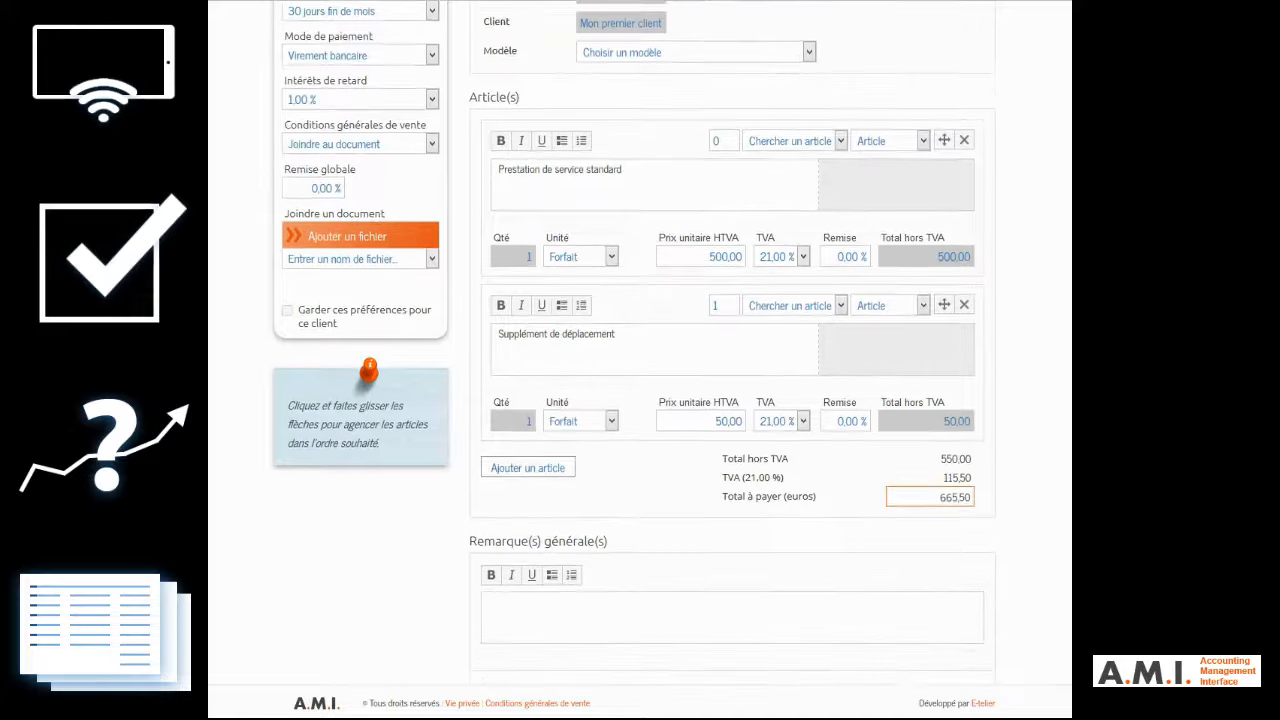
{"action": "left_click", "coordinate": [730, 587]}
{"action": "type", "text": "Vos références : P0562458/3"}
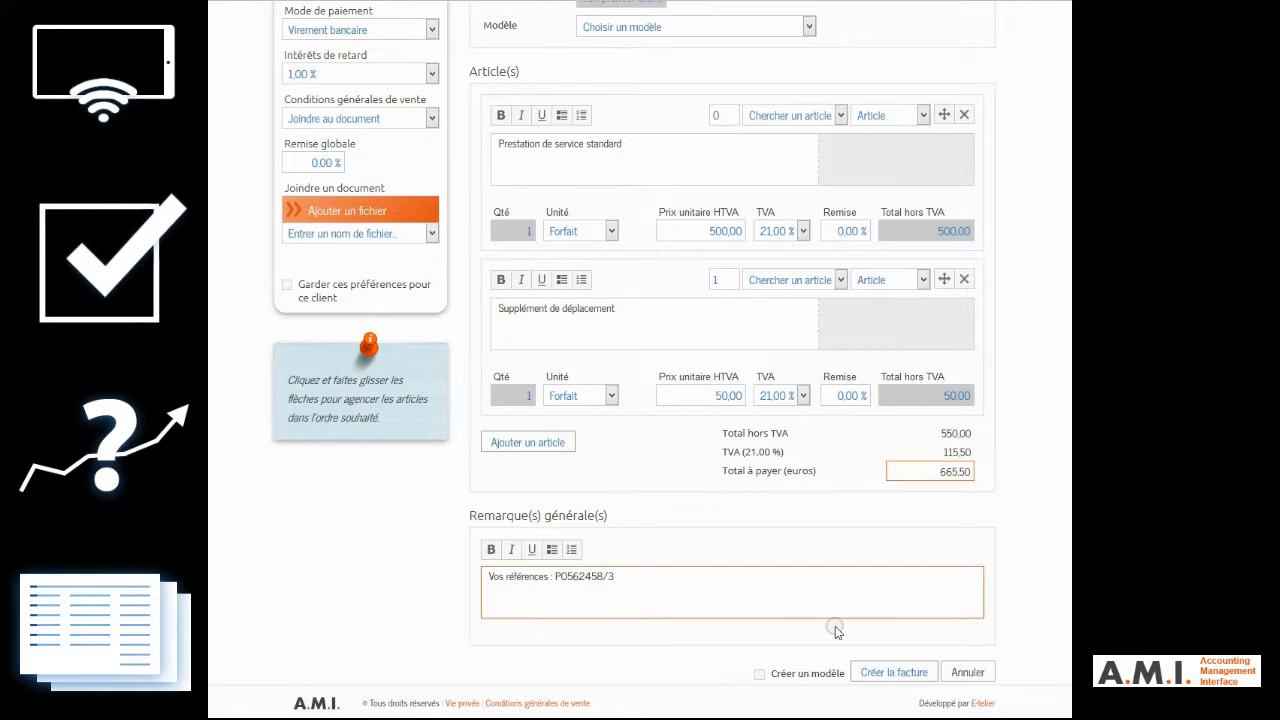
{"action": "left_click", "coordinate": [885, 672]}
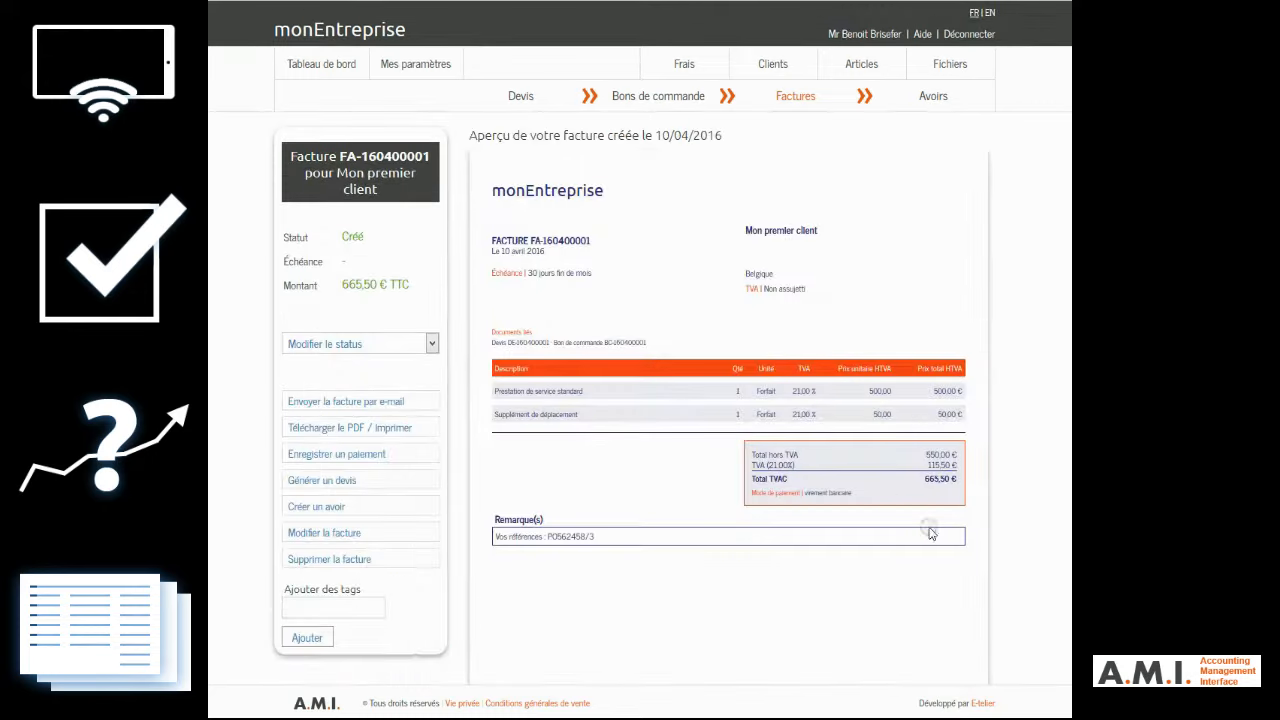
Step: Review the created invoice, reopen it from the invoices list, and mark it as "Envoyé"
{"action": "scroll", "coordinate": [717, 232], "scroll_direction": "down", "scroll_amount": 3}
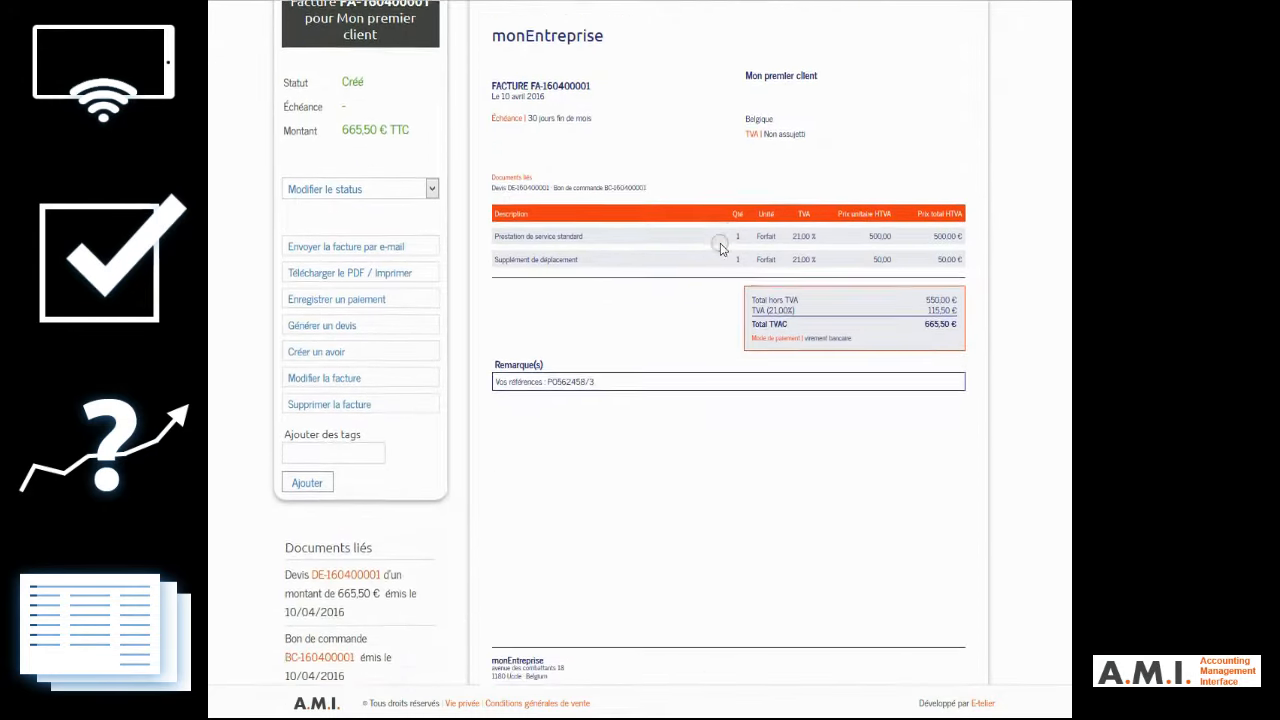
{"action": "scroll", "coordinate": [720, 250], "scroll_direction": "up", "scroll_amount": 3}
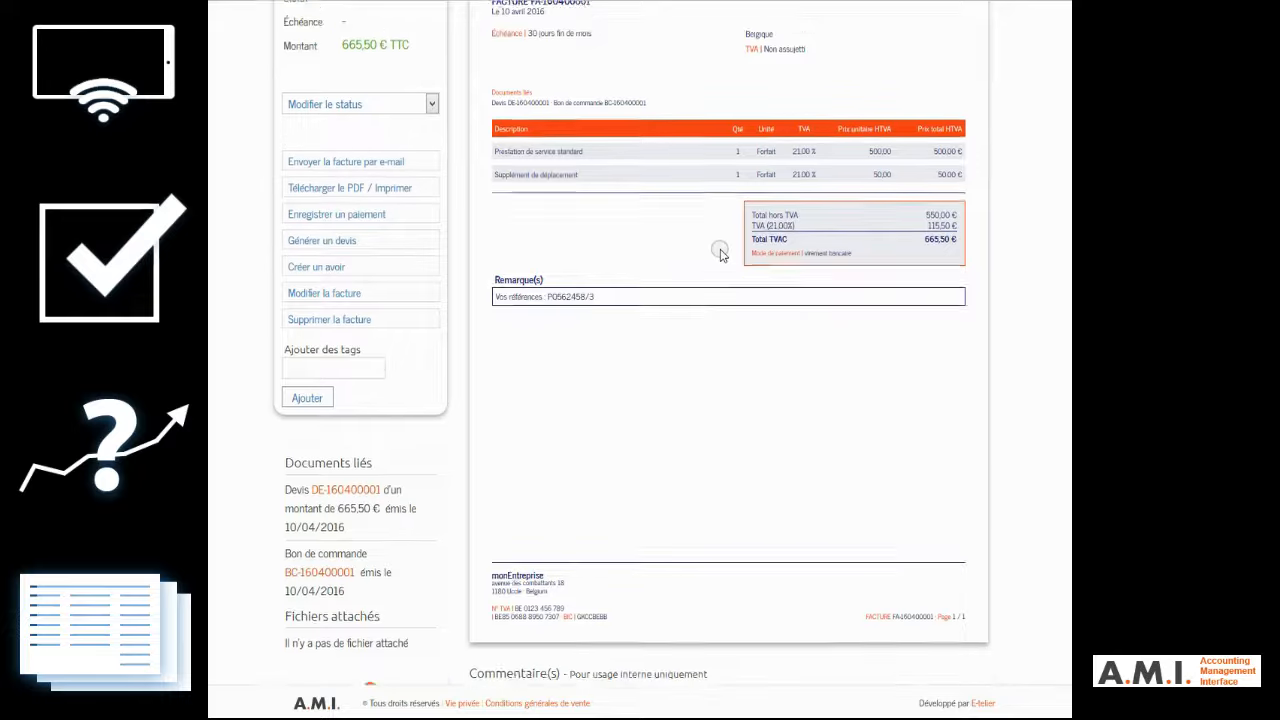
{"action": "left_click", "coordinate": [797, 96]}
{"action": "left_click", "coordinate": [592, 309]}
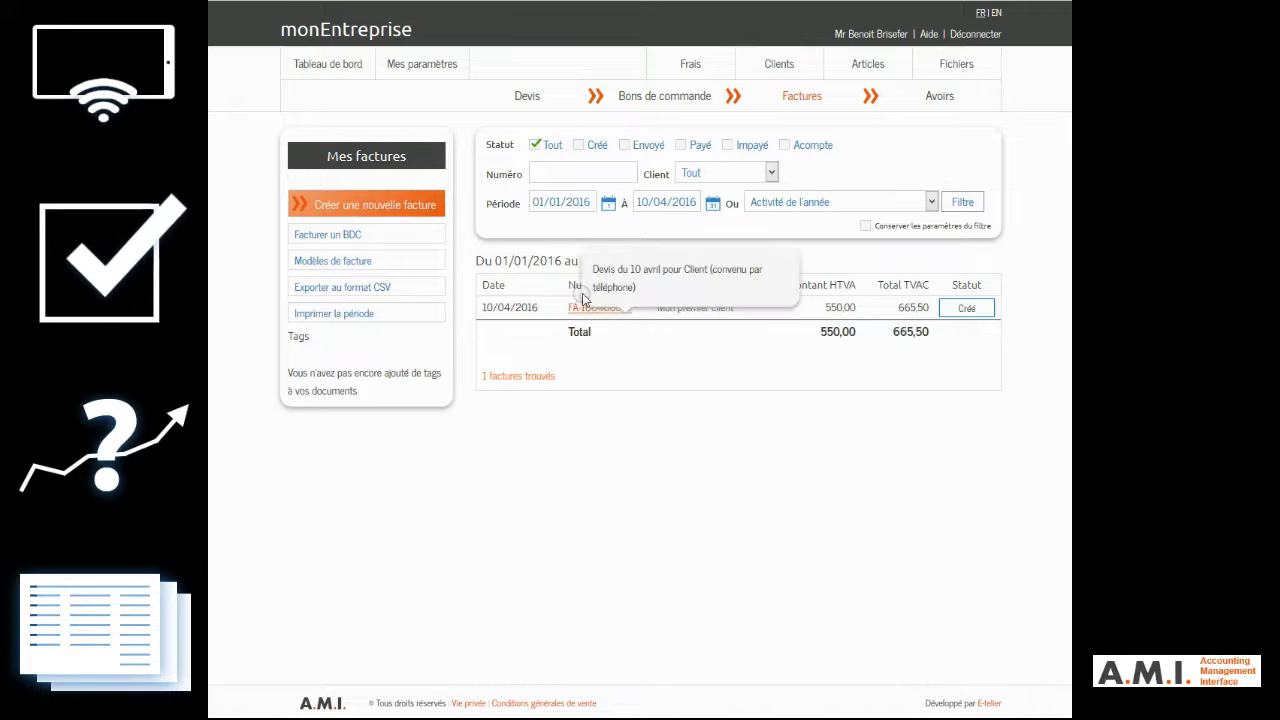
{"action": "left_click", "coordinate": [592, 307]}
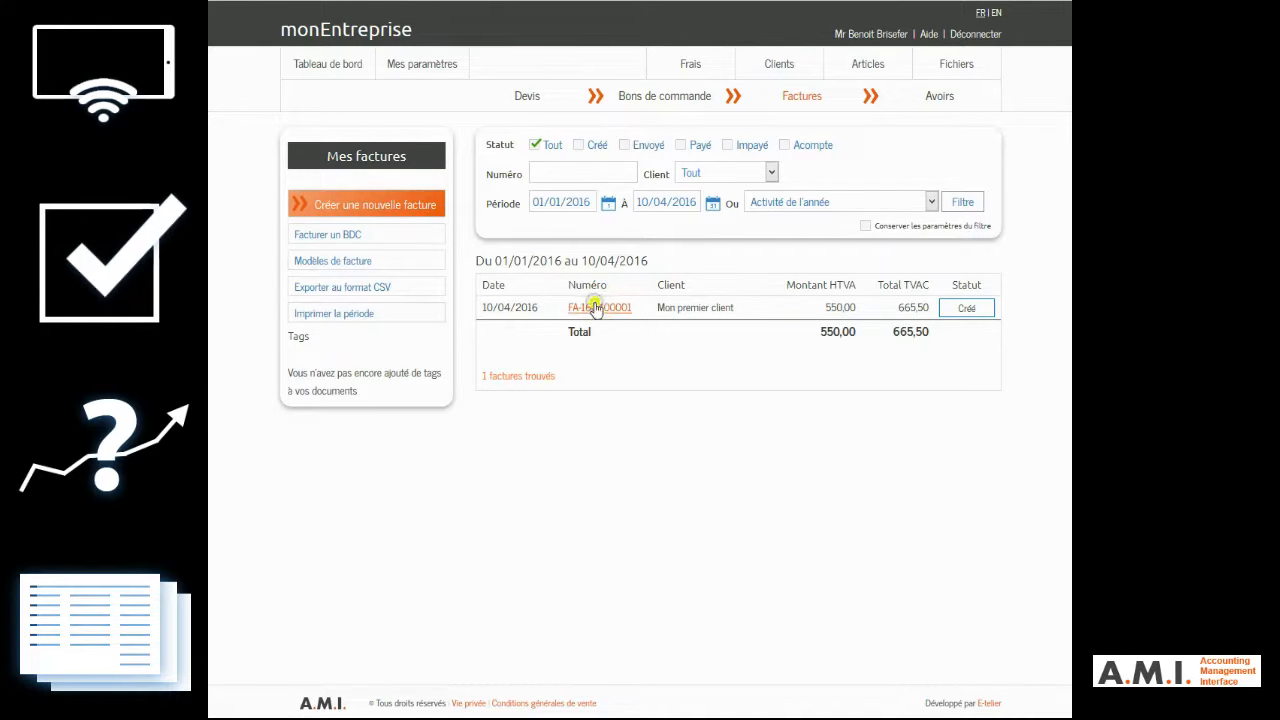
{"action": "left_click", "coordinate": [365, 340]}
{"action": "left_click", "coordinate": [323, 403]}
Step: Record a full payment of 665,50 € (100 %) on the invoice, and check it in the invoices list and on the dashboard
{"action": "left_click", "coordinate": [411, 457]}
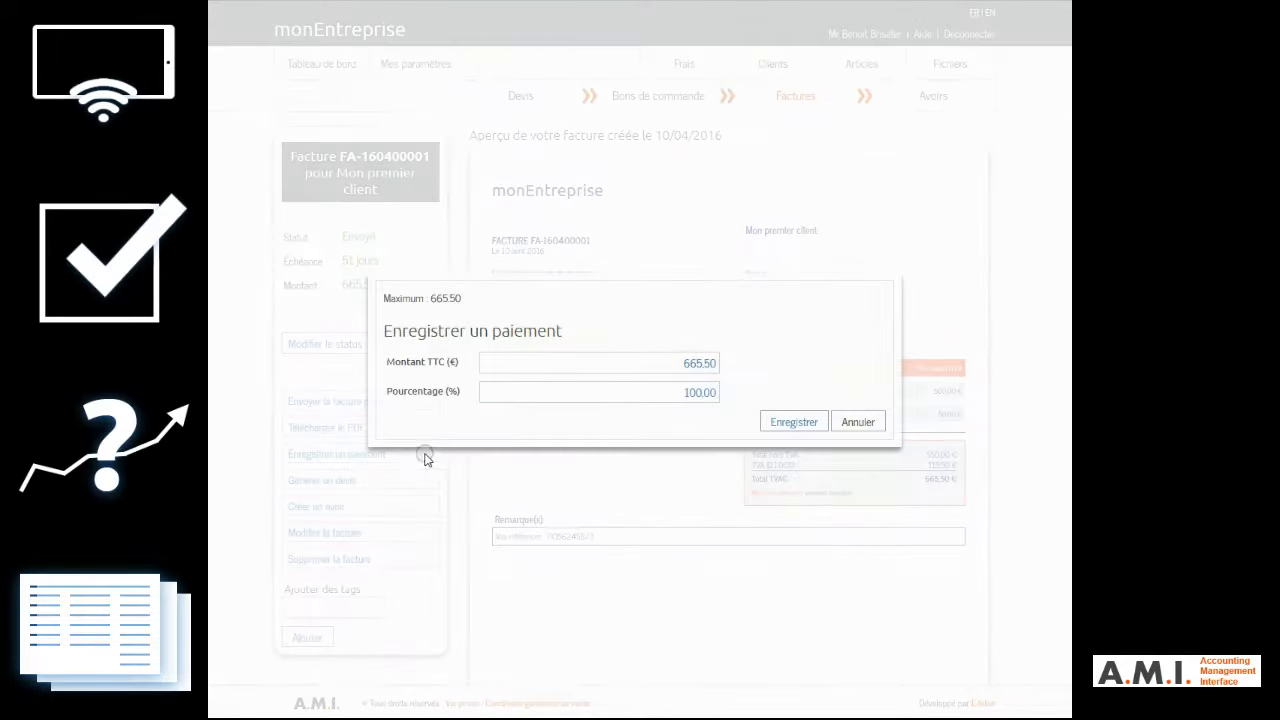
{"action": "left_click", "coordinate": [800, 424]}
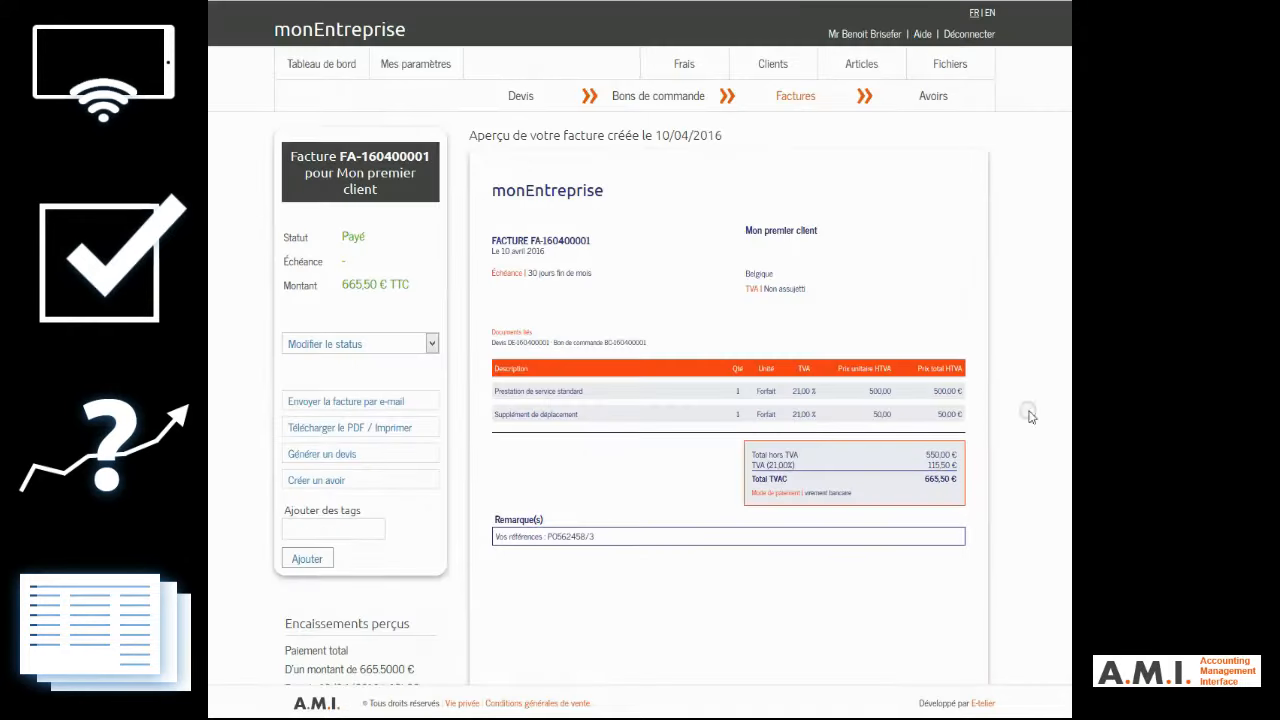
{"action": "scroll", "coordinate": [640, 400], "scroll_direction": "down", "scroll_amount": 3}
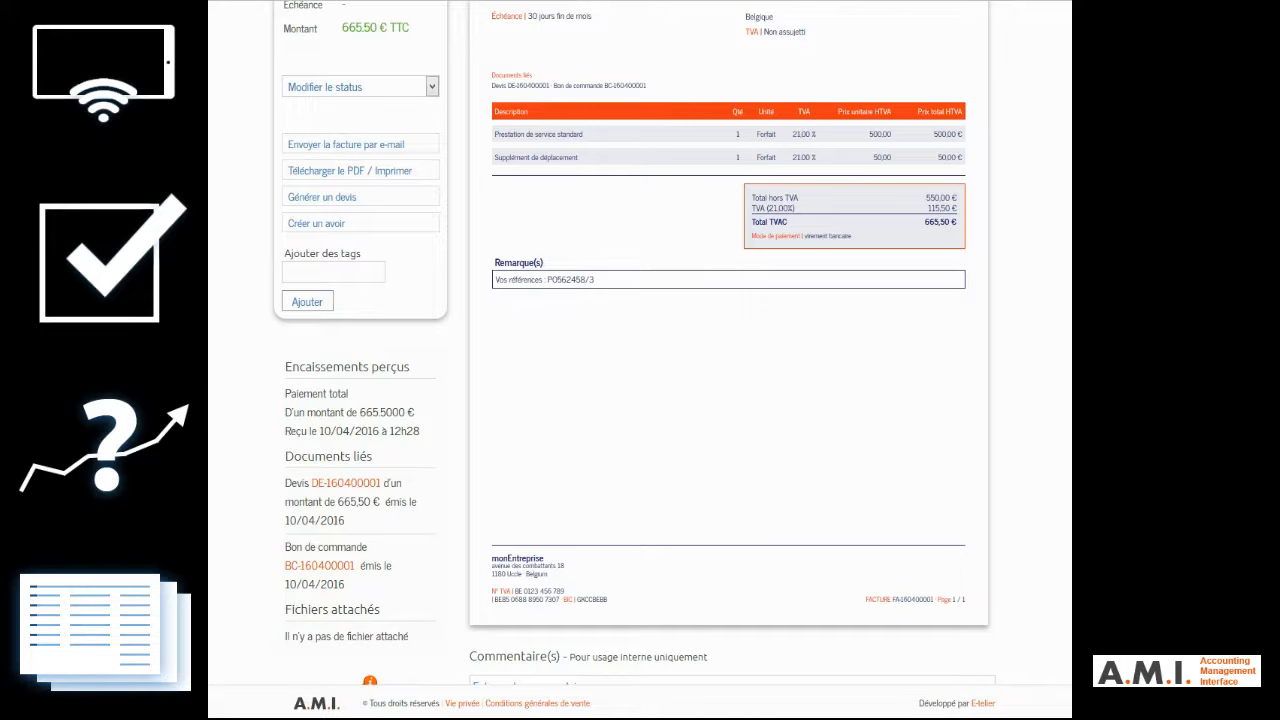
{"action": "scroll", "coordinate": [1068, 568], "scroll_direction": "up", "scroll_amount": 3}
{"action": "left_click", "coordinate": [801, 97]}
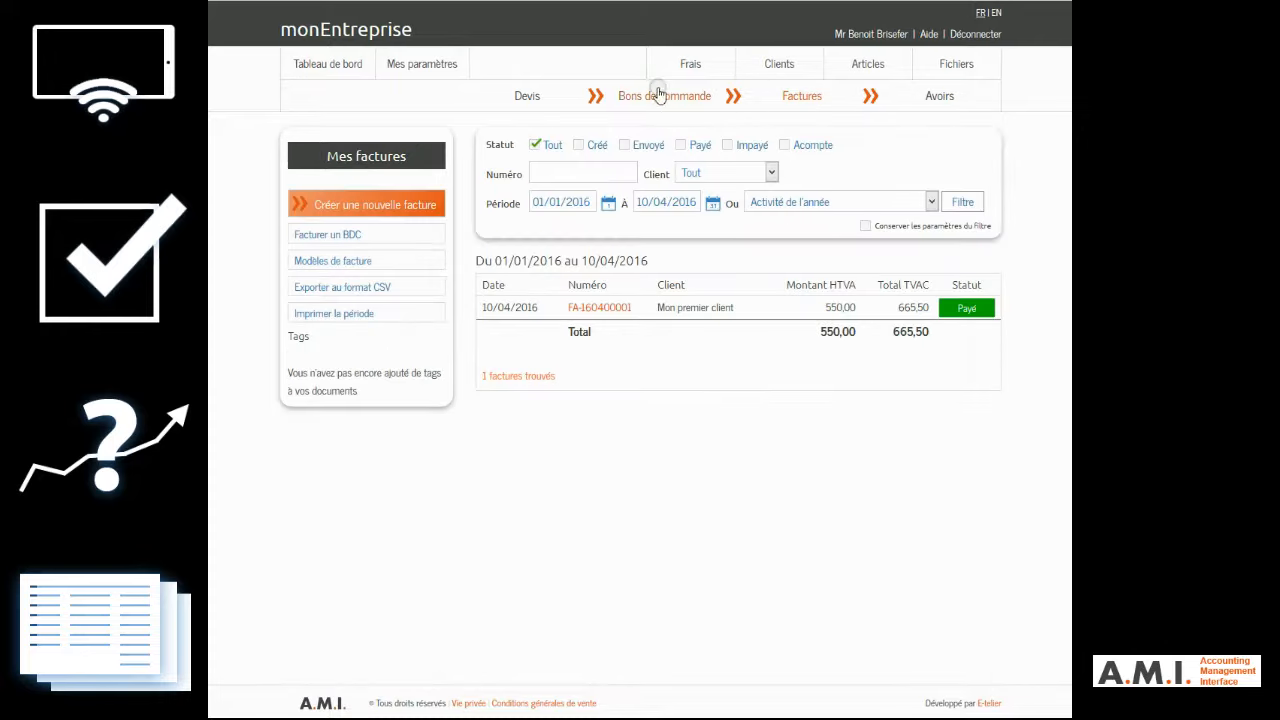
{"action": "left_click", "coordinate": [320, 66]}
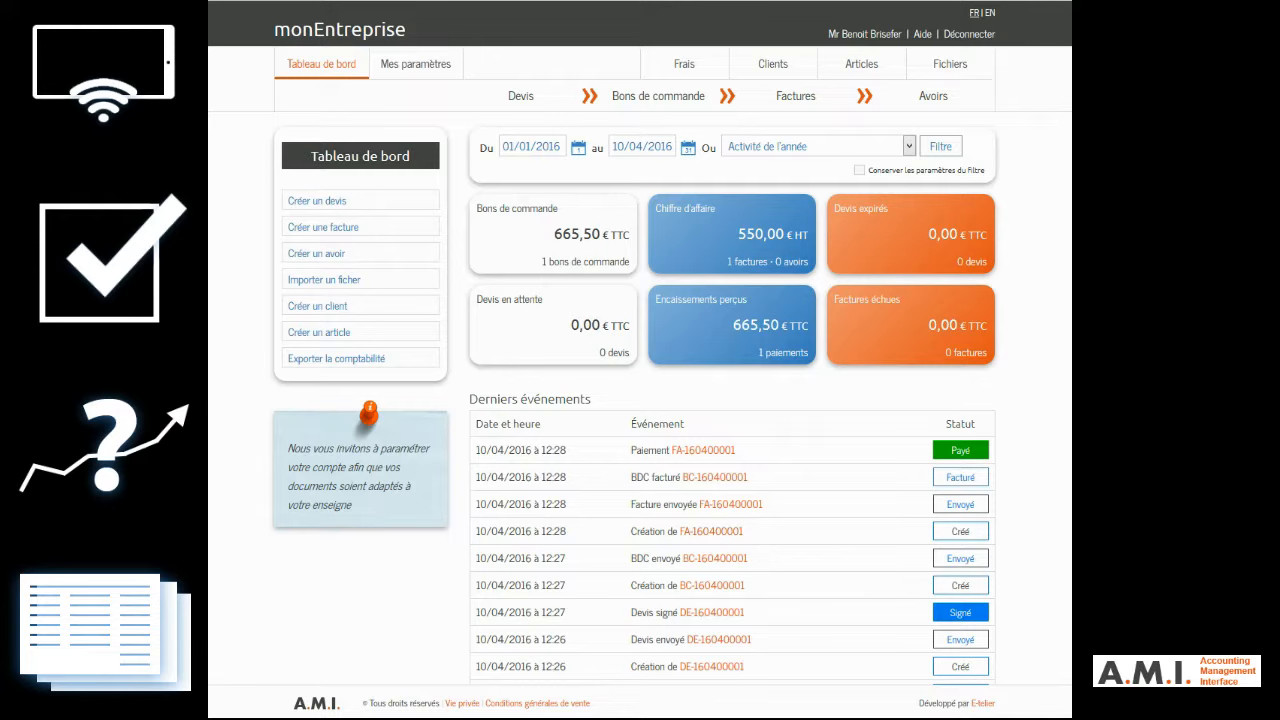
Step: Start a credit note from the paid invoice for "Mon premier client" and delete its "Prestation de service standard" line
{"action": "left_click", "coordinate": [779, 95]}
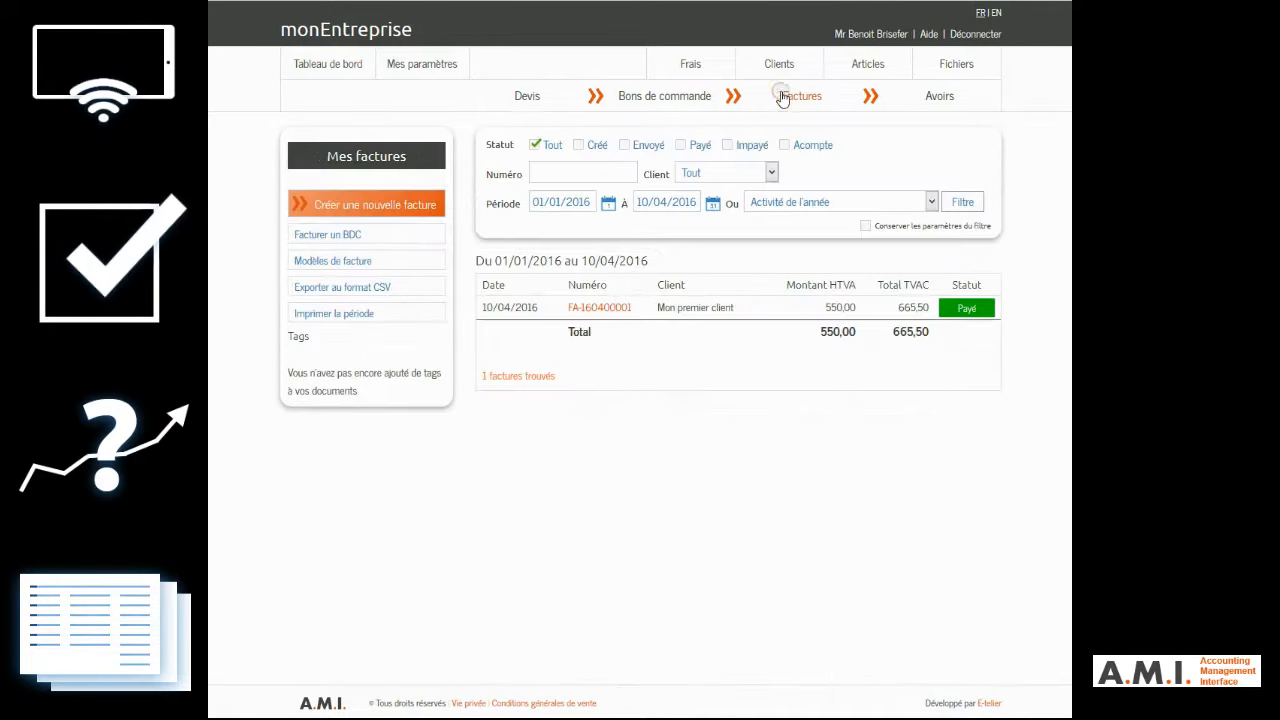
{"action": "left_click", "coordinate": [580, 310]}
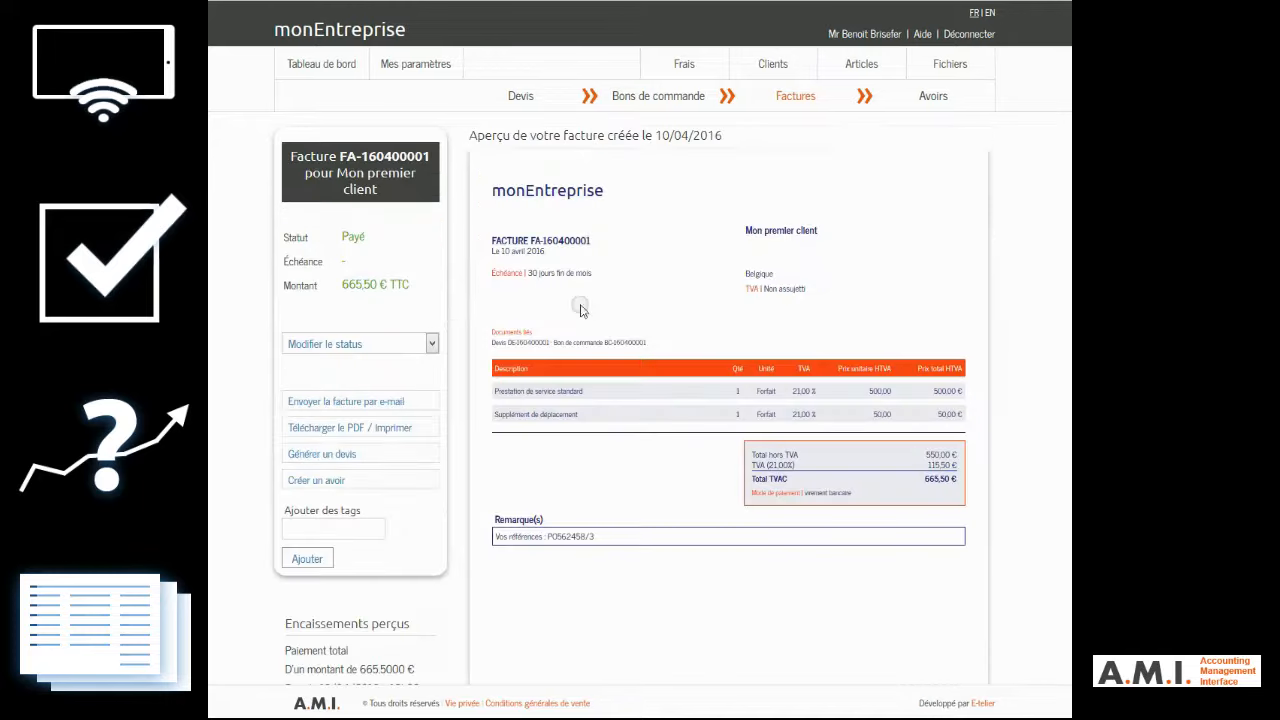
{"action": "left_click", "coordinate": [332, 483]}
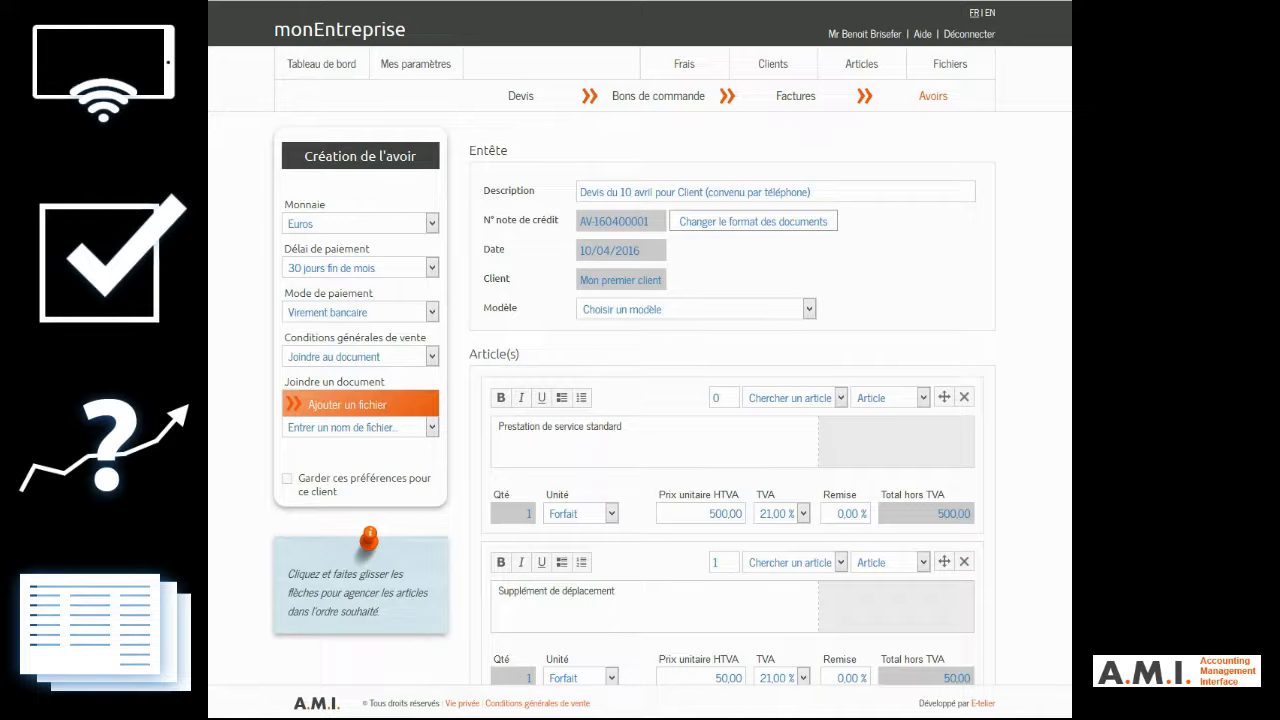
{"action": "scroll", "coordinate": [640, 400], "scroll_direction": "down", "scroll_amount": 2}
{"action": "scroll", "coordinate": [911, 310], "scroll_direction": "down", "scroll_amount": 3}
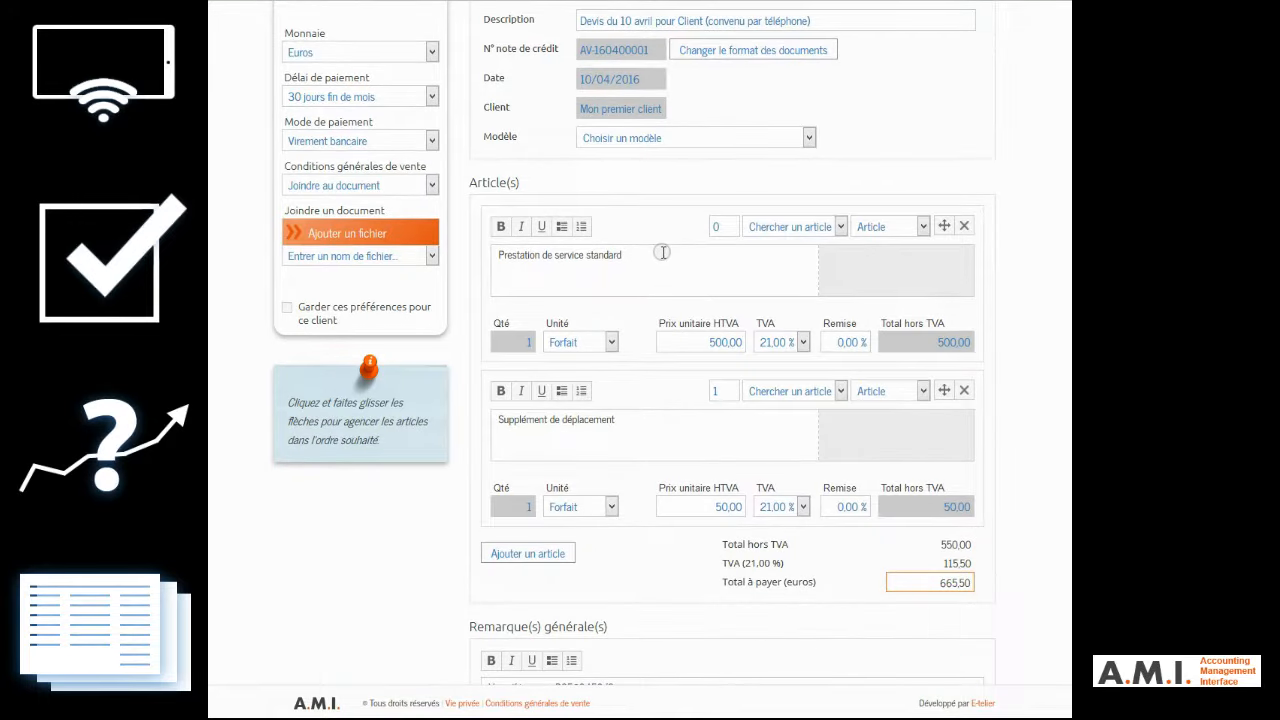
{"action": "left_click", "coordinate": [964, 226]}
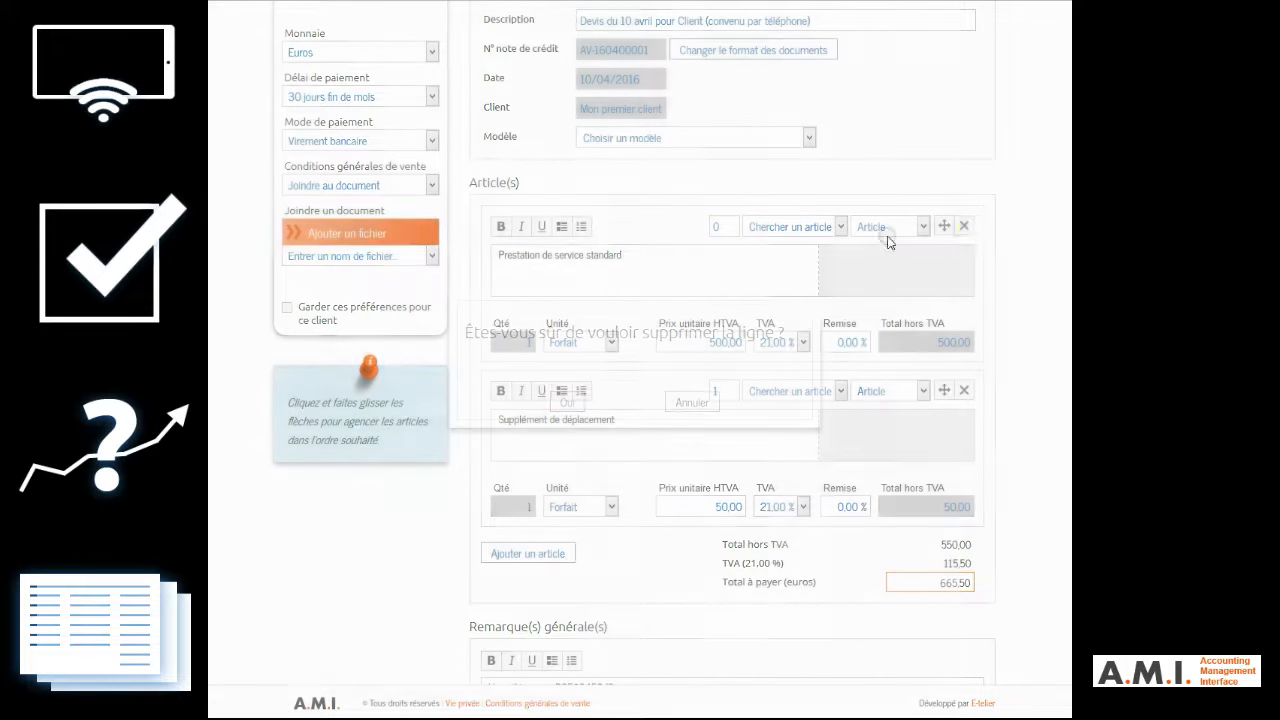
{"action": "left_click", "coordinate": [567, 402]}
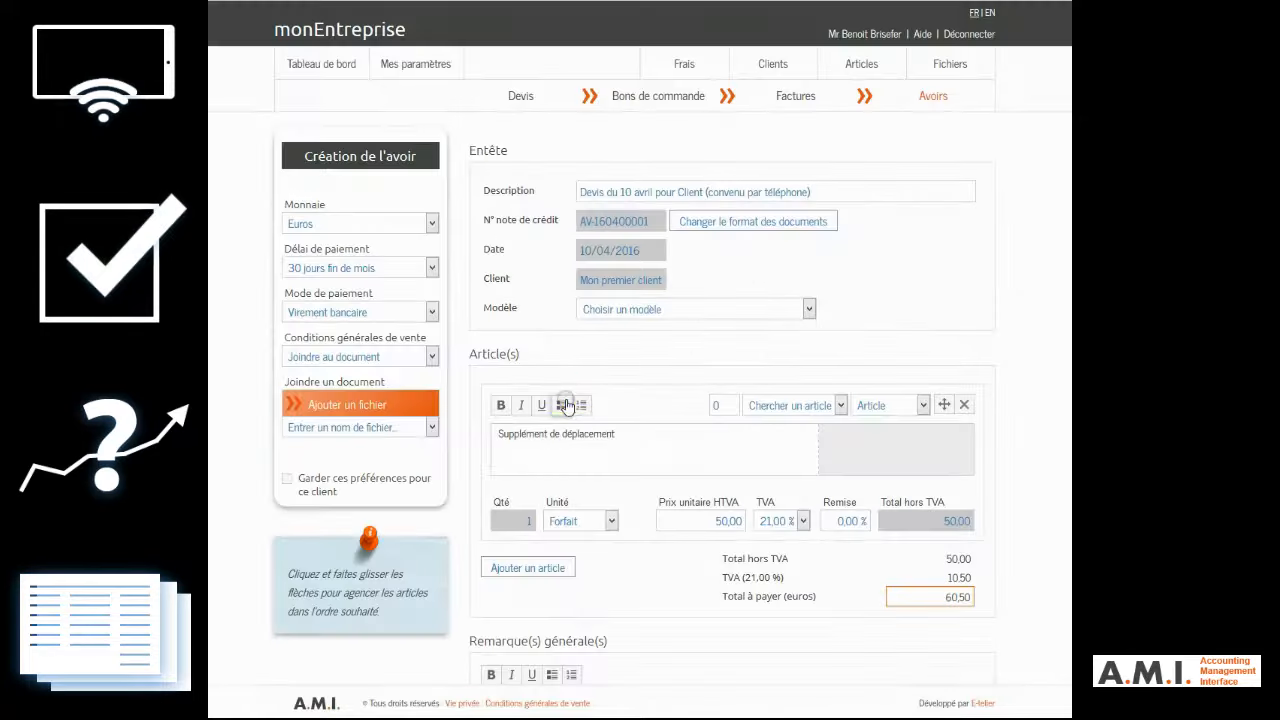
Step: Reword the remaining line as "Remboursement du supplément de déplacement (accordé par téléphone)" and create the credit note
{"action": "left_click", "coordinate": [497, 434]}
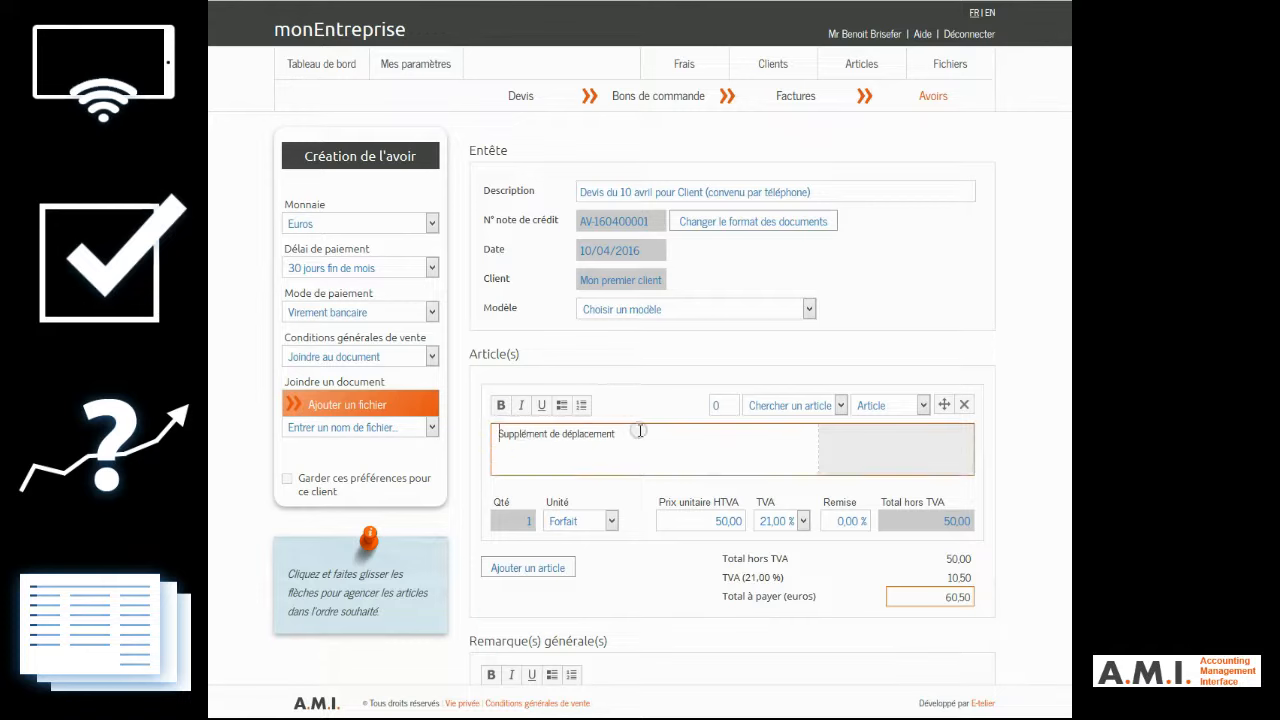
{"action": "type", "text": "Remboursemen"}
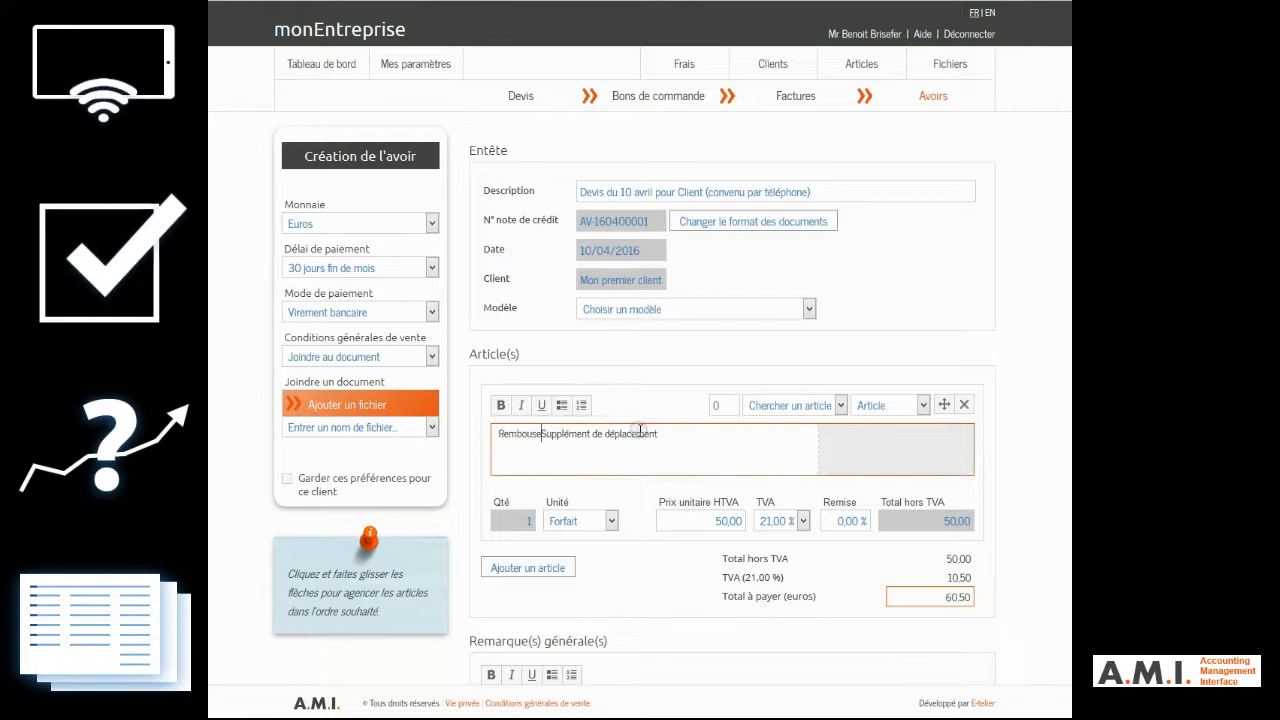
{"action": "type", "text": "t du"}
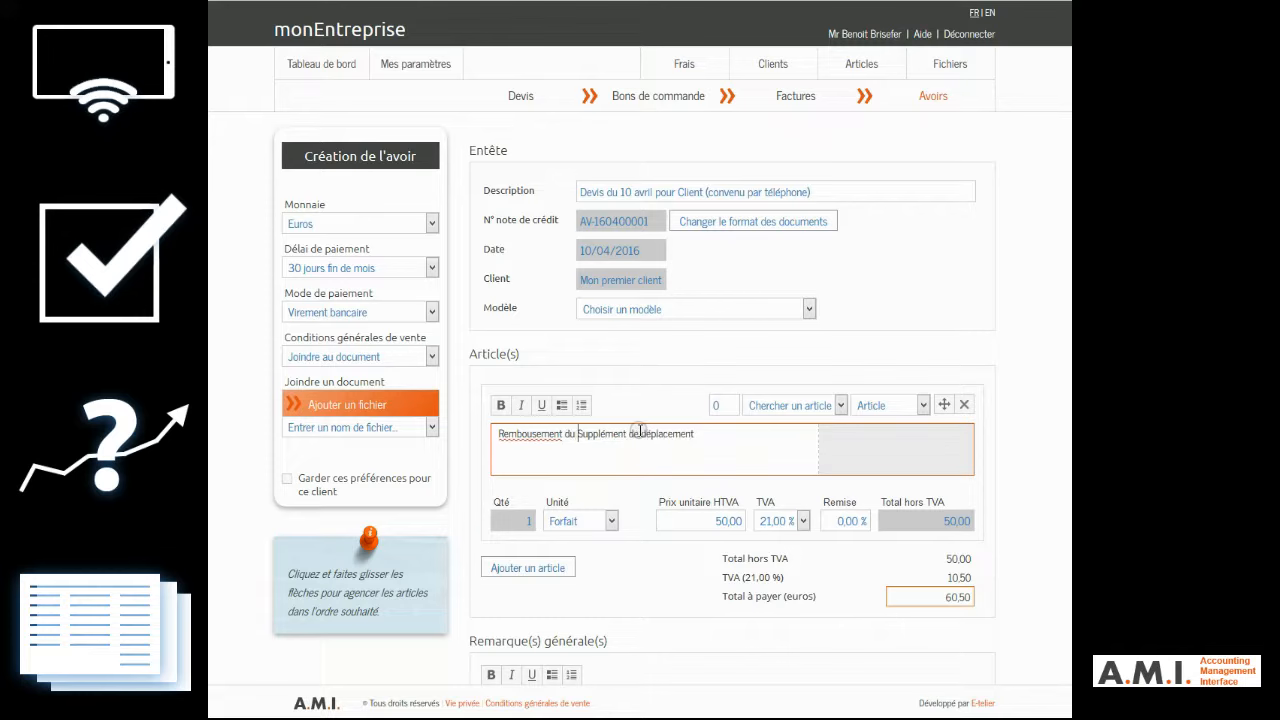
{"action": "key", "text": "Delete"}
{"action": "type", "text": "s"}
{"action": "left_click", "coordinate": [746, 430]}
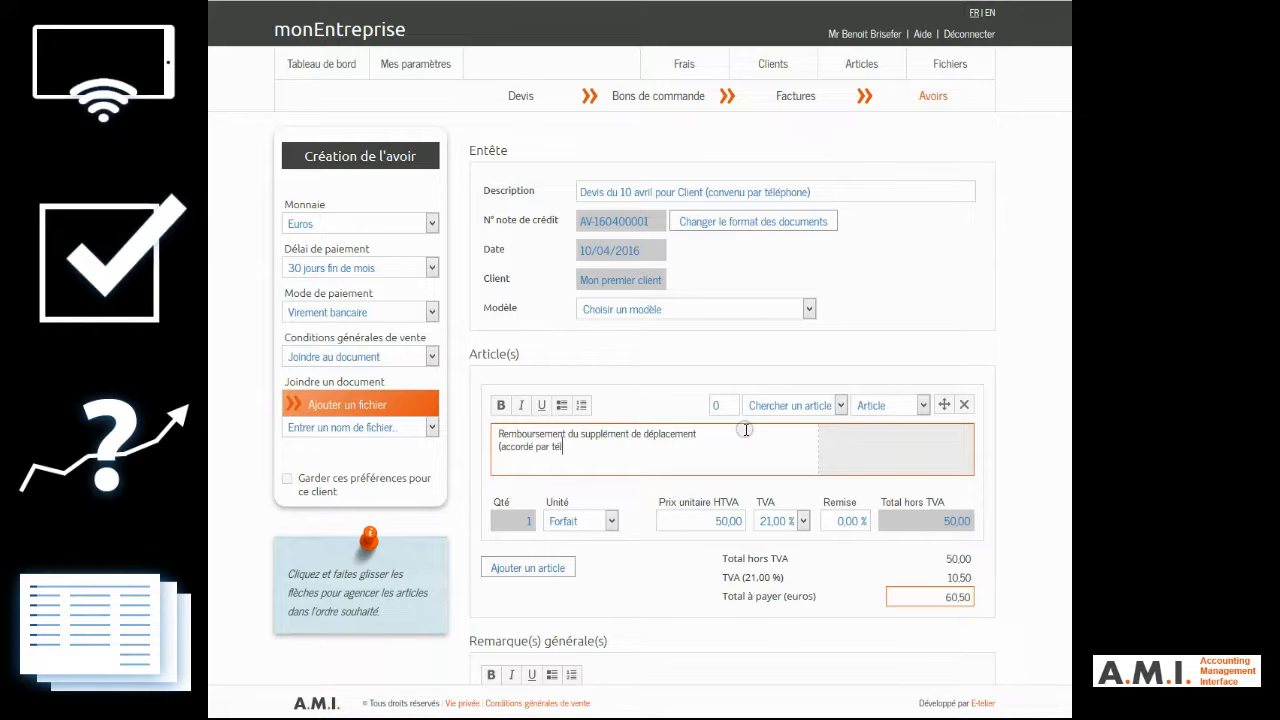
{"action": "type", "text": ")"}
{"action": "scroll", "coordinate": [922, 640], "scroll_direction": "down", "scroll_amount": 2}
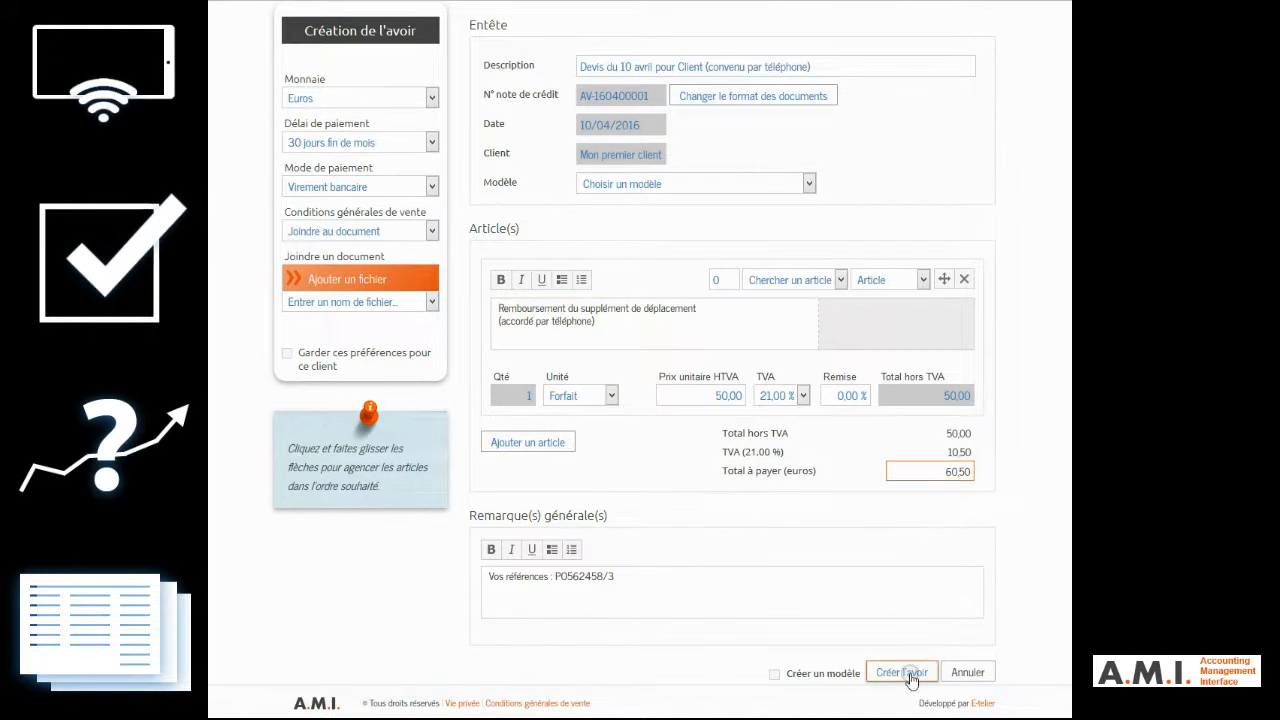
{"action": "left_click", "coordinate": [910, 678]}
Step: Mark the credit note as "Envoyé", and review its linked documents, its latest events and the dashboard figures
{"action": "scroll", "coordinate": [640, 400], "scroll_direction": "down", "scroll_amount": 3}
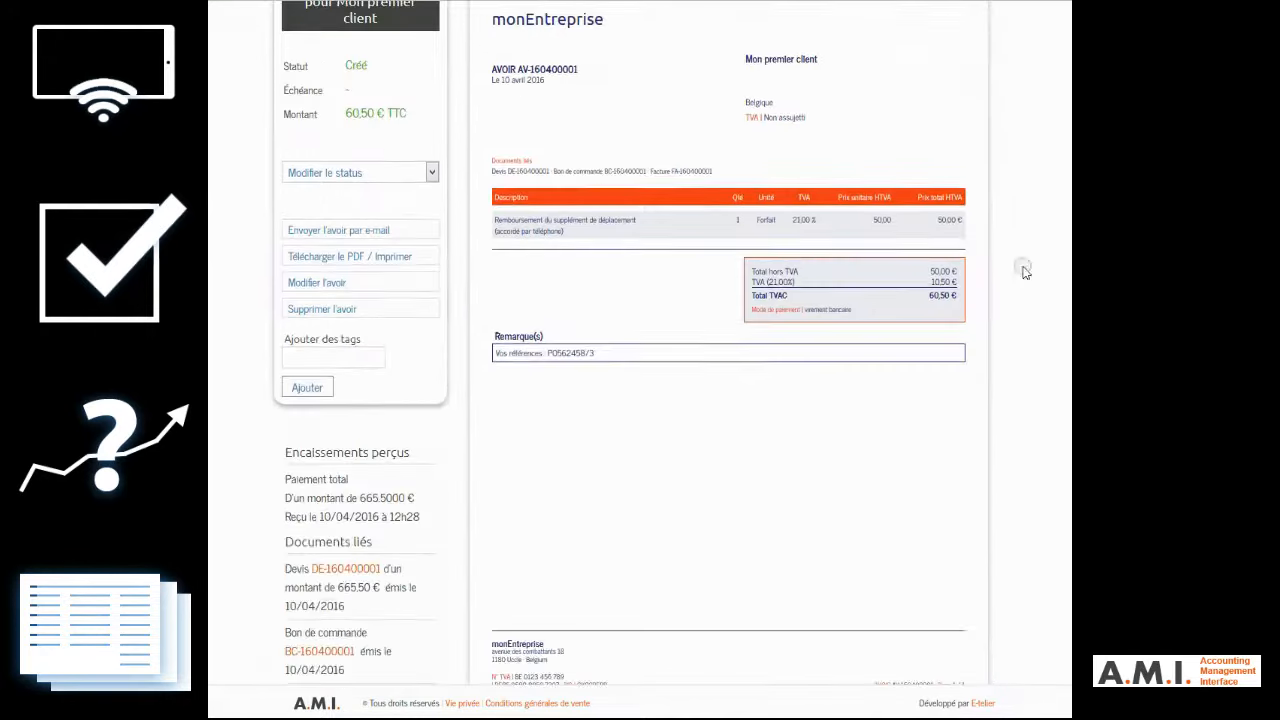
{"action": "left_click", "coordinate": [358, 172]}
{"action": "left_click", "coordinate": [357, 208]}
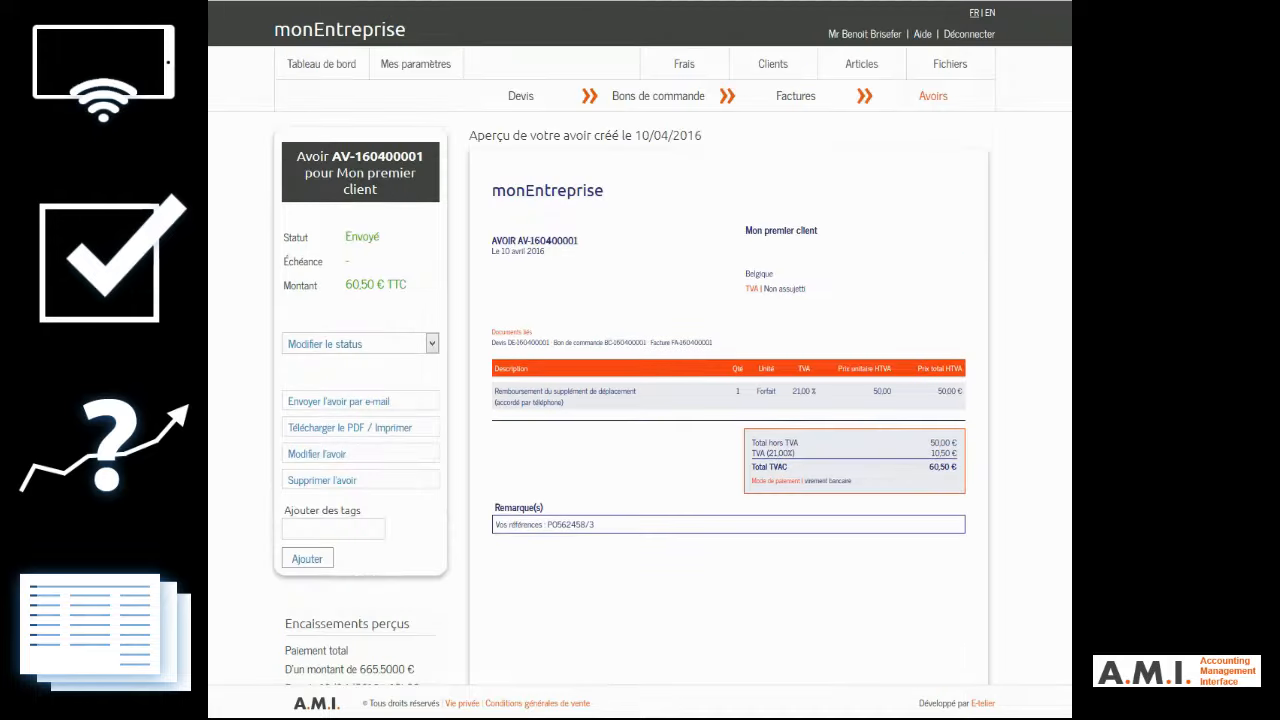
{"action": "scroll", "coordinate": [640, 400], "scroll_direction": "down", "scroll_amount": 3}
{"action": "scroll", "coordinate": [640, 400], "scroll_direction": "down", "scroll_amount": 3}
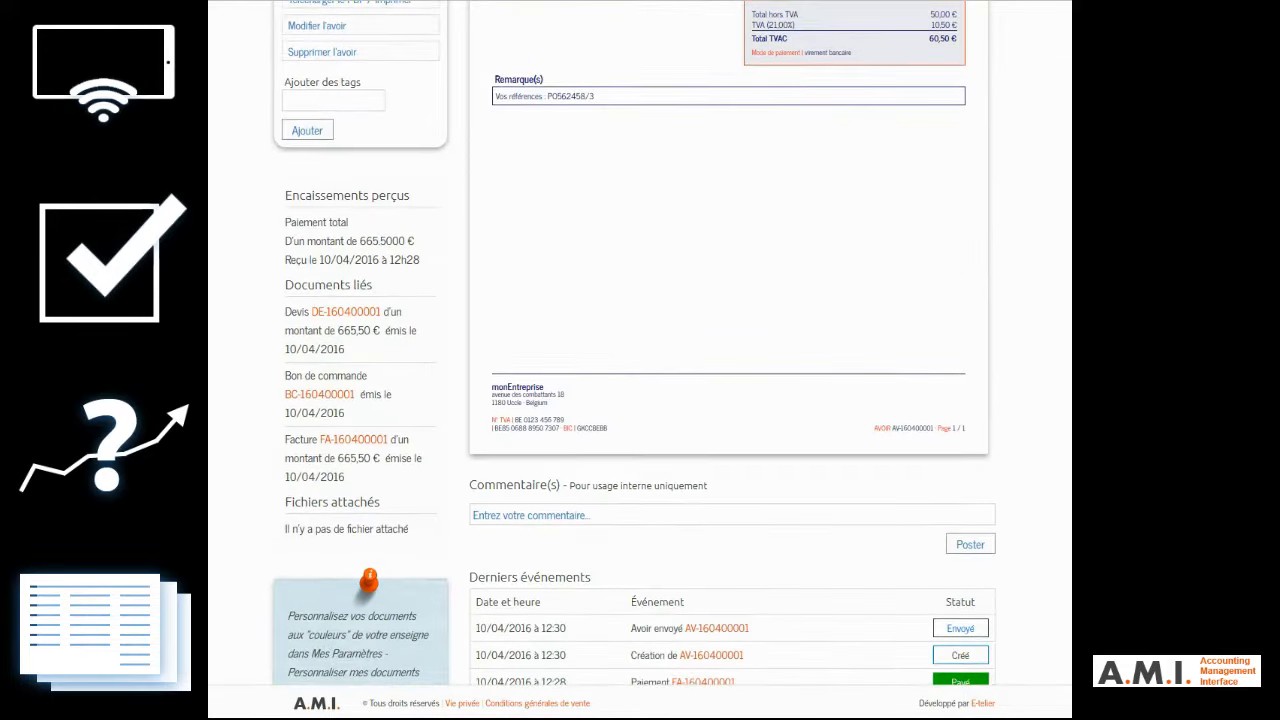
{"action": "scroll", "coordinate": [640, 400], "scroll_direction": "down", "scroll_amount": 3}
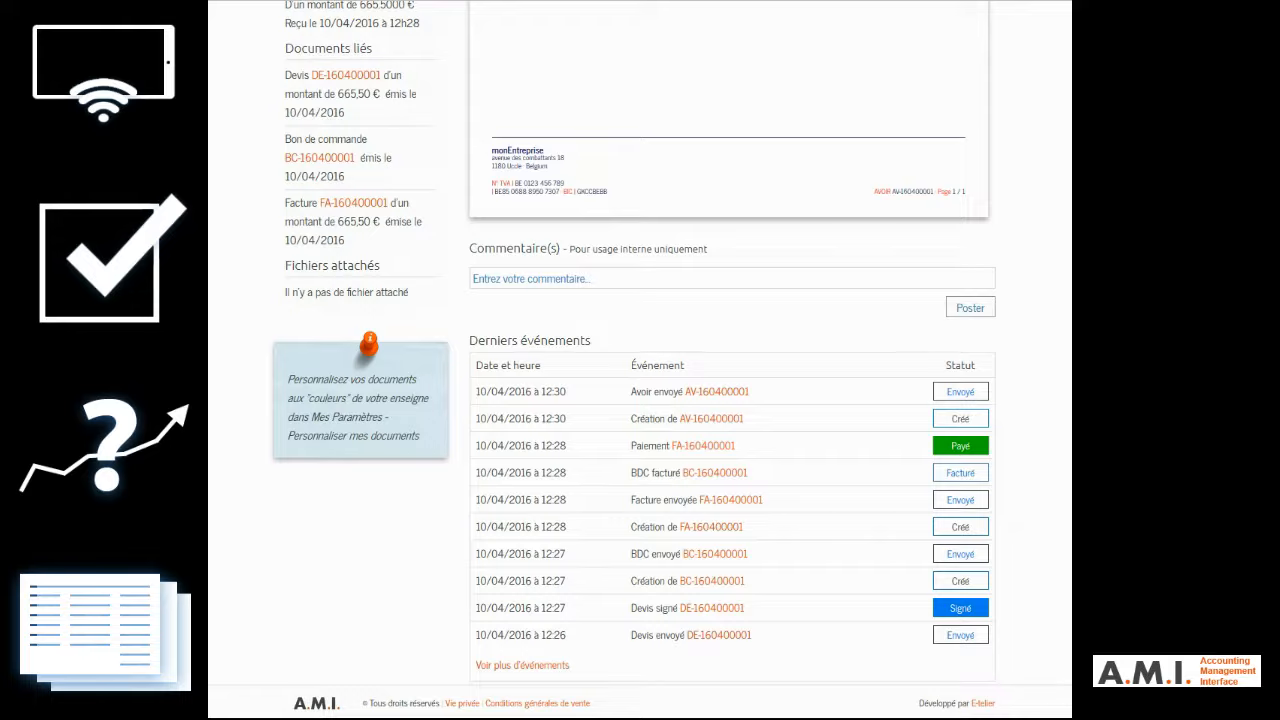
{"action": "scroll", "coordinate": [640, 400], "scroll_direction": "up", "scroll_amount": 8}
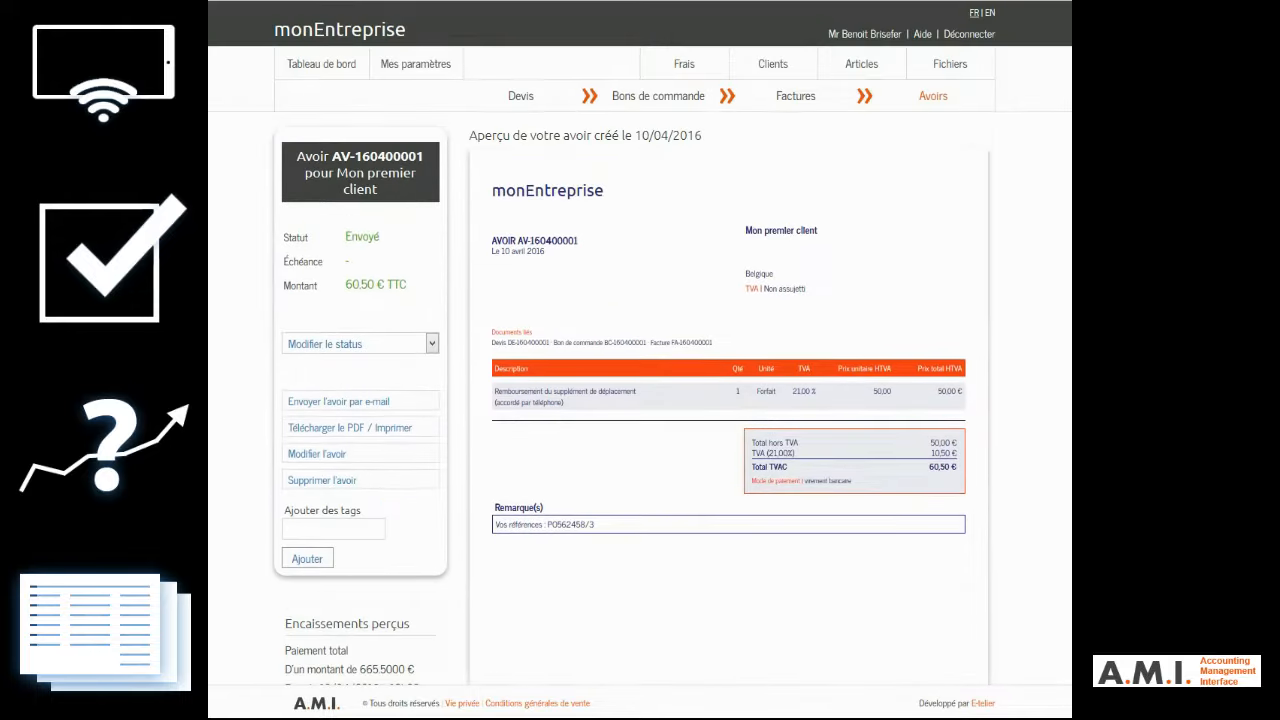
{"action": "left_click", "coordinate": [337, 70]}
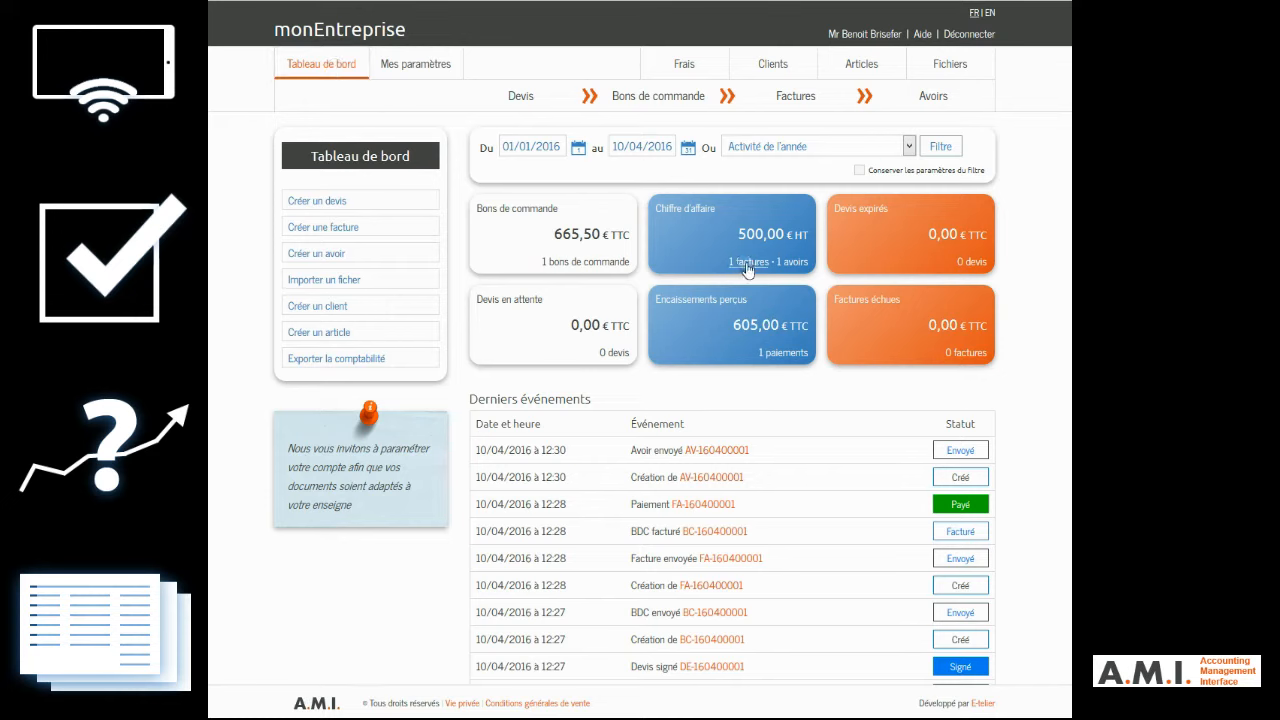
Step: Start a new expense described as "Essence carburant Total avril 2016", with type "Voiture" and payment method "Bancontact"
{"action": "left_click", "coordinate": [683, 70]}
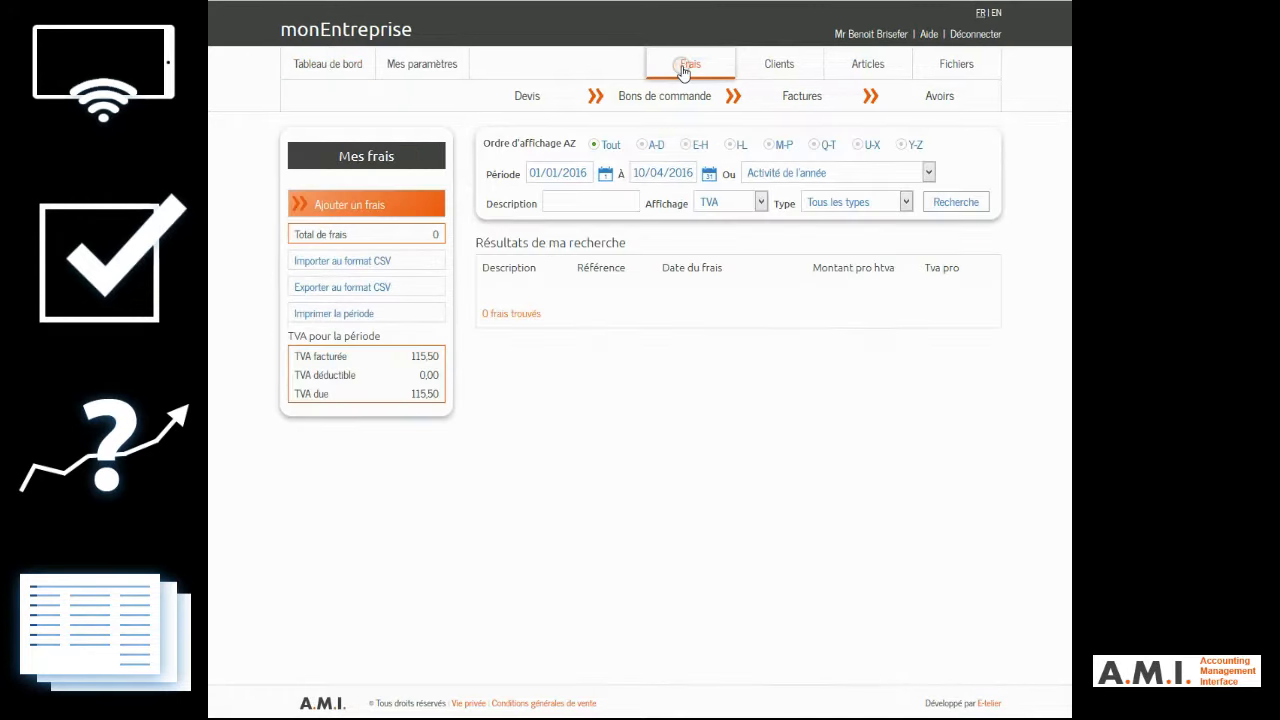
{"action": "left_click", "coordinate": [356, 199]}
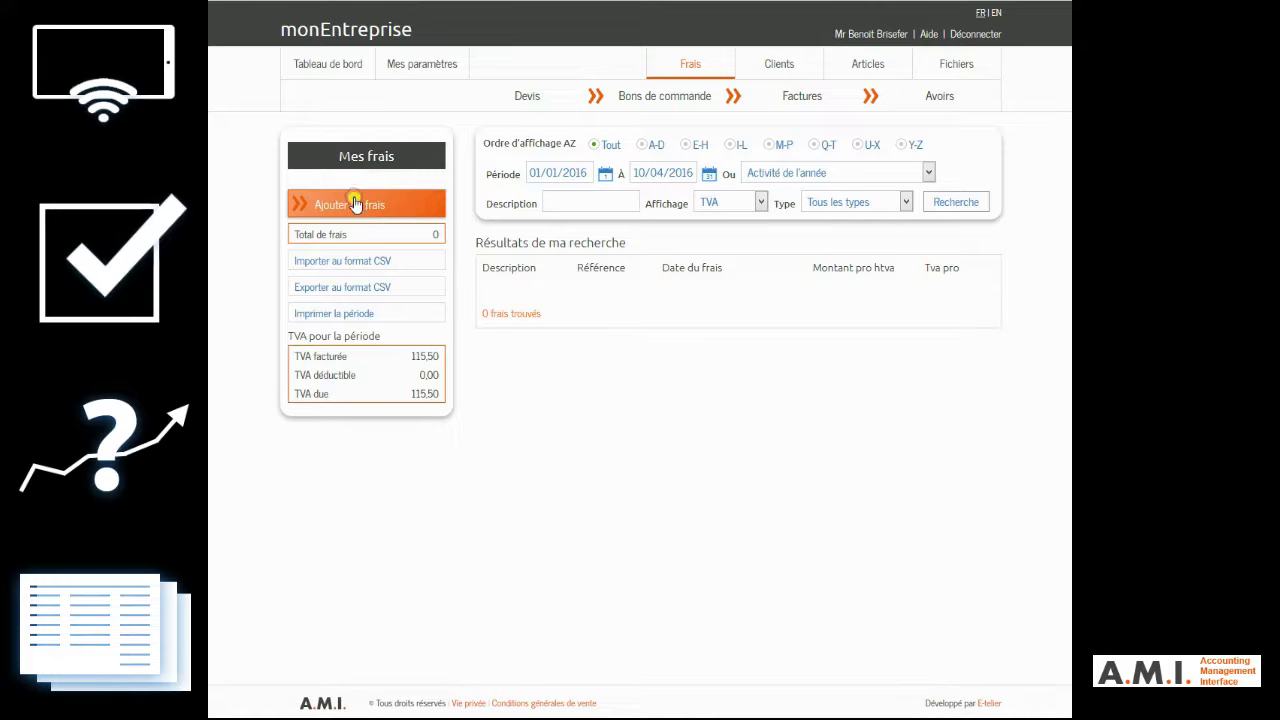
{"action": "left_click", "coordinate": [500, 133]}
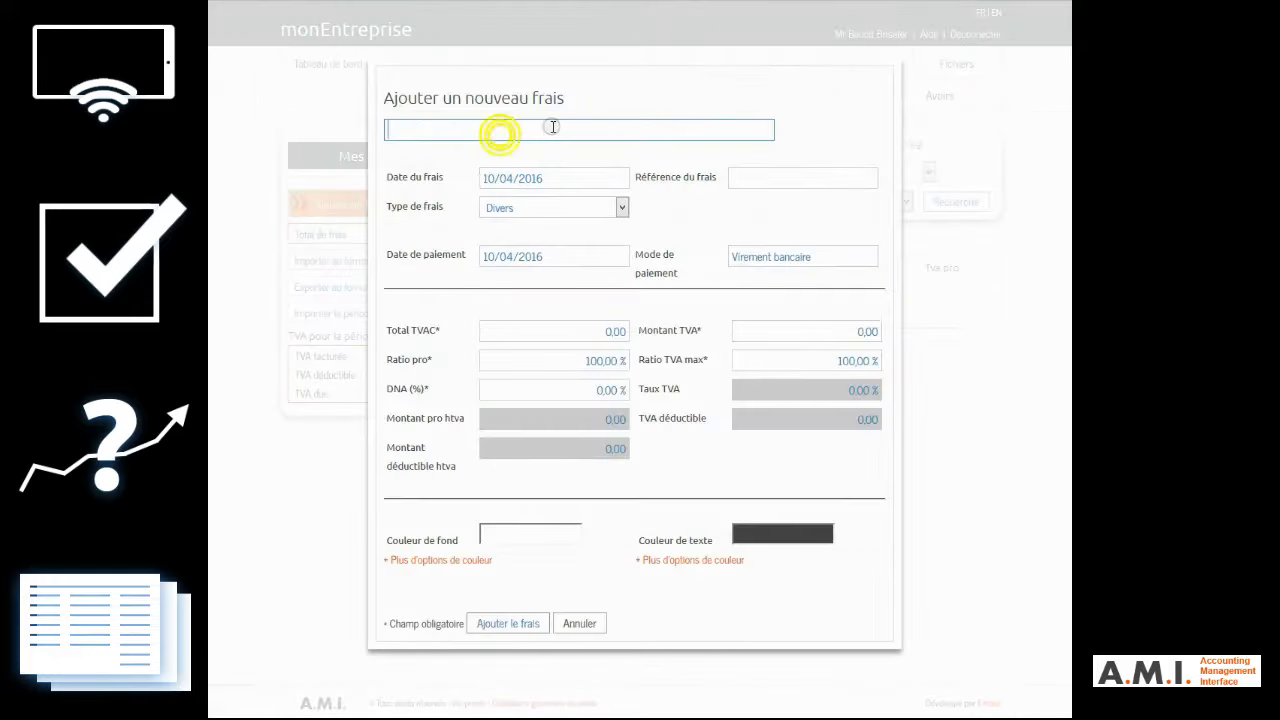
{"action": "type", "text": "Essence carburant"}
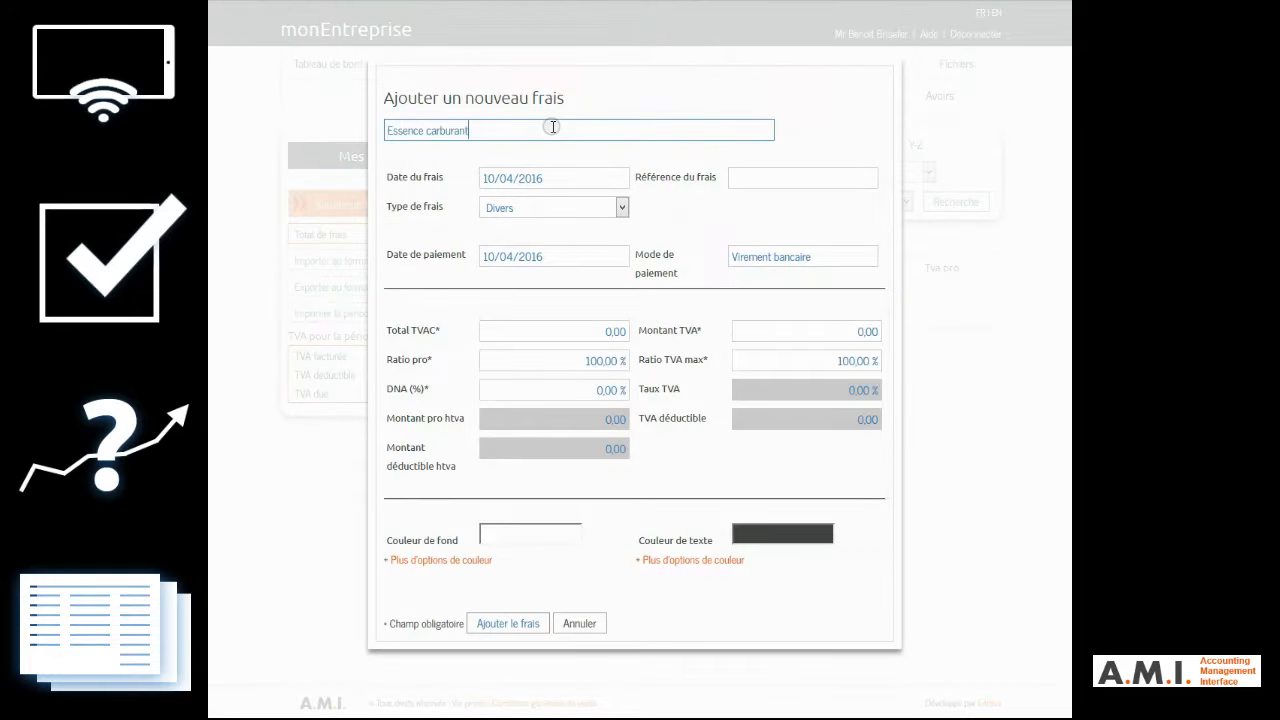
{"action": "type", "text": " Total avril 2016"}
{"action": "left_click", "coordinate": [557, 207]}
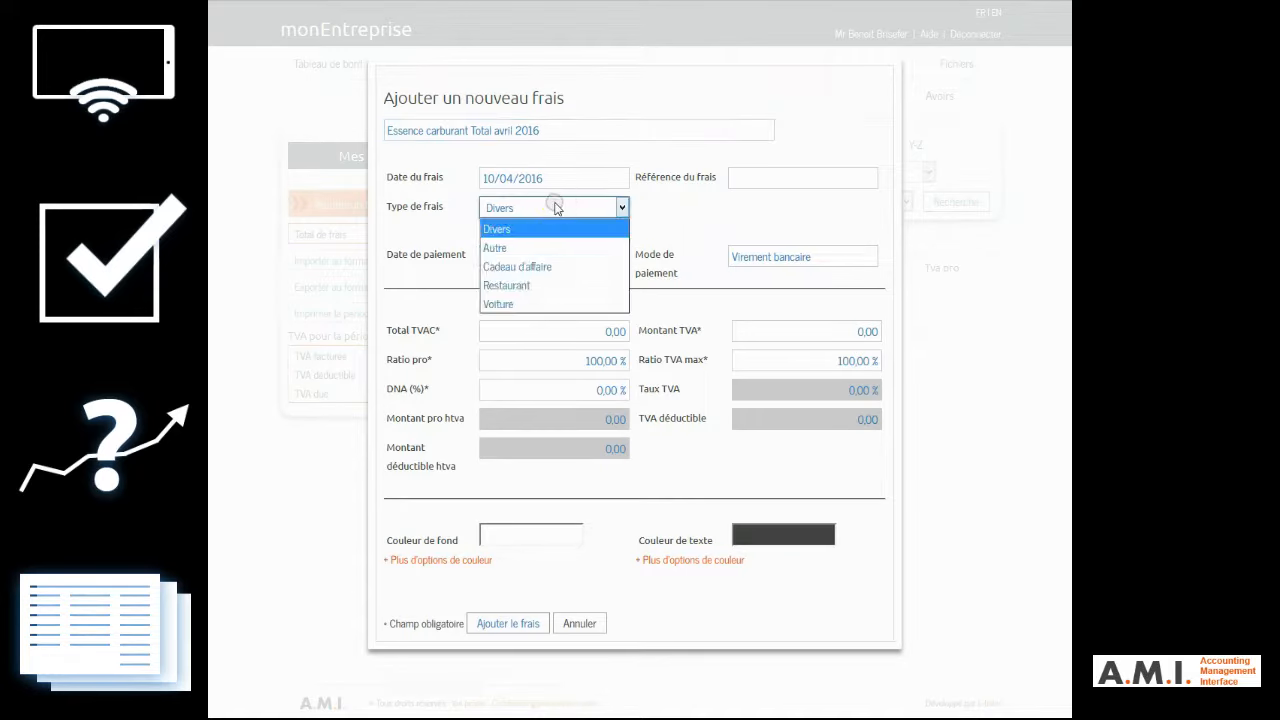
{"action": "left_click", "coordinate": [500, 303]}
{"action": "left_click", "coordinate": [828, 258]}
{"action": "type", "text": "Bancontact"}
Step: Set the expense's total including VAT to 242,00 and its VAT amount to 42,00
{"action": "left_click", "coordinate": [586, 331]}
{"action": "type", "text": "250"}
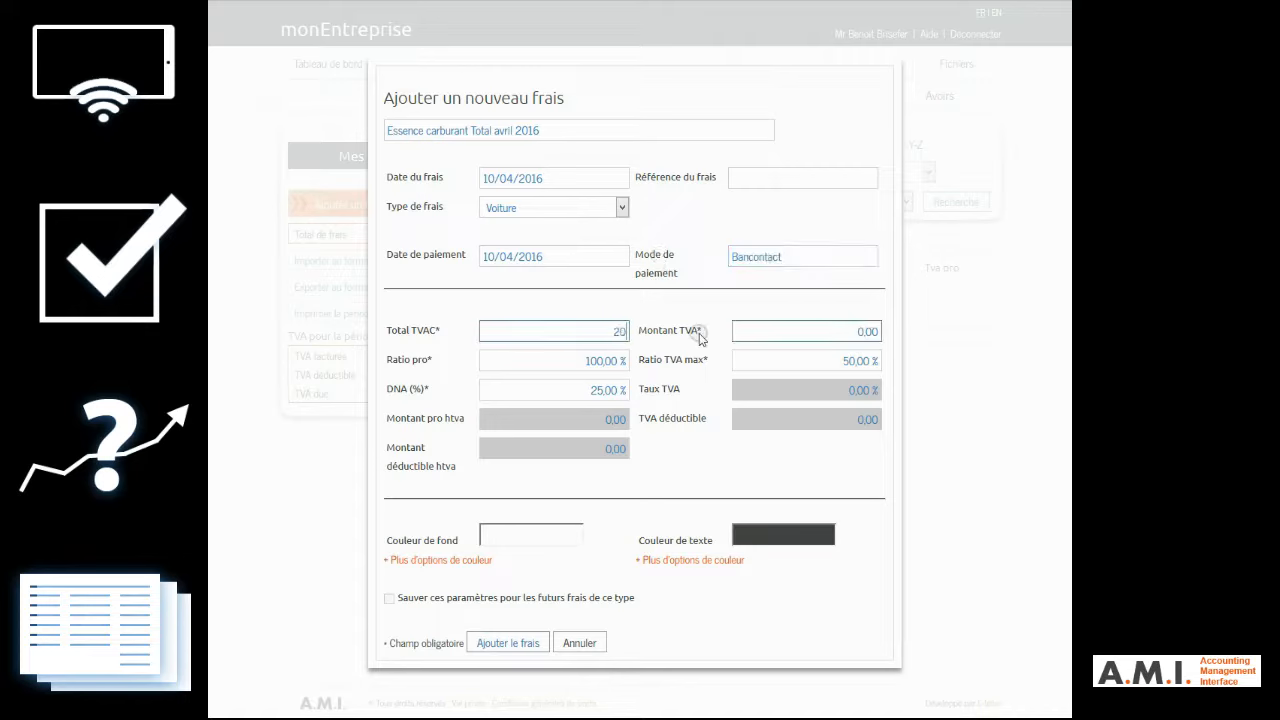
{"action": "type", "text": "2"}
{"action": "key", "text": "Tab"}
{"action": "left_click", "coordinate": [795, 327]}
{"action": "type", "text": "42"}
{"action": "left_click", "coordinate": [844, 465]}
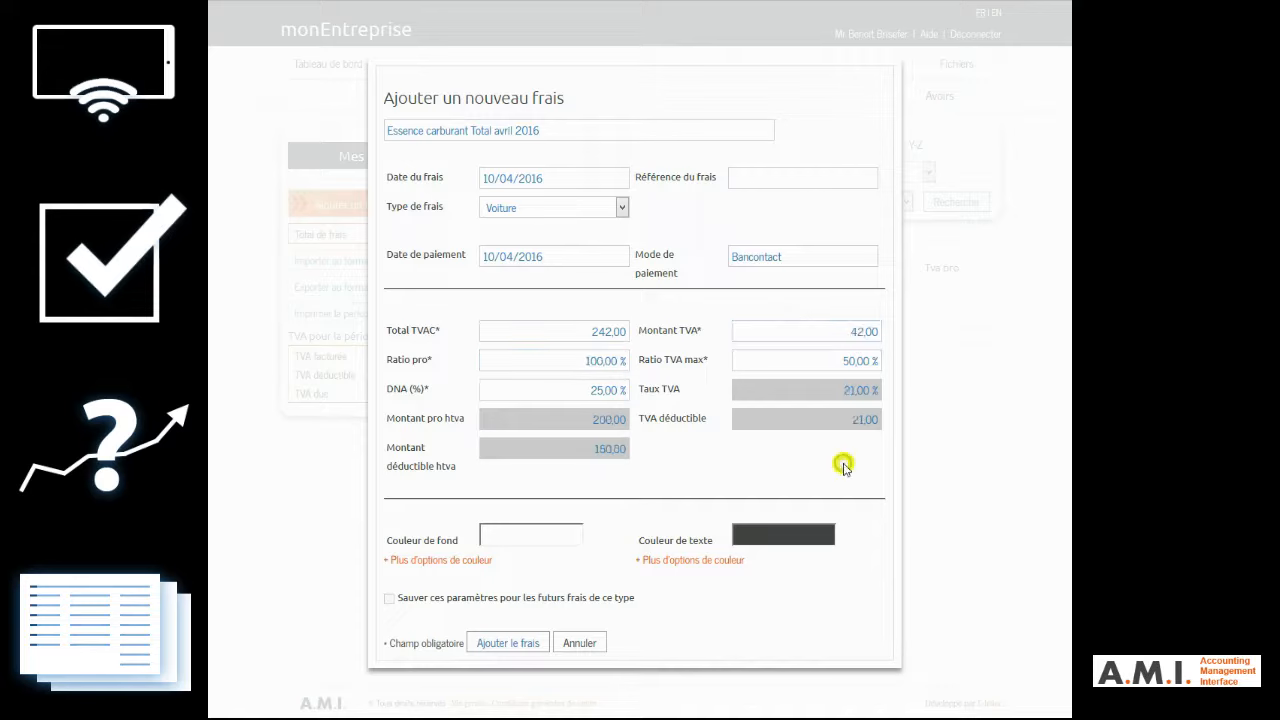
Step: Give the expense a green background colour, save these settings for future expenses of this type, and add the expense
{"action": "left_click", "coordinate": [535, 536]}
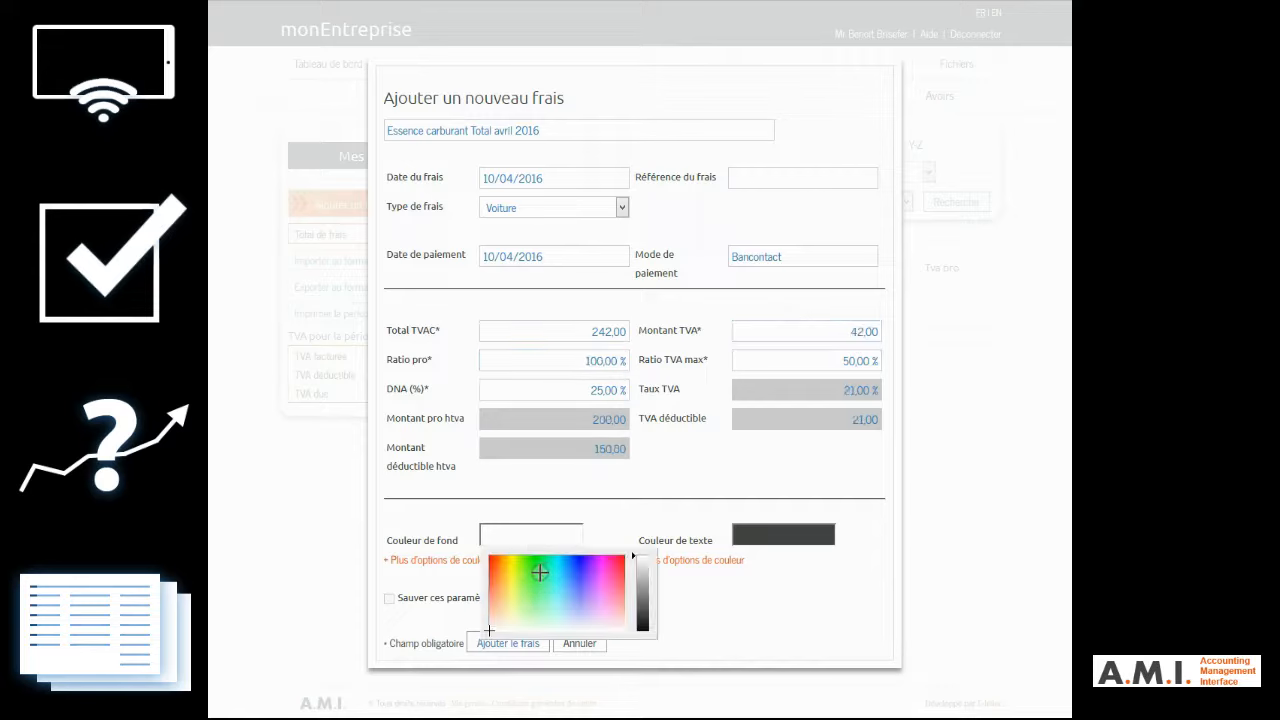
{"action": "left_click", "coordinate": [540, 573]}
{"action": "left_click", "coordinate": [619, 508]}
{"action": "left_click", "coordinate": [389, 598]}
{"action": "left_click", "coordinate": [524, 645]}
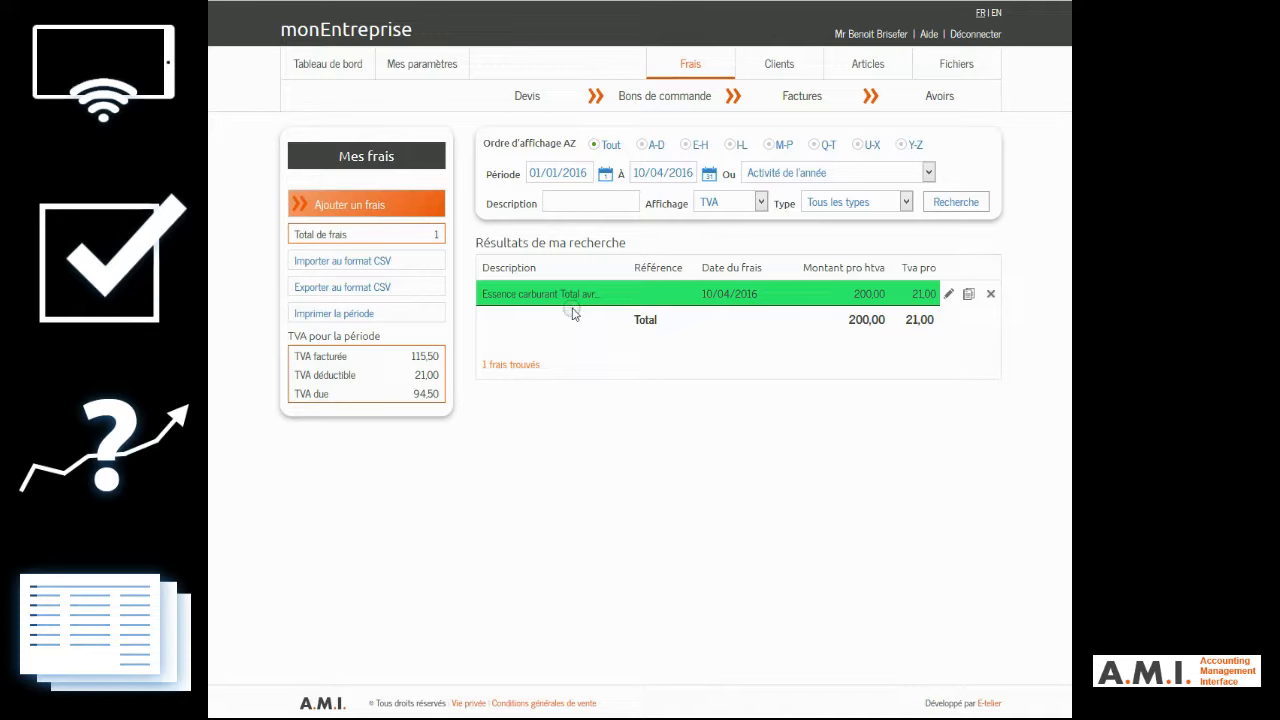
Step: Print the expenses for the period and export them in CSV format
{"action": "mouse_move", "coordinate": [568, 300]}
{"action": "left_click", "coordinate": [362, 315]}
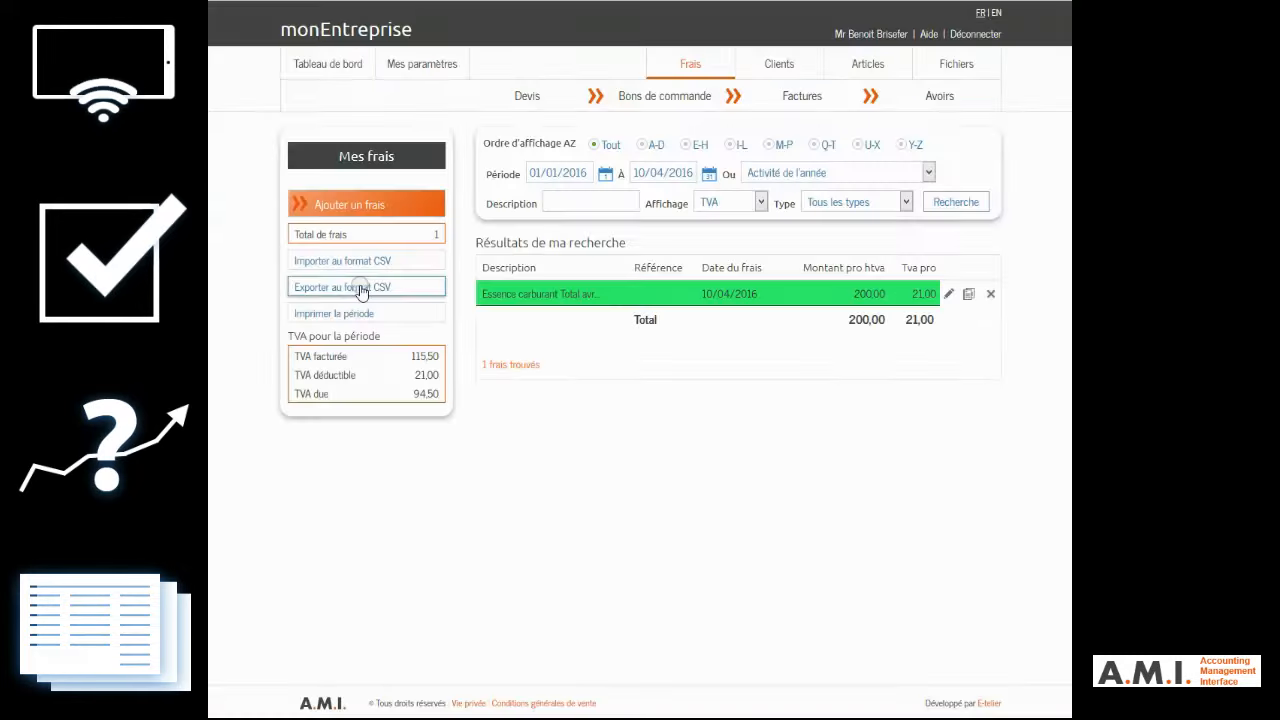
{"action": "left_click", "coordinate": [342, 287]}
{"action": "left_click", "coordinate": [660, 453]}
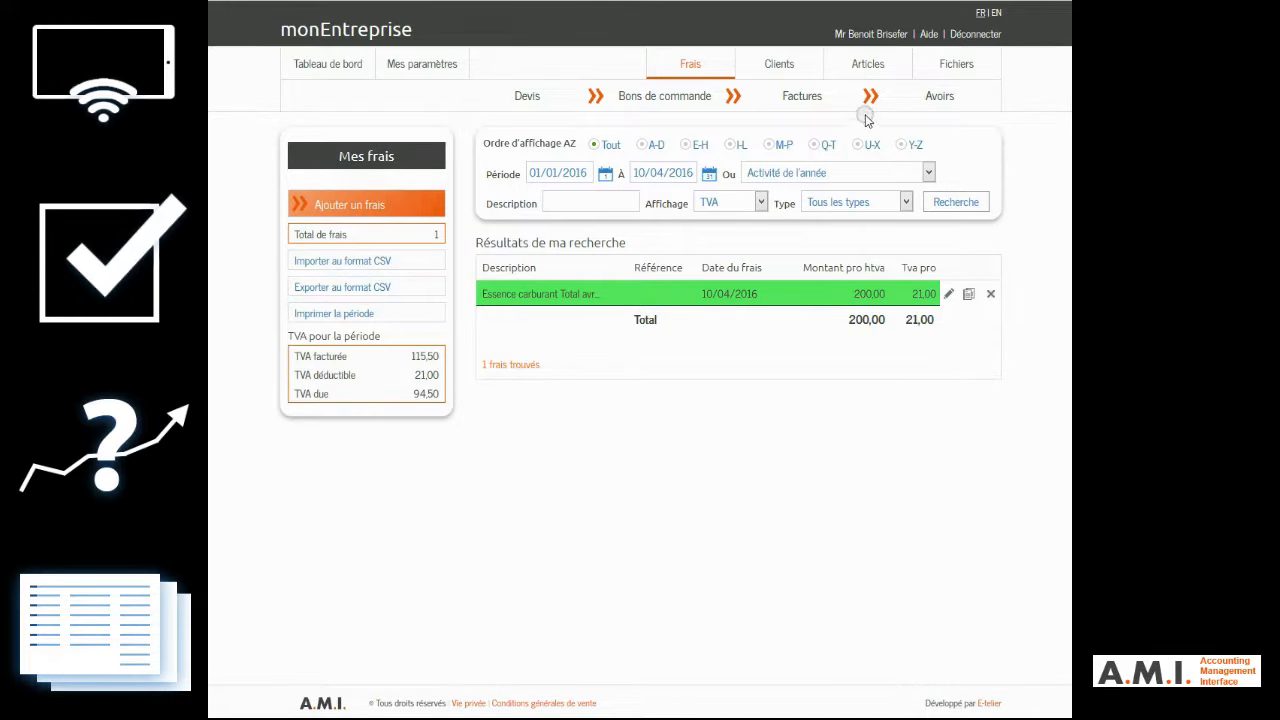
Step: Create an article named "Déplacement" with the description "Forfait de déplacement standard" and a unit price of 50,00 excluding VAT
{"action": "left_click", "coordinate": [859, 70]}
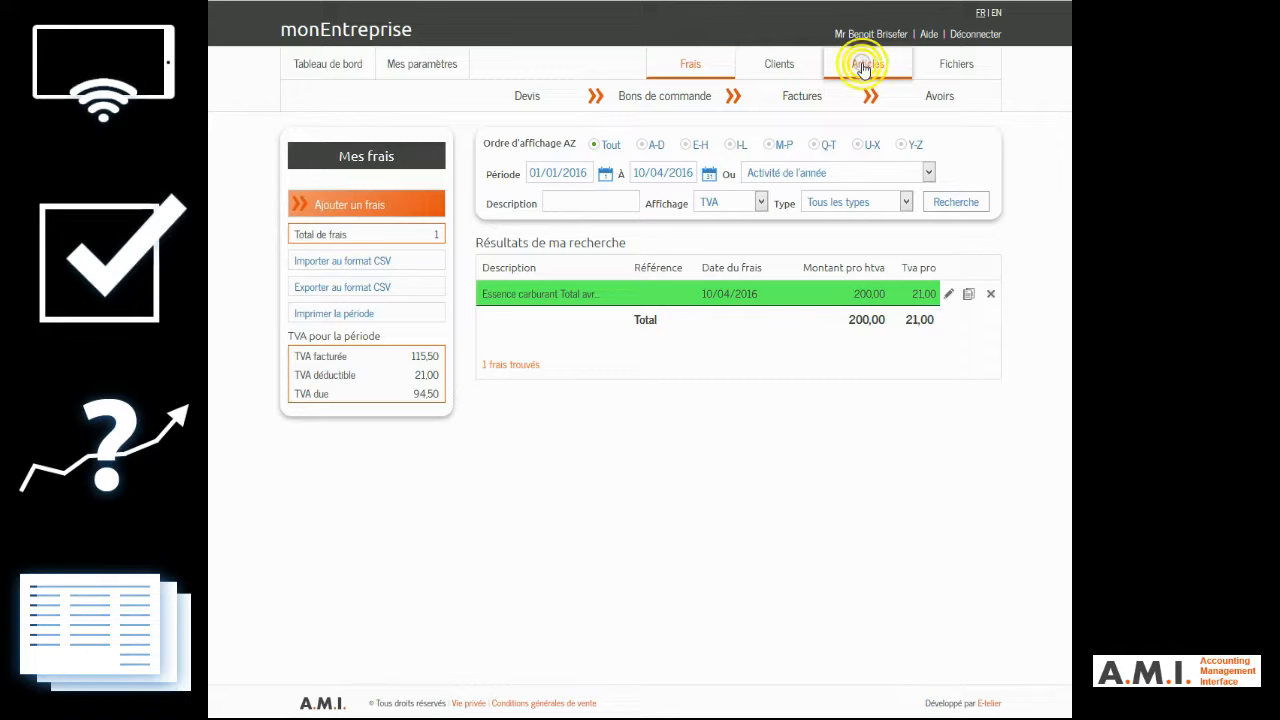
{"action": "left_click", "coordinate": [346, 202]}
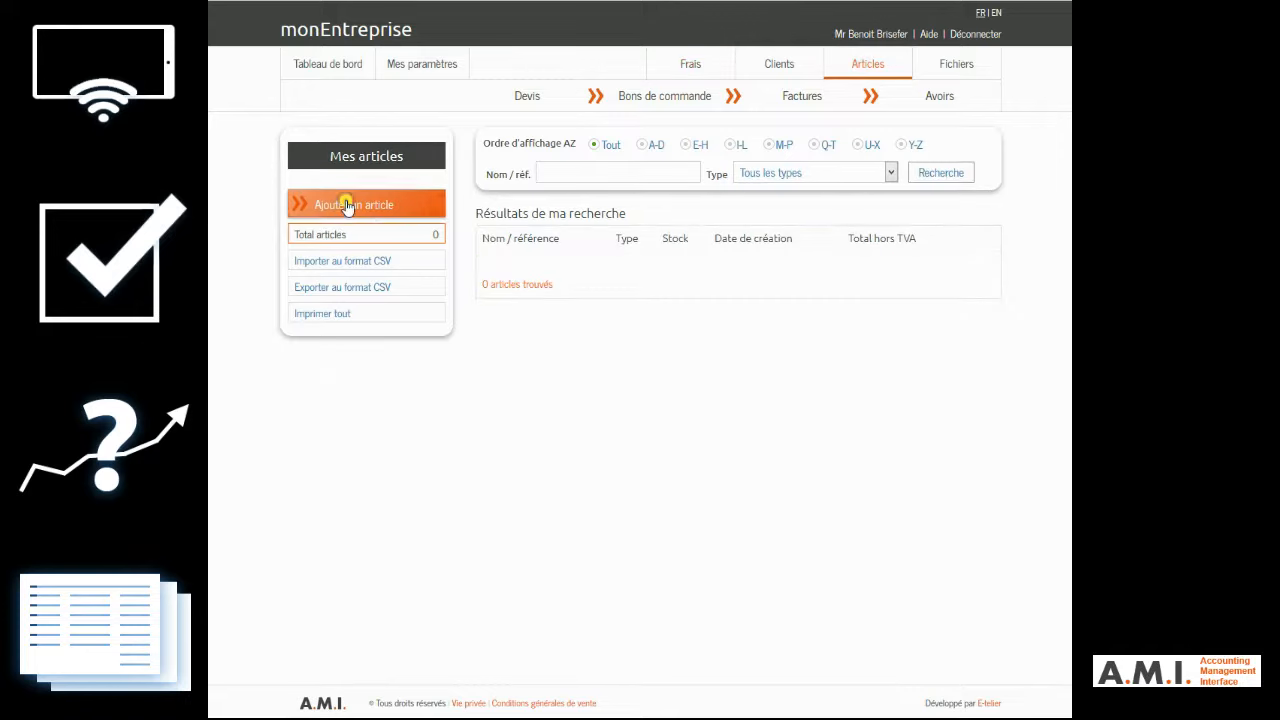
{"action": "left_click", "coordinate": [651, 280]}
{"action": "type", "text": "Déplacement"}
{"action": "left_click", "coordinate": [558, 319]}
{"action": "type", "text": "For"}
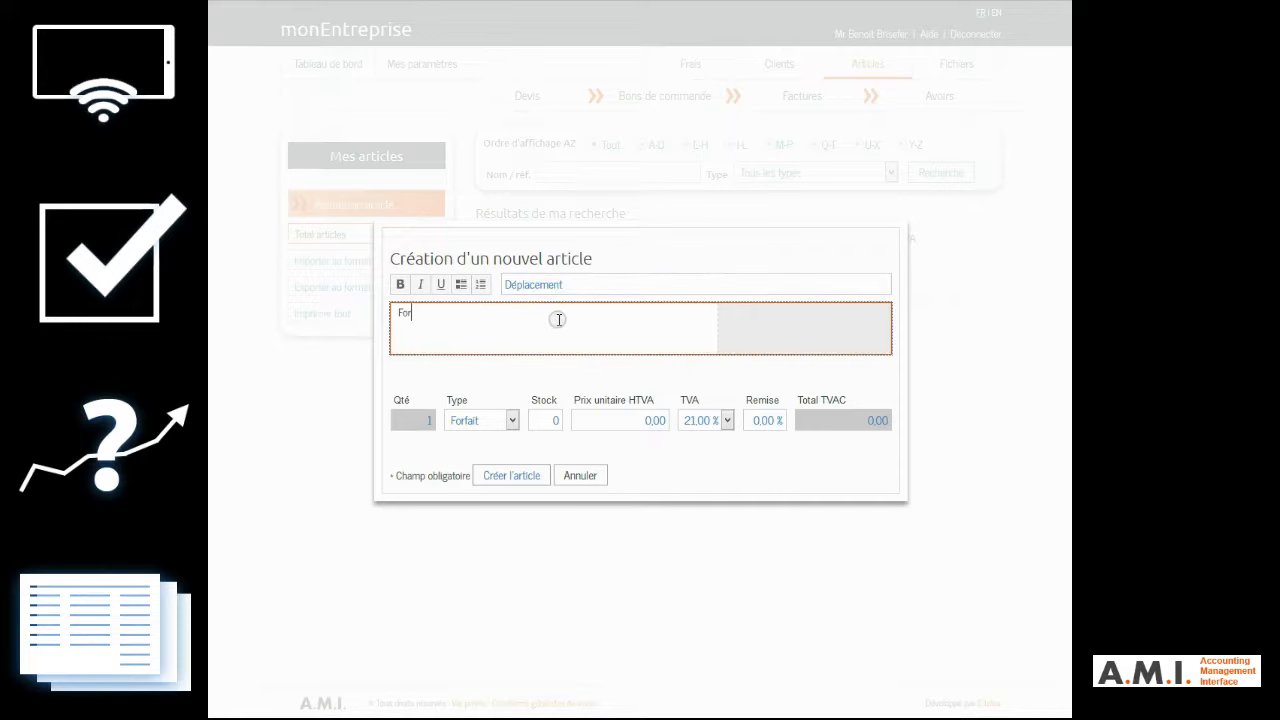
{"action": "type", "text": "fait de déplacement standard"}
{"action": "left_click", "coordinate": [599, 422]}
{"action": "type", "text": "50"}
{"action": "left_click", "coordinate": [714, 422]}
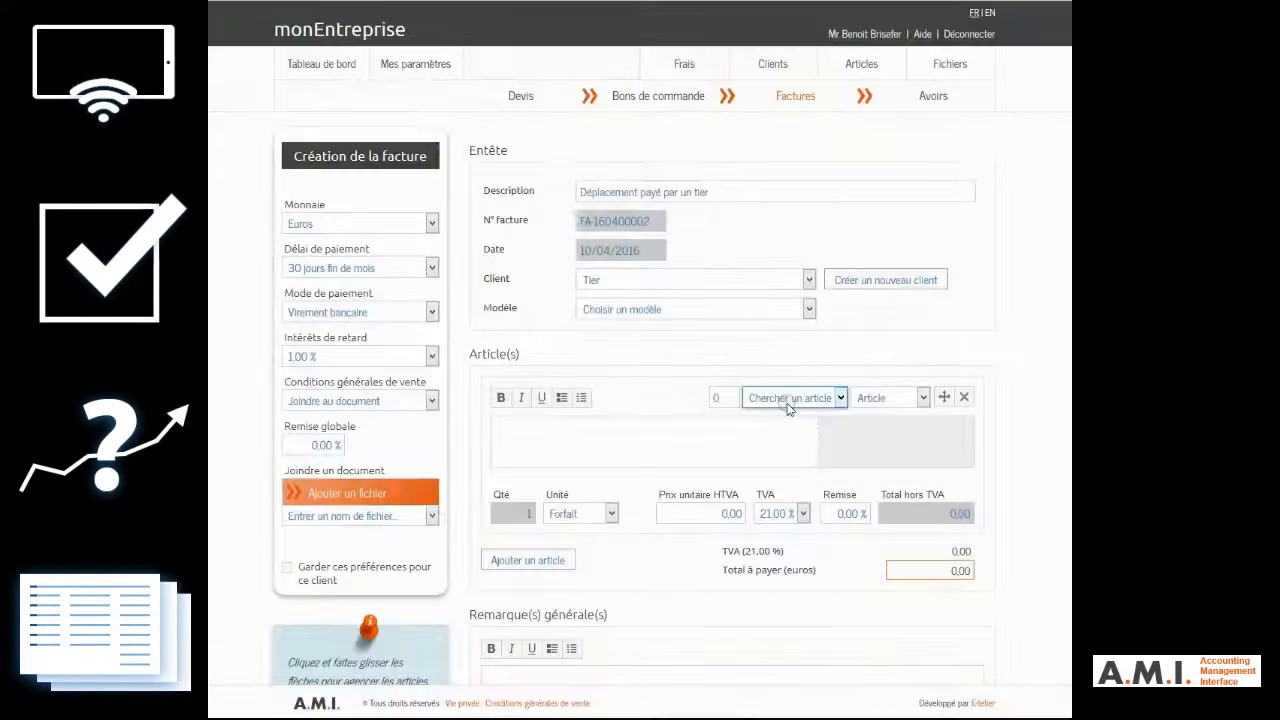
Step: Fill the invoice's article line with the saved article "Déplacement" and create the invoice
{"action": "left_click", "coordinate": [843, 398]}
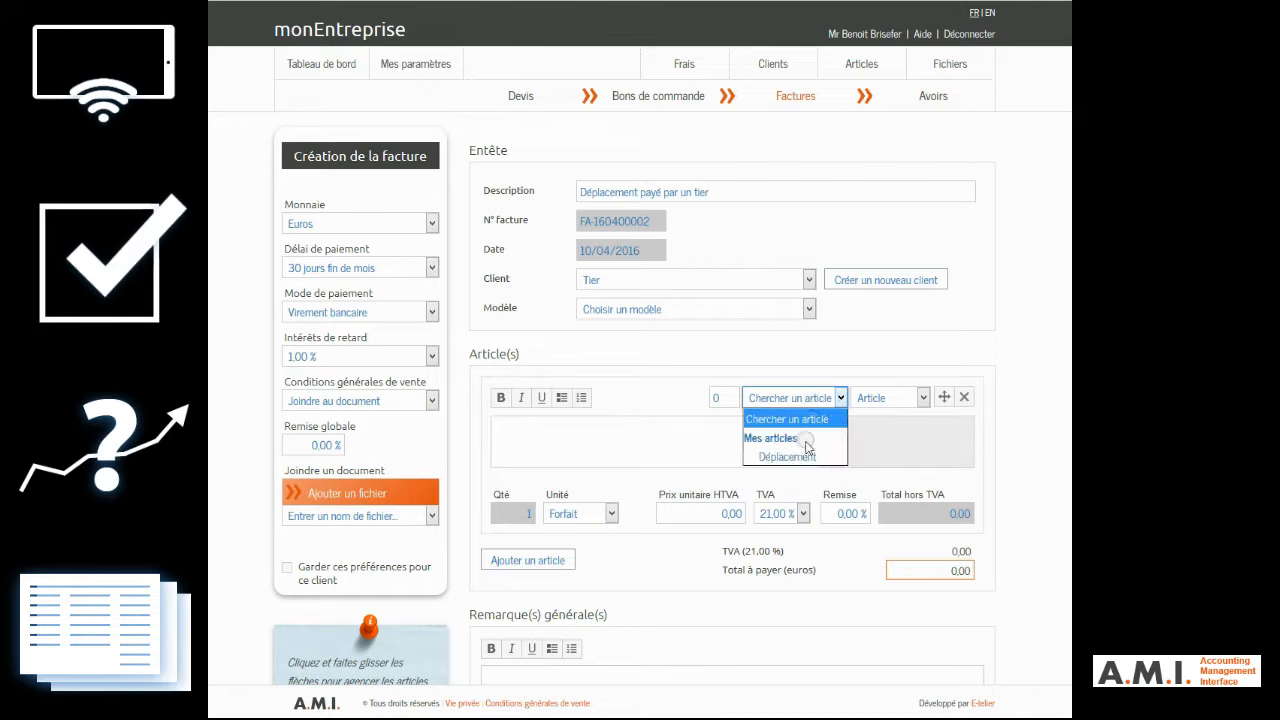
{"action": "left_click", "coordinate": [801, 458]}
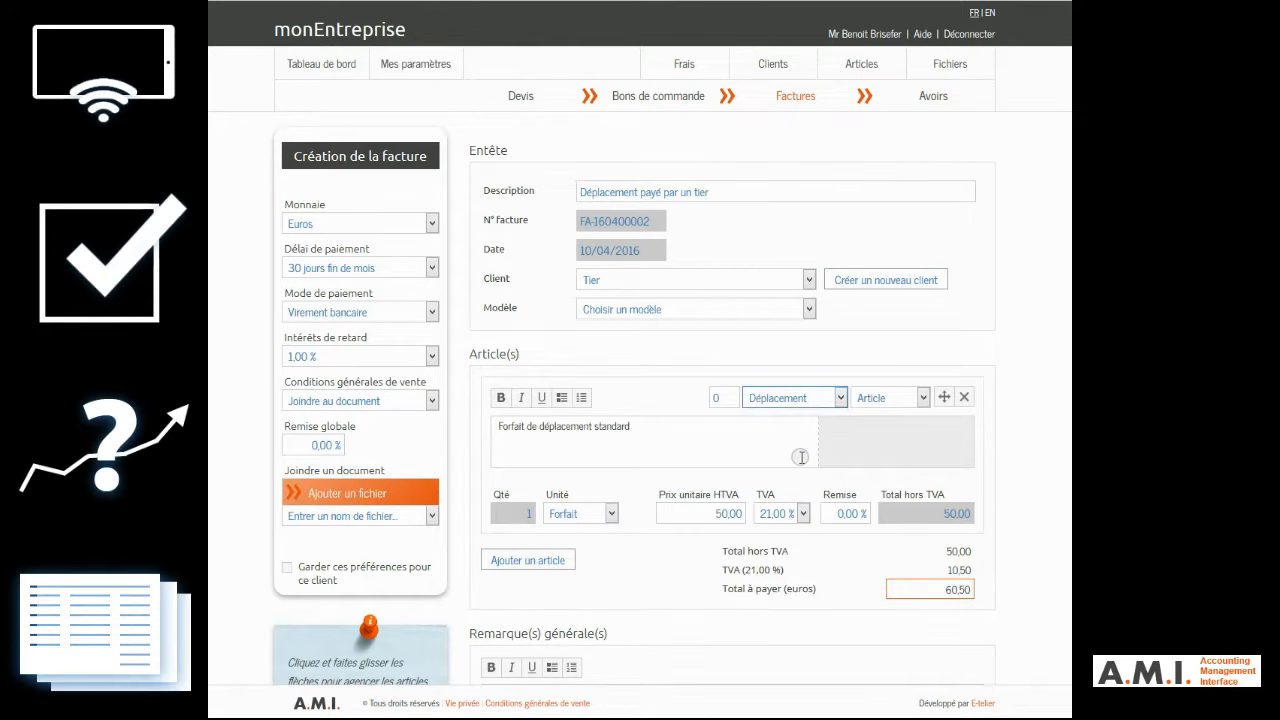
{"action": "scroll", "coordinate": [801, 458], "scroll_direction": "down", "scroll_amount": 1}
{"action": "left_click", "coordinate": [589, 582]}
{"action": "left_click", "coordinate": [898, 670]}
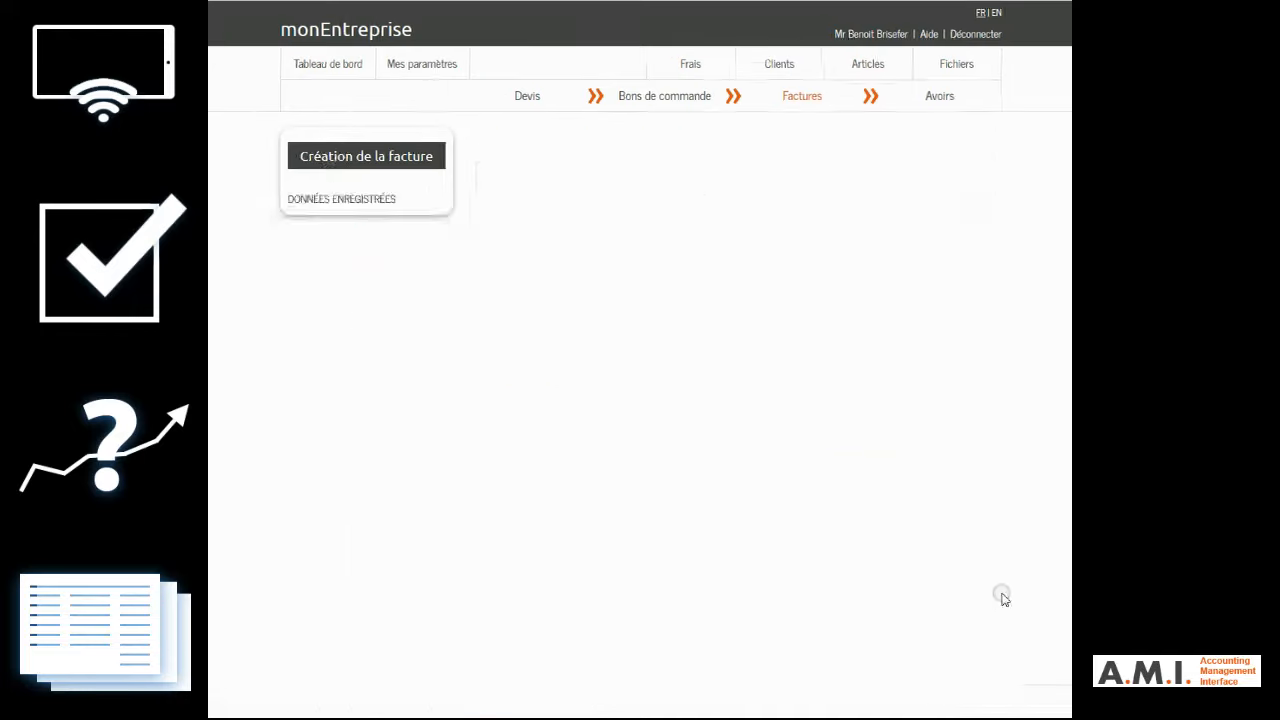
Step: Mark the new invoice as "Envoyé", and review the invoice list and the dashboard's latest events
{"action": "left_click", "coordinate": [360, 327]}
{"action": "left_click", "coordinate": [370, 376]}
{"action": "left_click", "coordinate": [797, 100]}
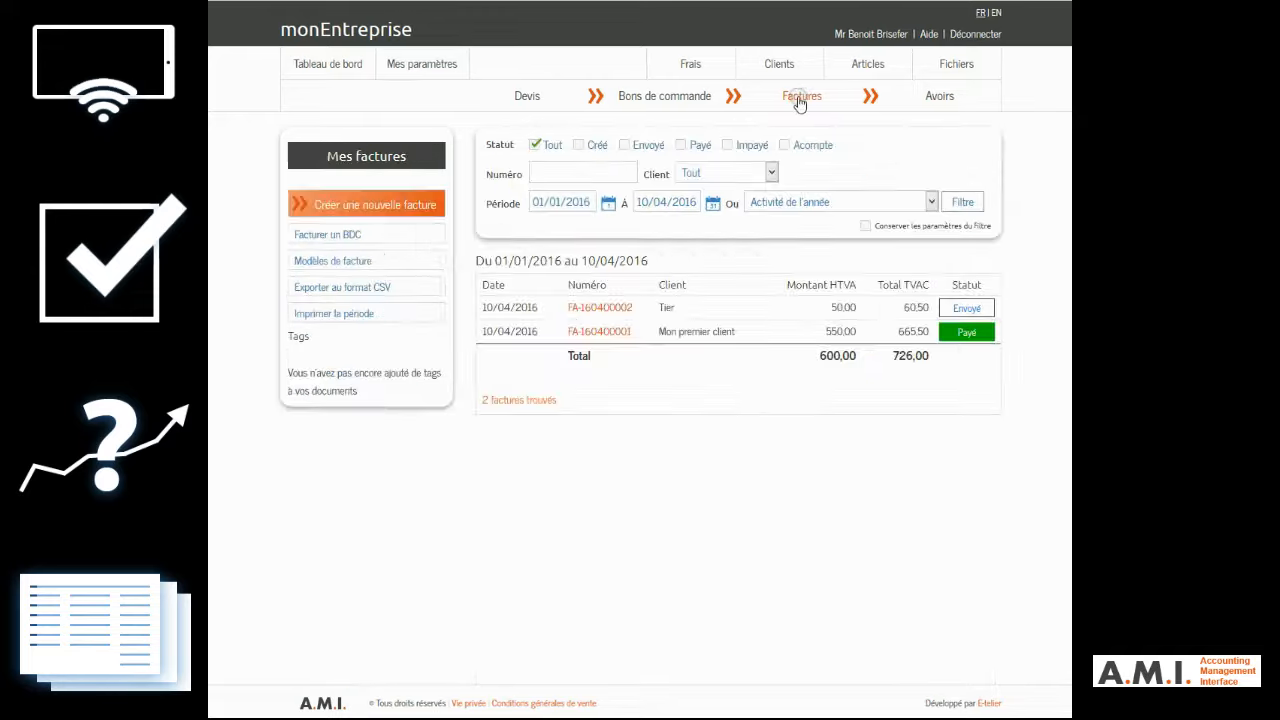
{"action": "left_click", "coordinate": [321, 63]}
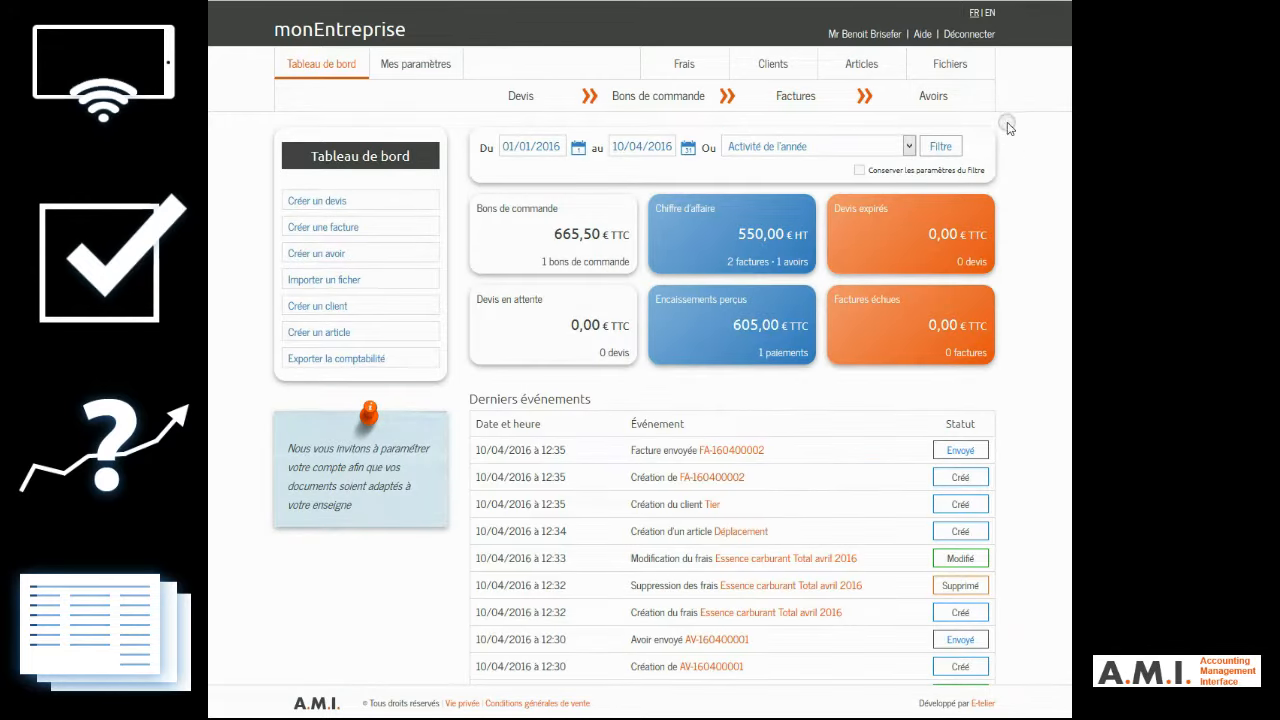
Step: Start a technical support message with the subject "Annulation d'une facture" and the greeting "Bonjour,"
{"action": "left_click", "coordinate": [923, 36]}
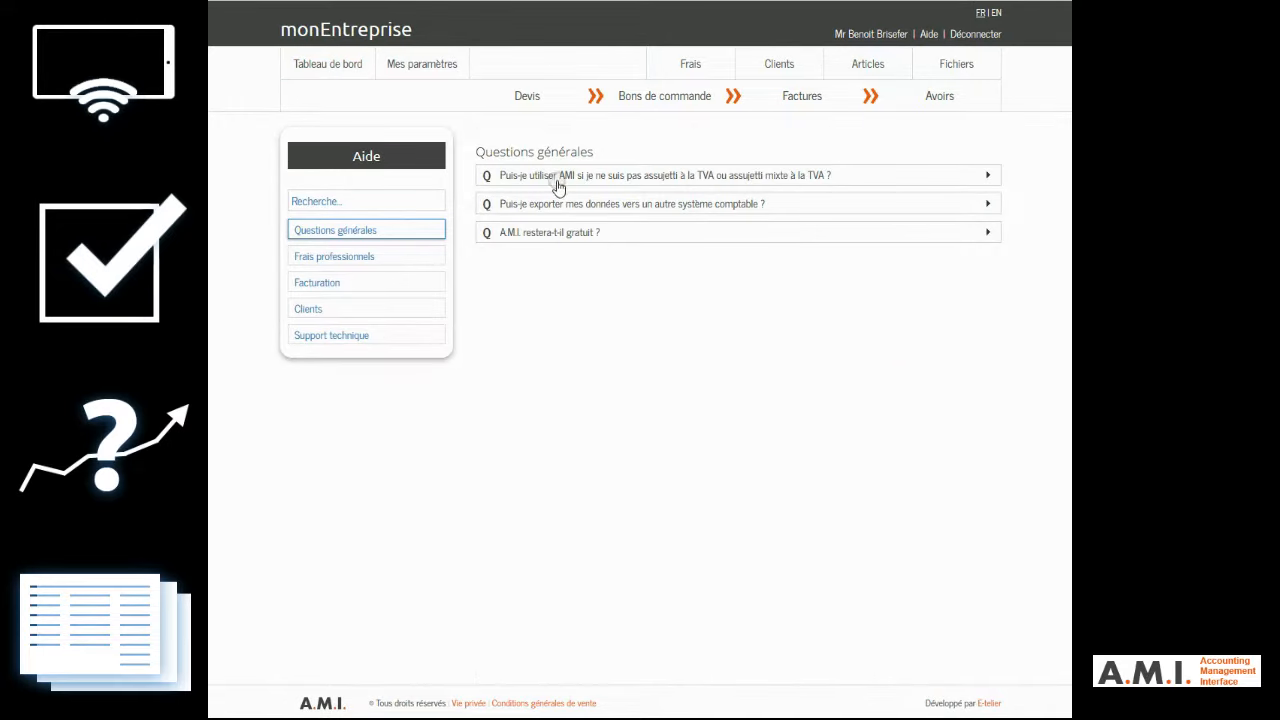
{"action": "left_click", "coordinate": [334, 336]}
{"action": "left_click", "coordinate": [650, 242]}
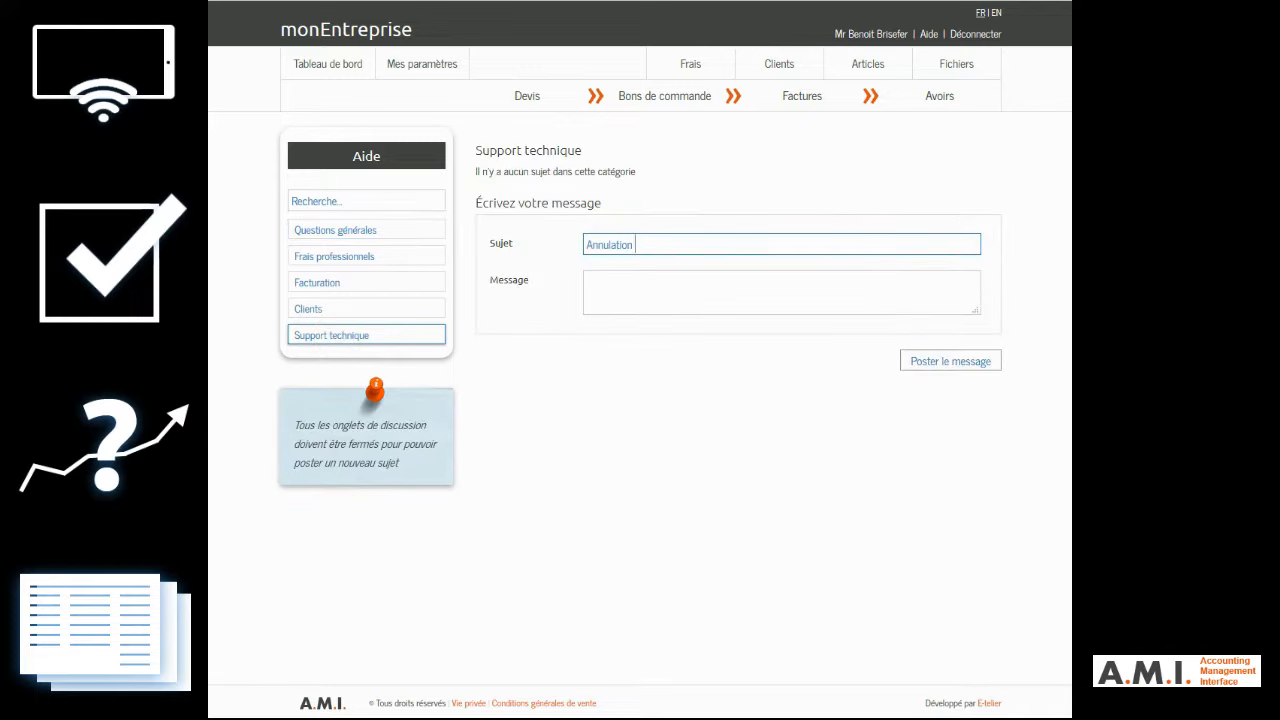
{"action": "key", "text": "Tab"}
{"action": "type", "text": "Bonjour,"}
{"action": "key", "text": "Return"}
{"action": "key", "text": "Return"}
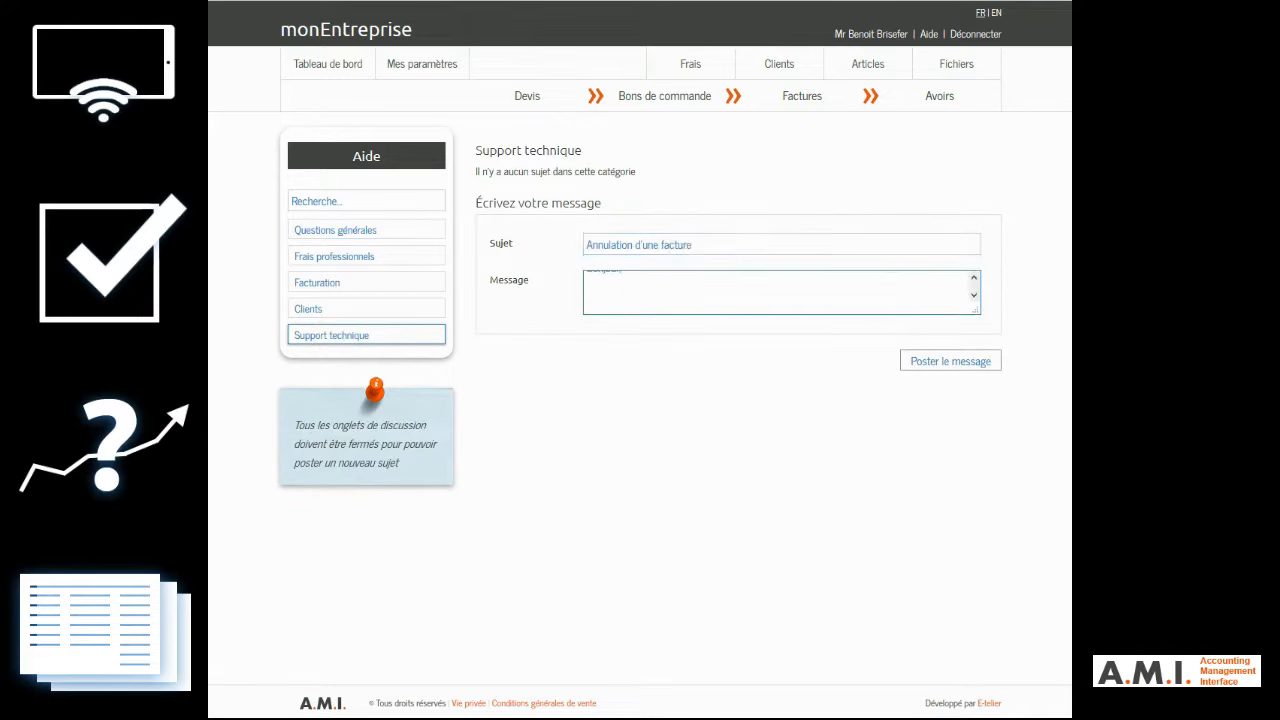
Step: Finish the support message's question, and close it with "Merci" and the sender's full name
{"action": "type", "text": "?"}
{"action": "key", "text": "Return"}
{"action": "type", "text": "Merci"}
{"action": "key", "text": "Return"}
{"action": "key", "text": "Return"}
{"action": "type", "text": "Benoit Brisefer"}
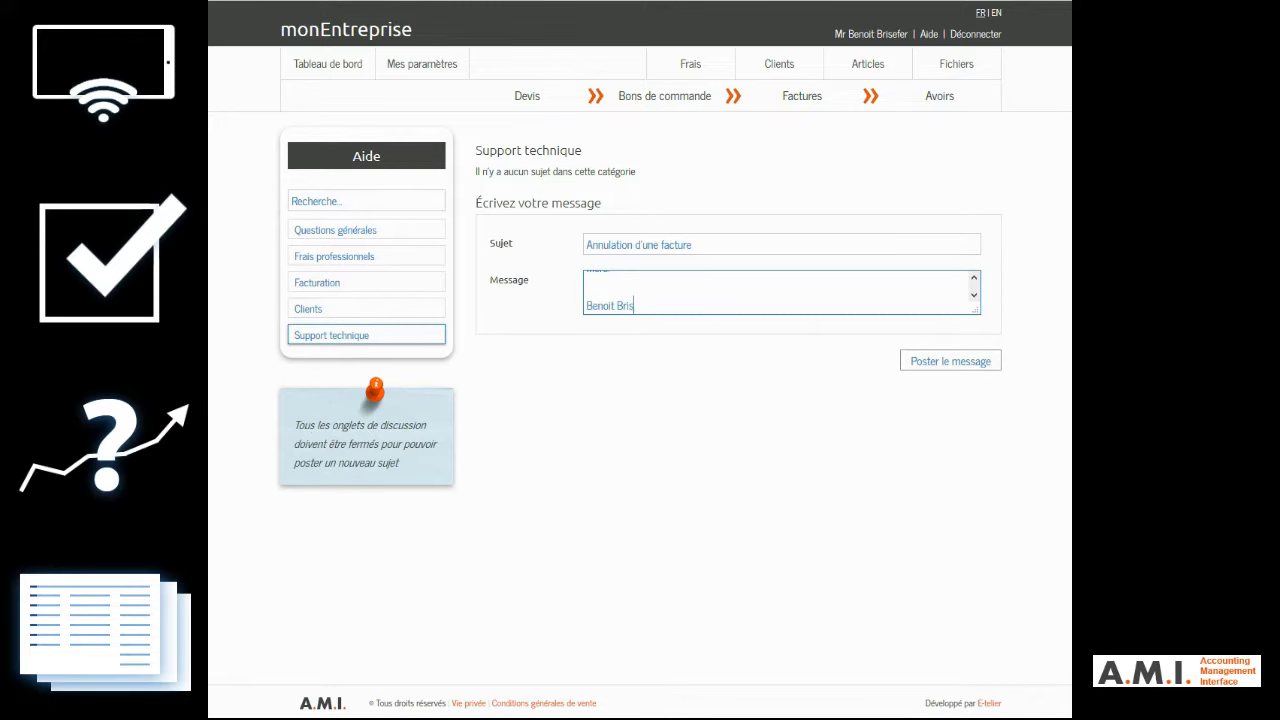